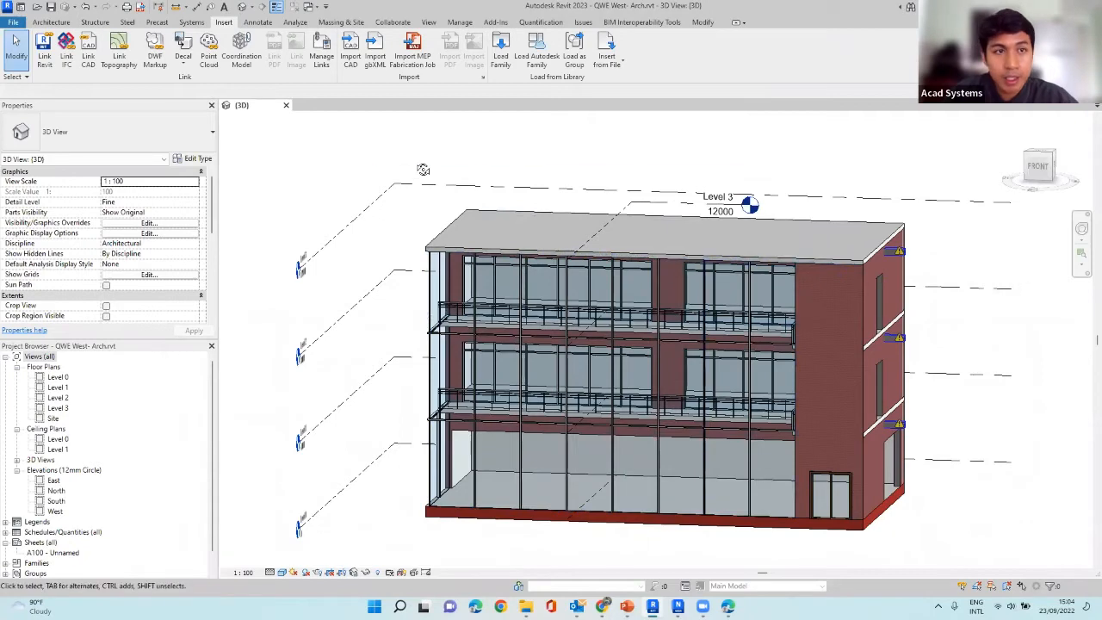
Remove the duplicate QWE West- Mech.rvt link that is not loaded from the project's Revit links.
left_click(322, 52)
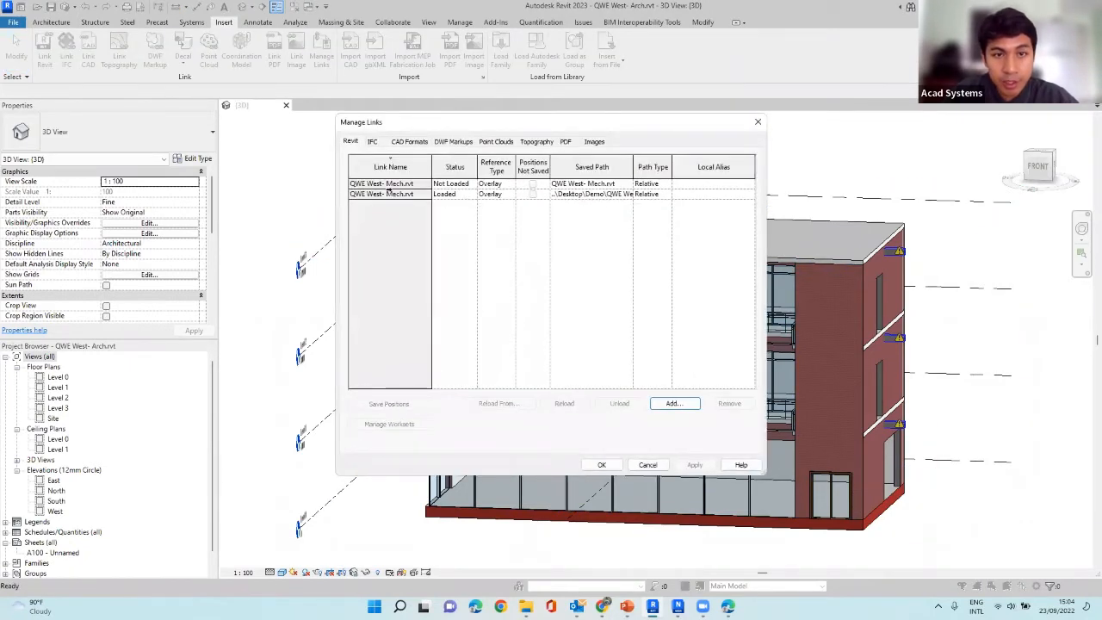
left_click(419, 185)
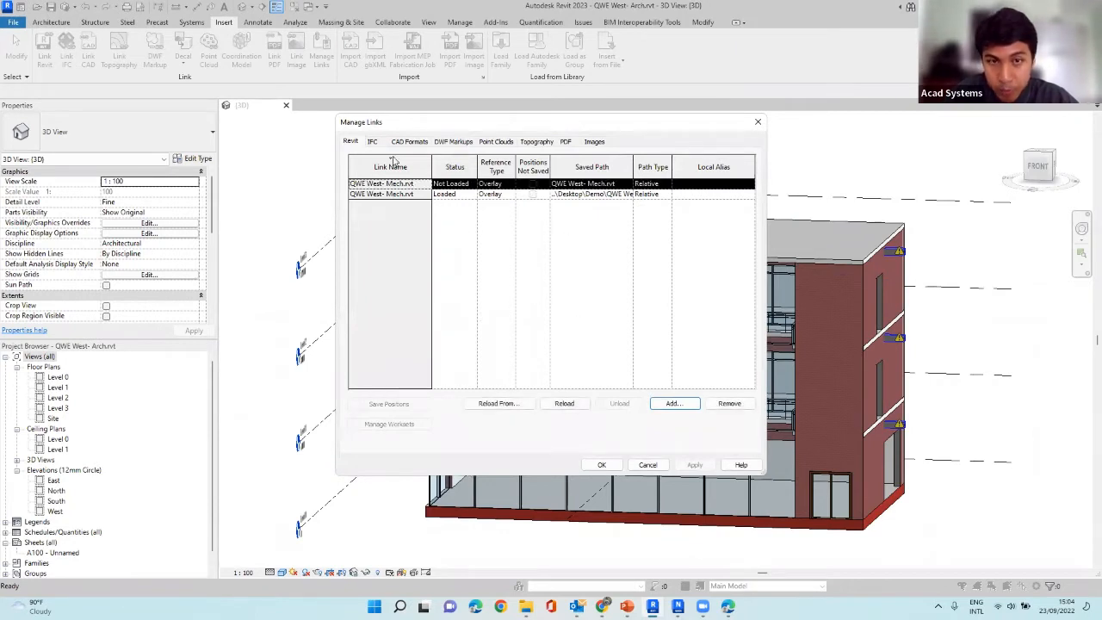
left_click(728, 403)
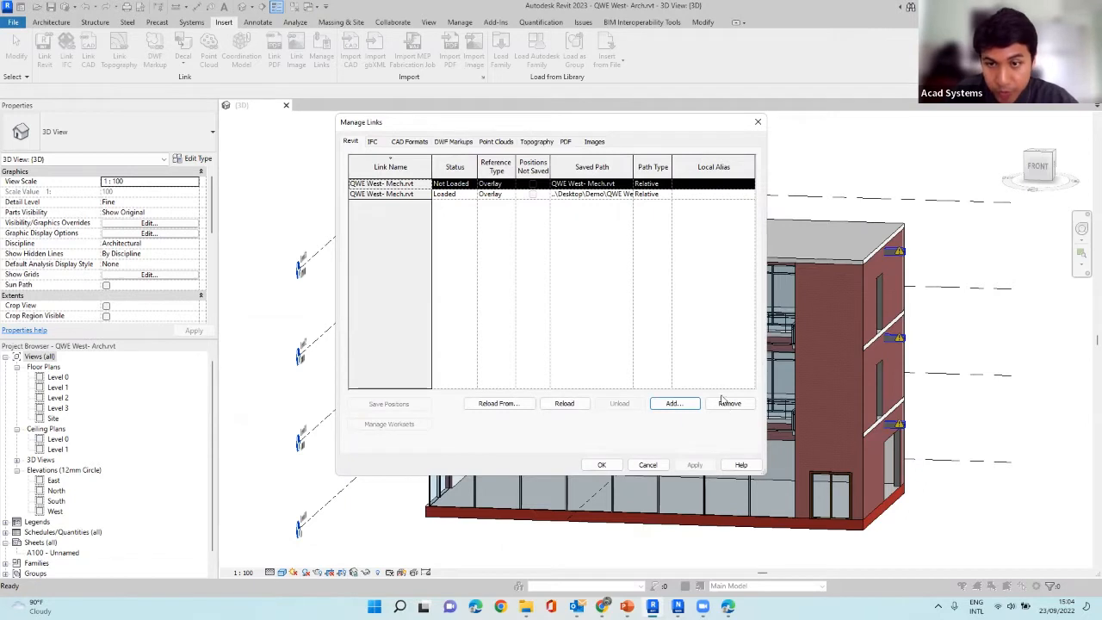
left_click(579, 320)
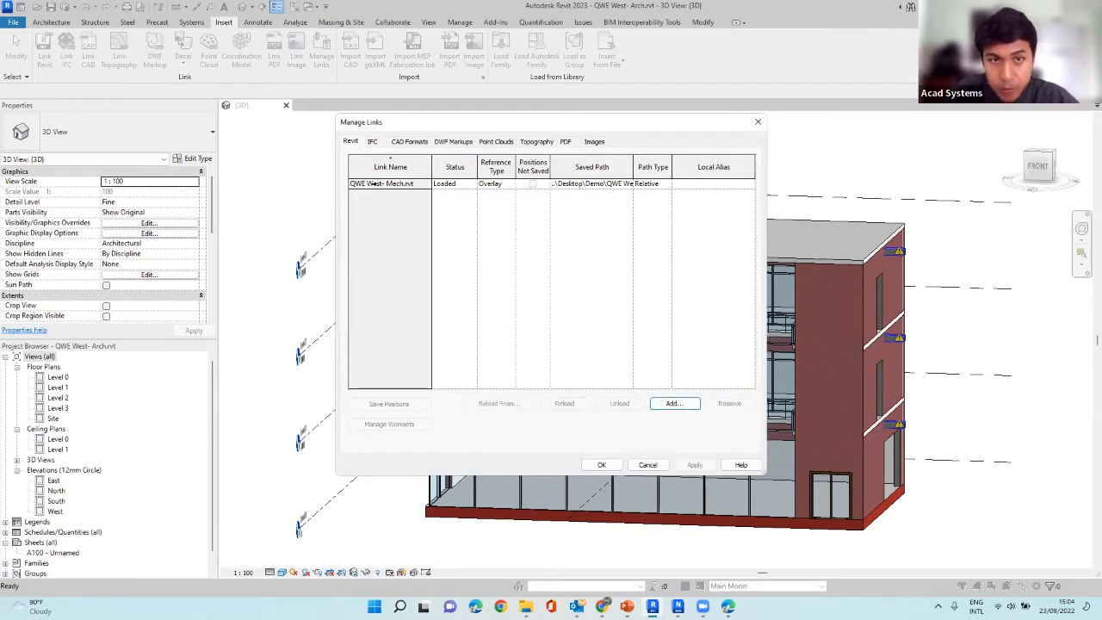
left_click(399, 185)
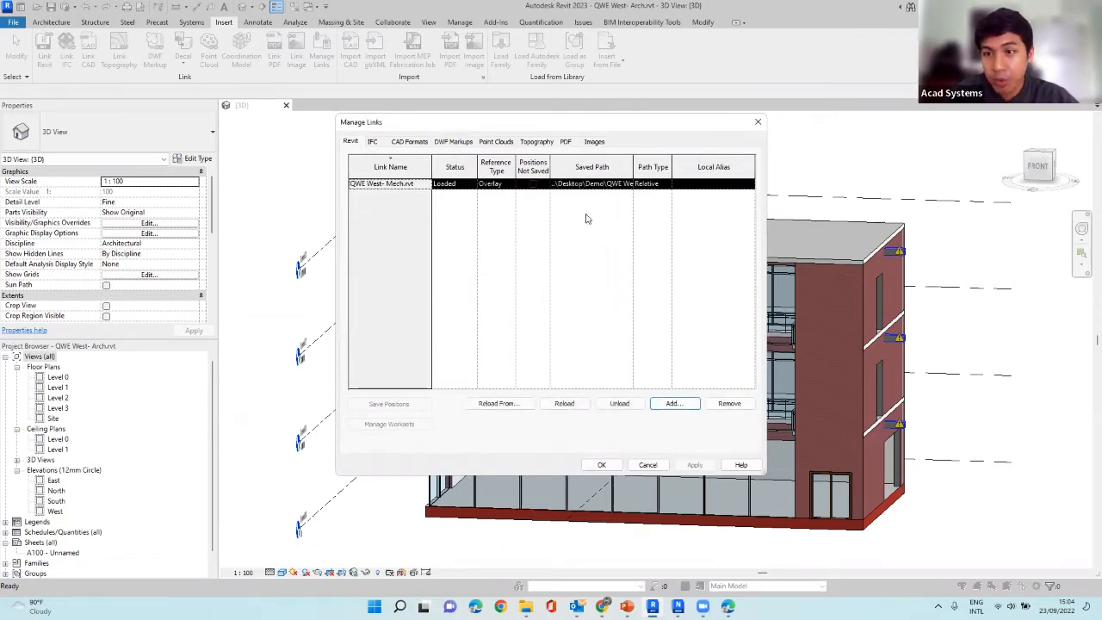
left_click(758, 122)
Set the 3D view's discipline to Mechanical and examine the linked ductwork on each level of the building.
middle_click_drag(800, 176, 284, 246, "shift")
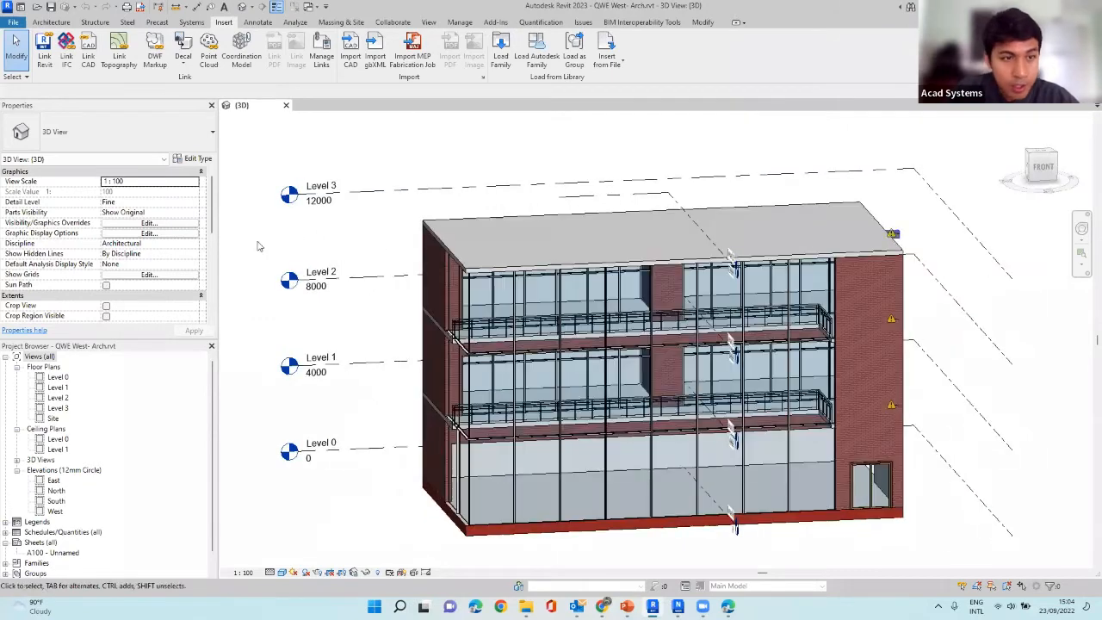
left_click(194, 245)
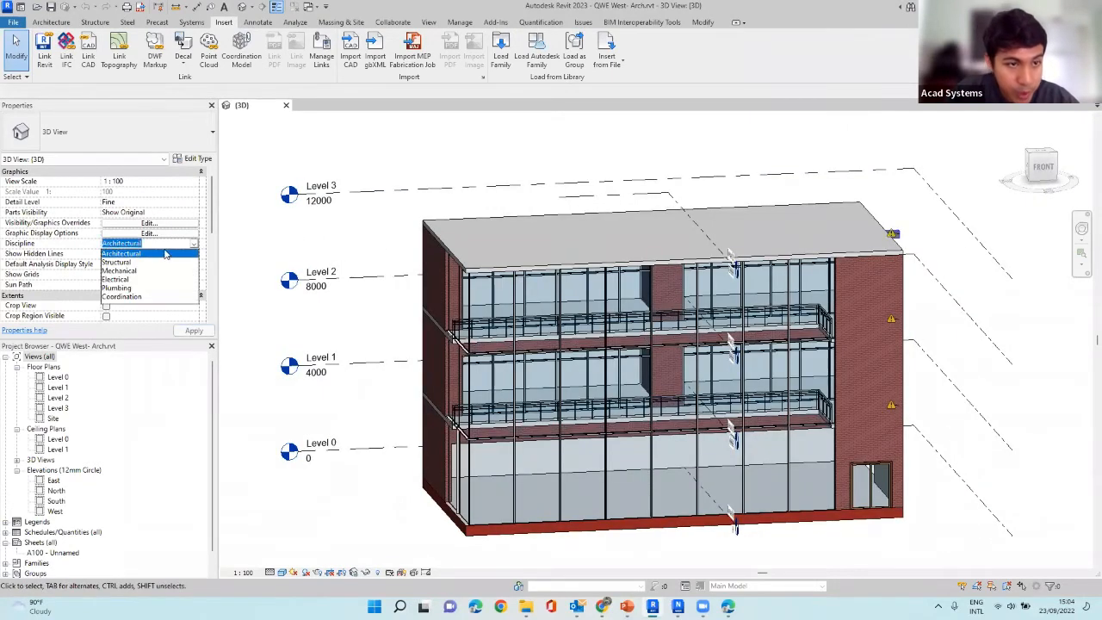
left_click(131, 271)
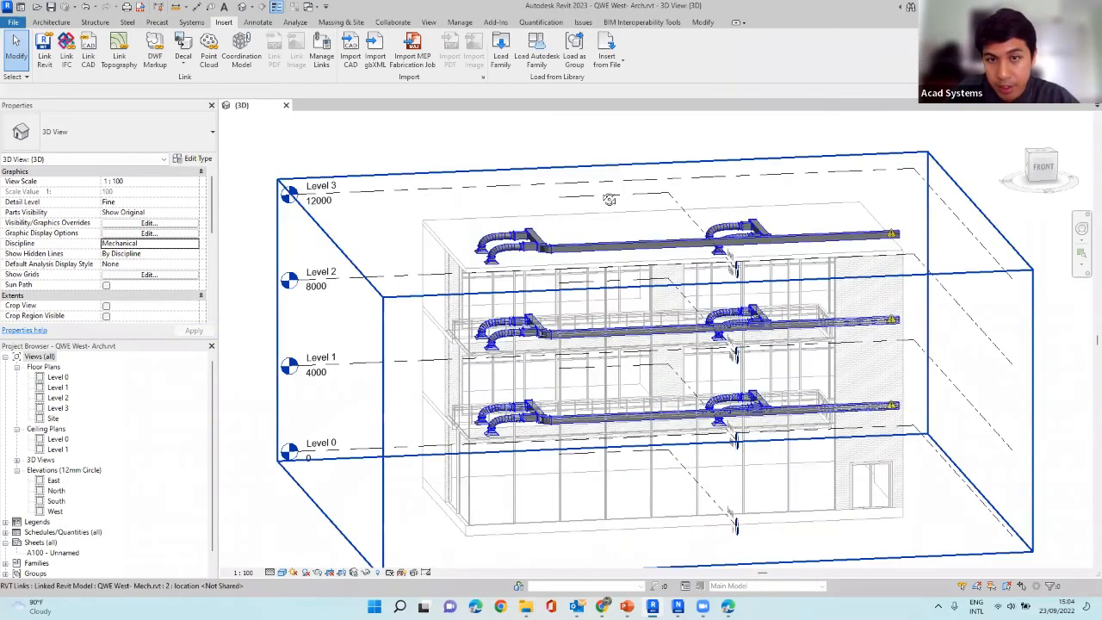
middle_click_drag(576, 205, 656, 370, "shift")
scroll(726, 319, "up", 1)
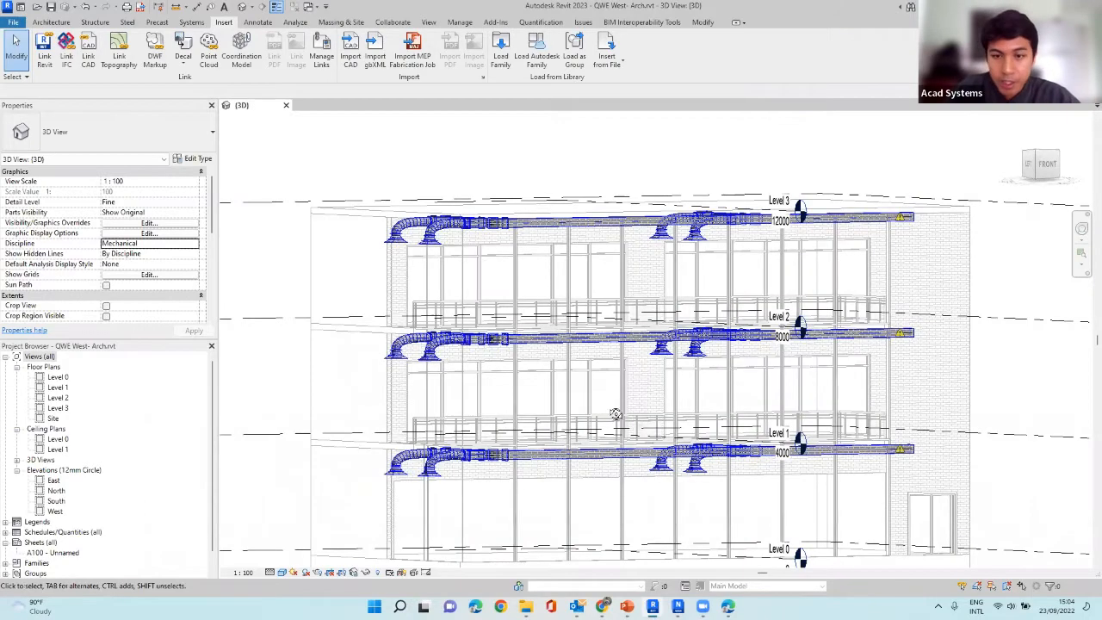
middle_click_drag(641, 454, 435, 171, "shift")
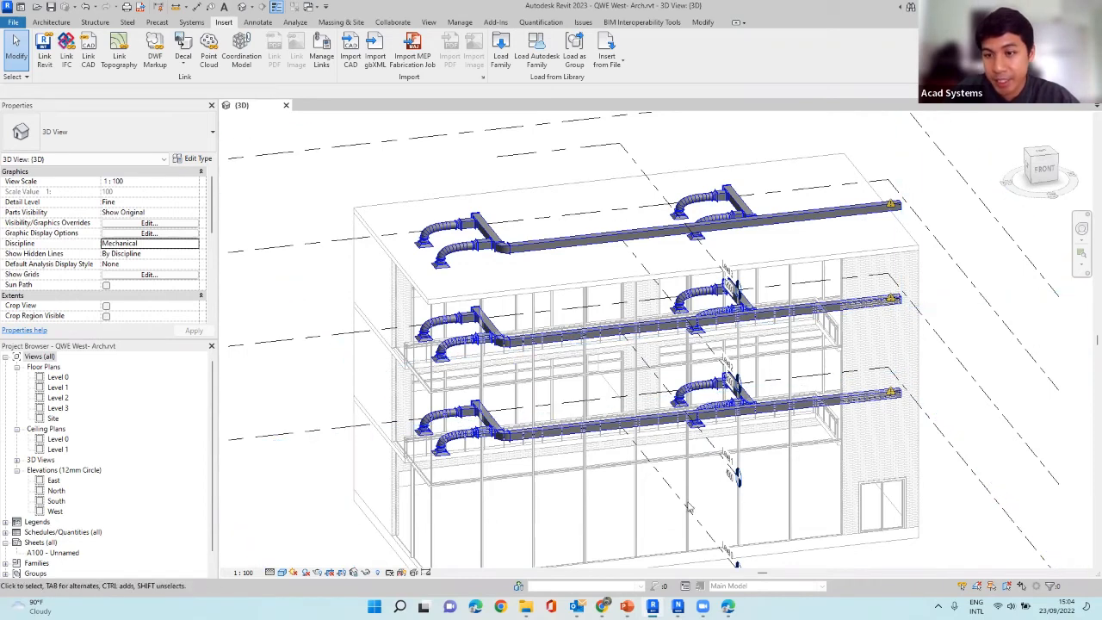
left_click(771, 221)
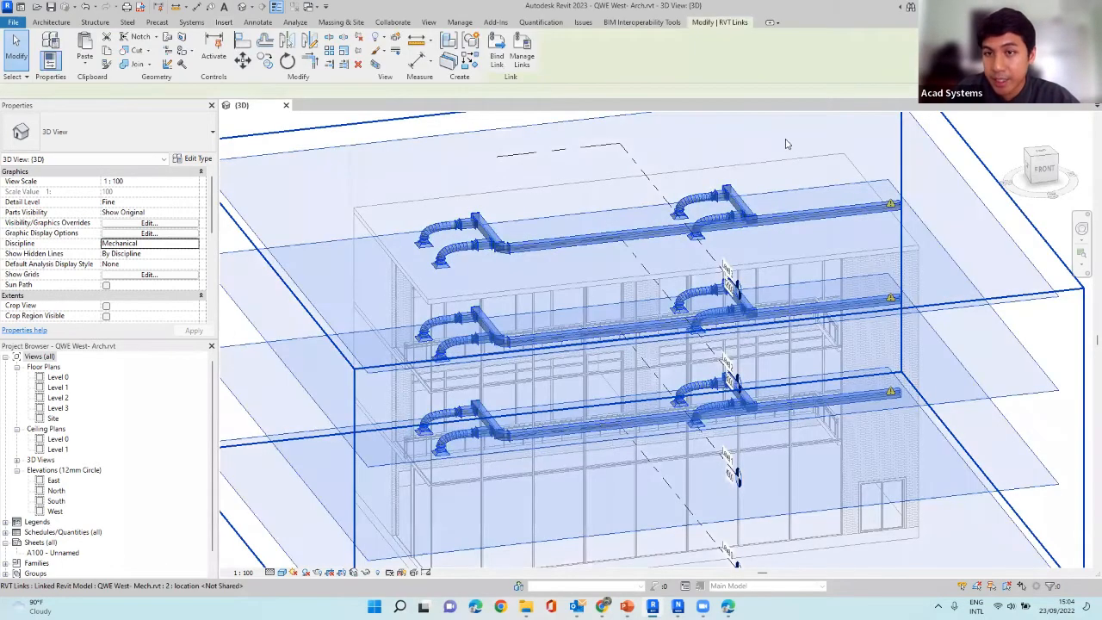
left_click(785, 144)
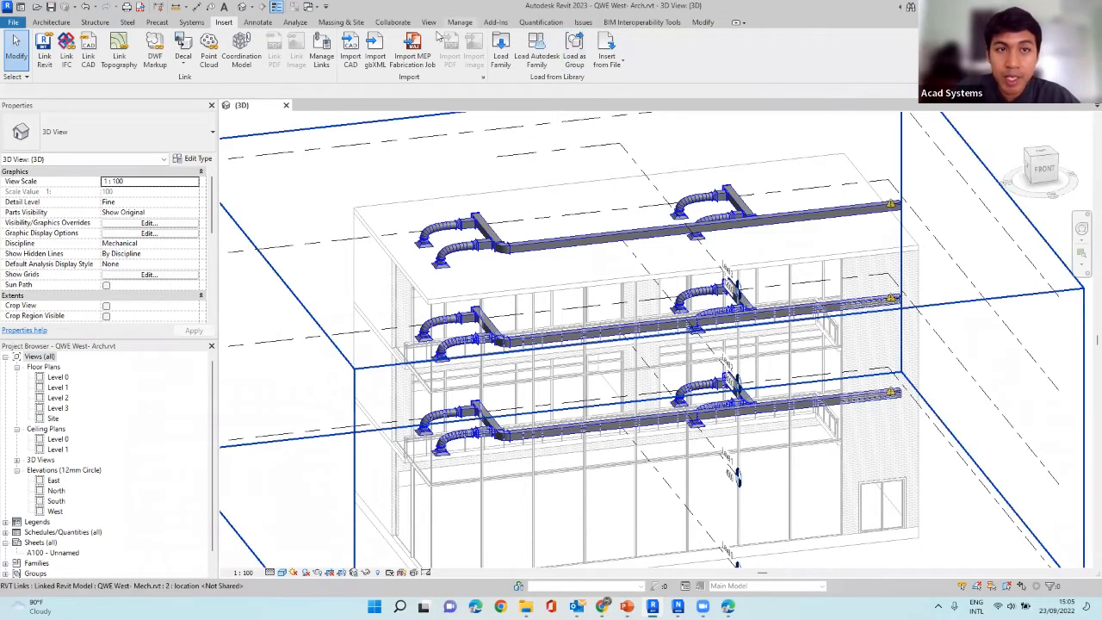
Unload the QWE West- Mech.rvt link from the architectural model.
left_click(319, 68)
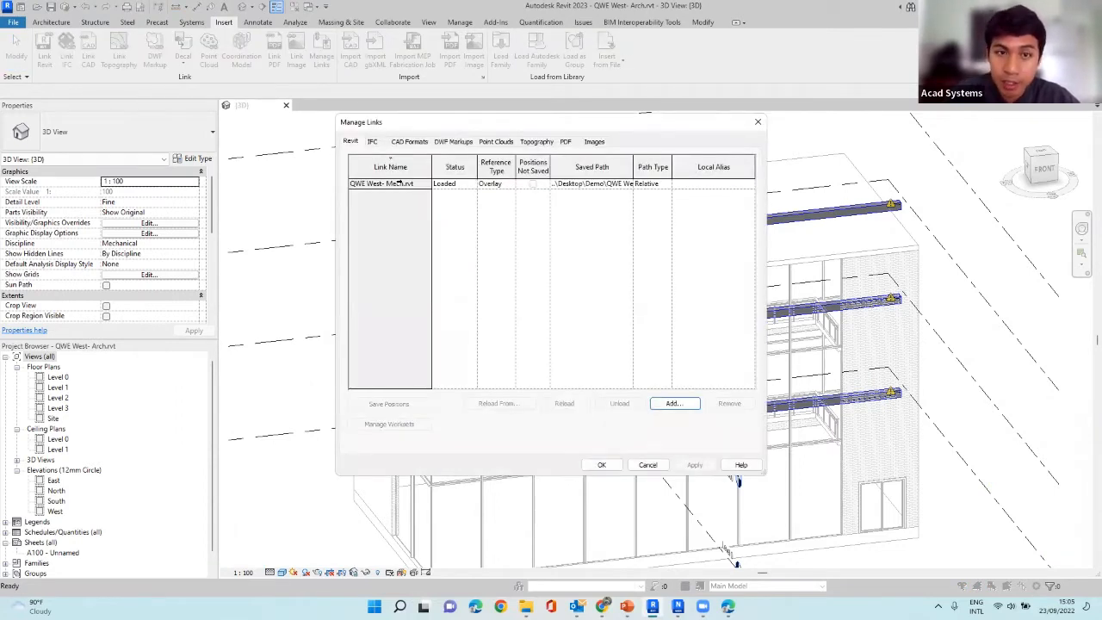
left_click(401, 183)
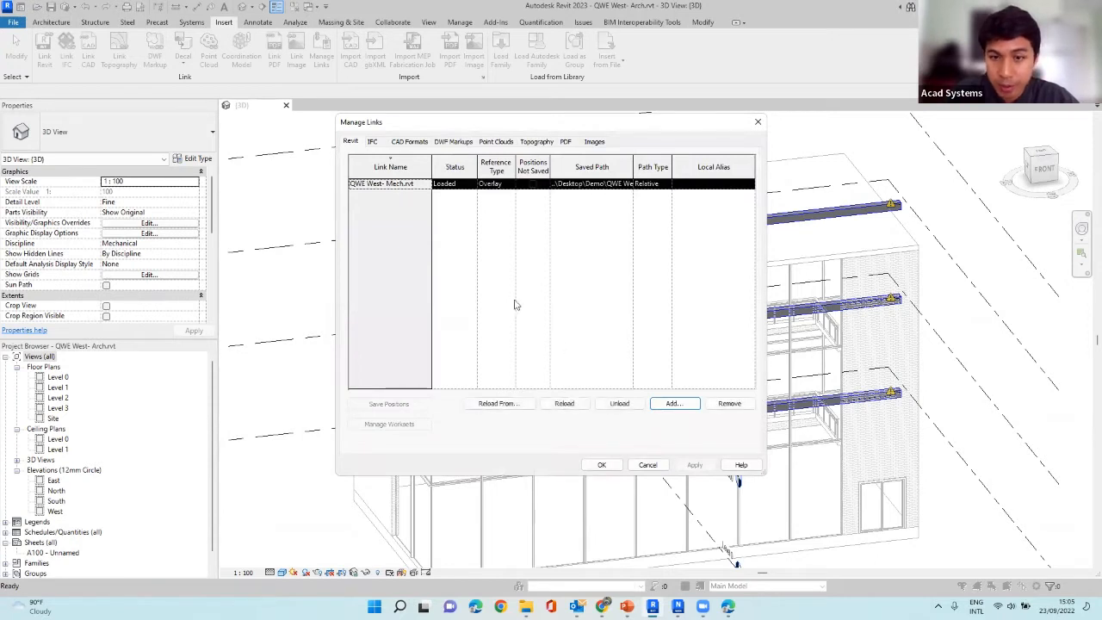
left_click(619, 403)
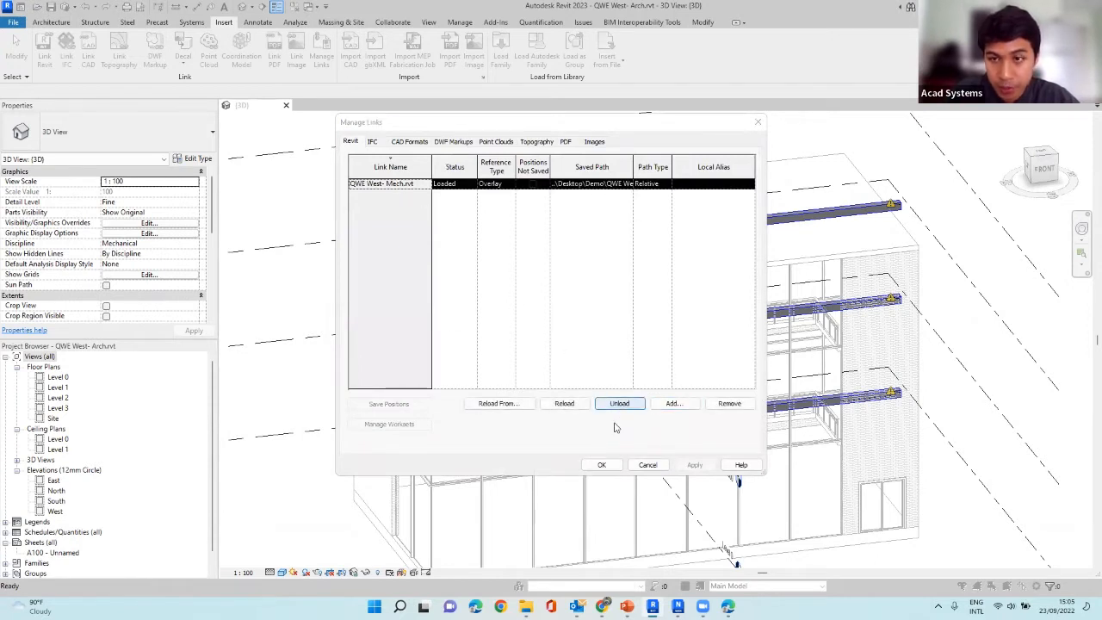
left_click(574, 320)
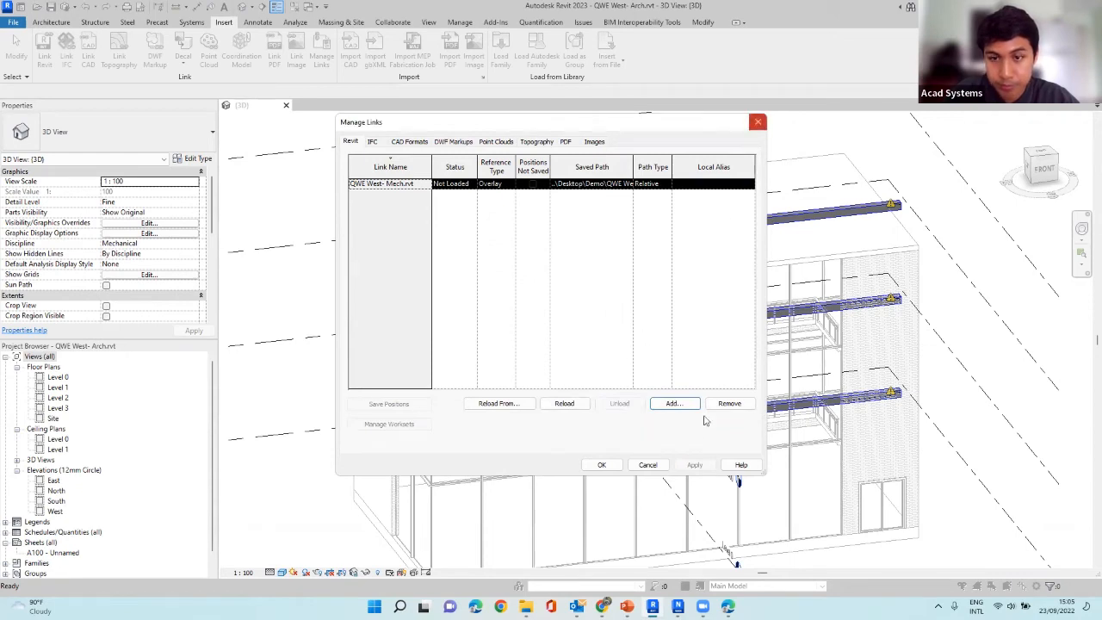
left_click(602, 465)
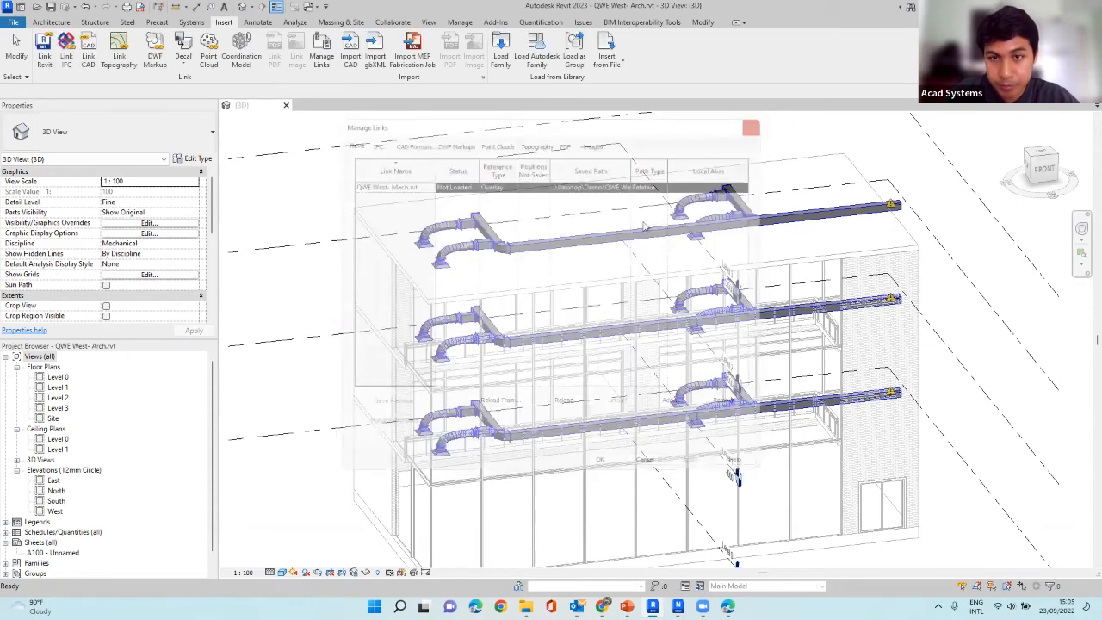
middle_click_drag(655, 327, 552, 306, "shift")
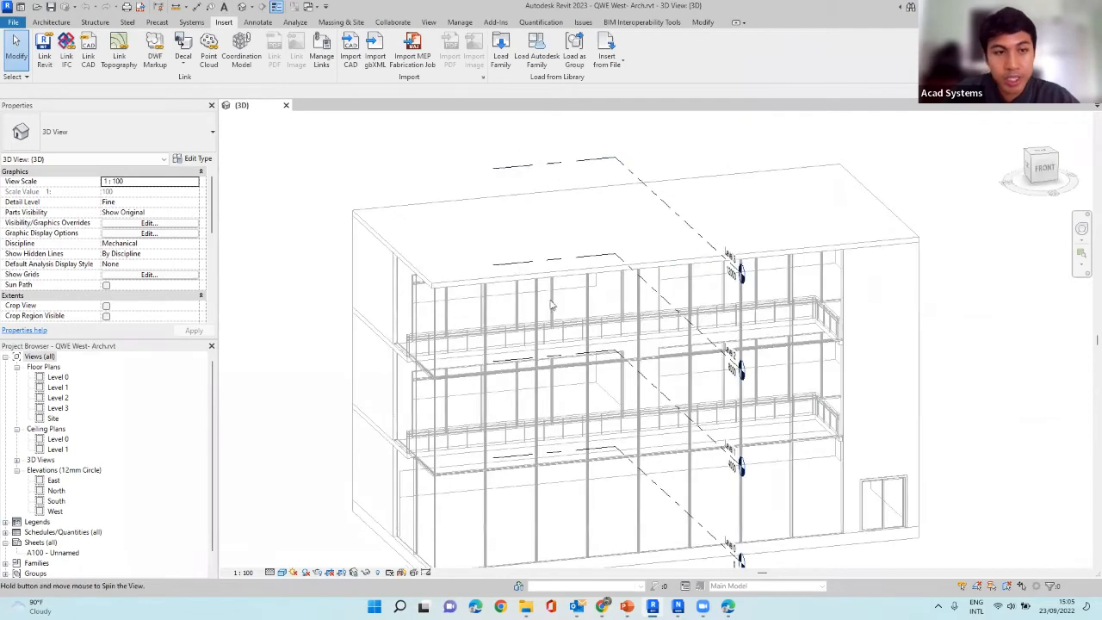
Set the 3D view's discipline to Architectural and inspect the building's front.
left_click(194, 243)
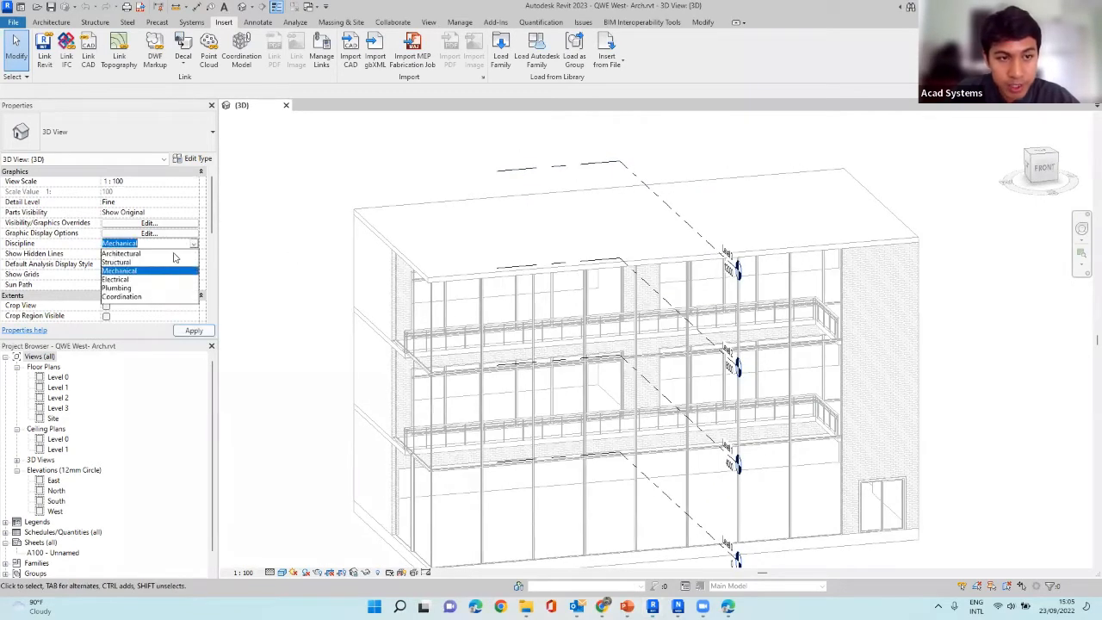
left_click(174, 254)
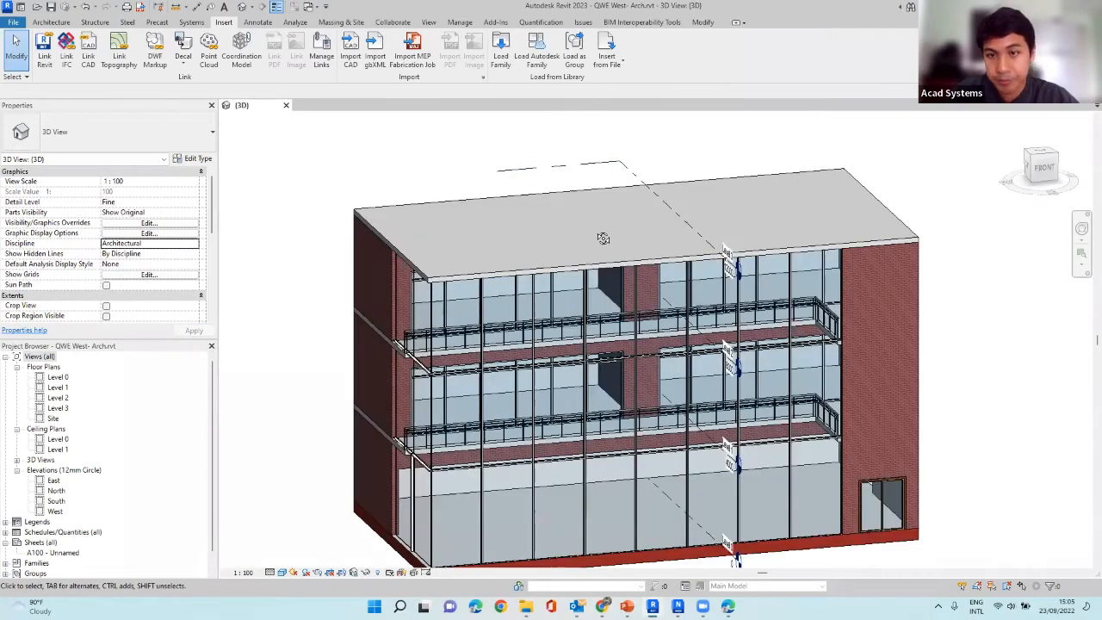
mouse_move(601, 239)
middle_mouse_down("shift")
mouse_move(576, 220)
mouse_move(577, 207)
middle_mouse_up("shift")
middle_click_drag(715, 363, 636, 191, "shift")
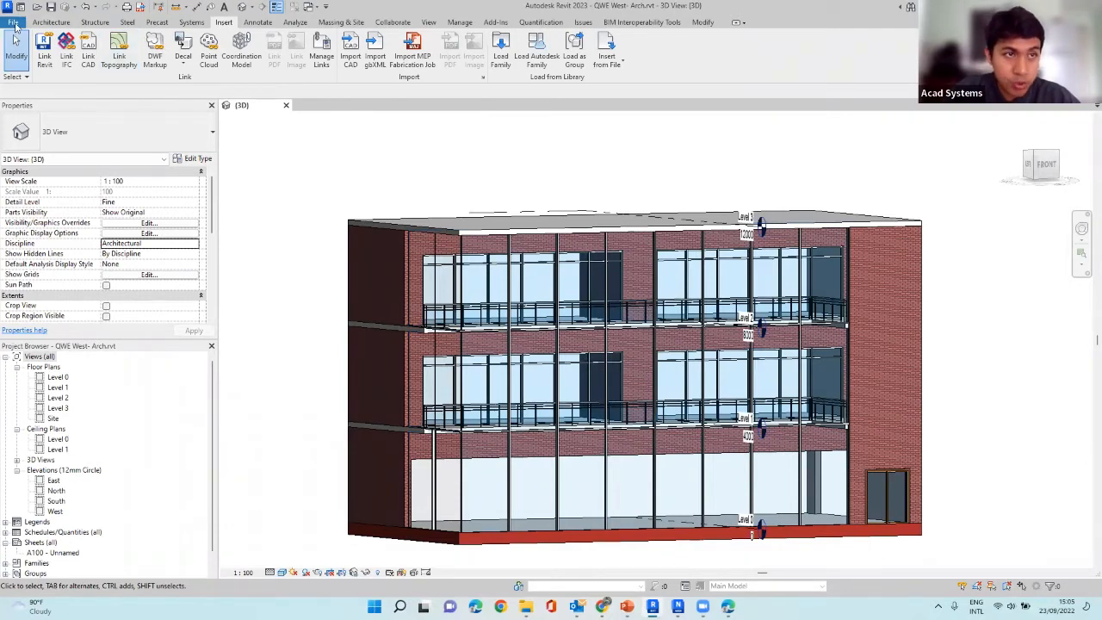
Look through the export formats for NWC and the external tools for the Navisworks 2023 exporter.
left_click(13, 23)
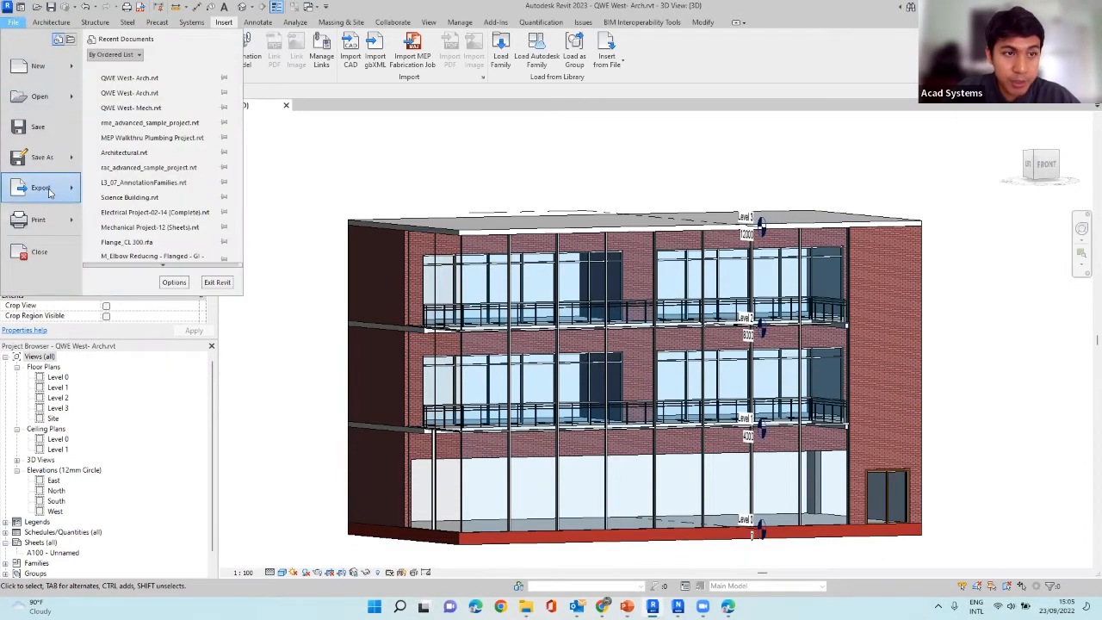
mouse_move(49, 191)
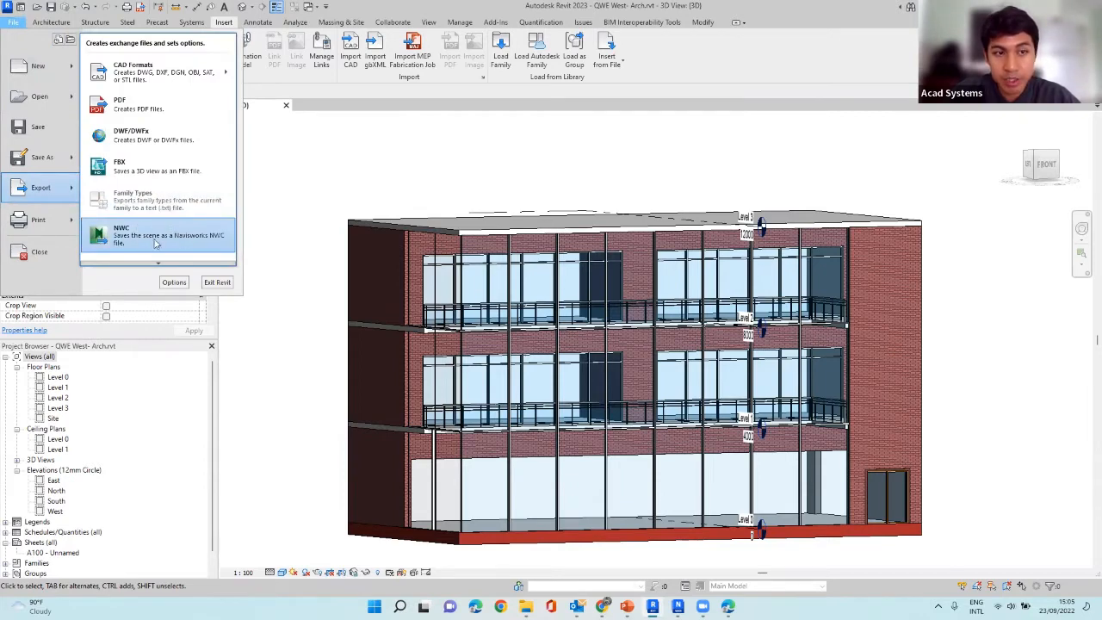
left_click(330, 156)
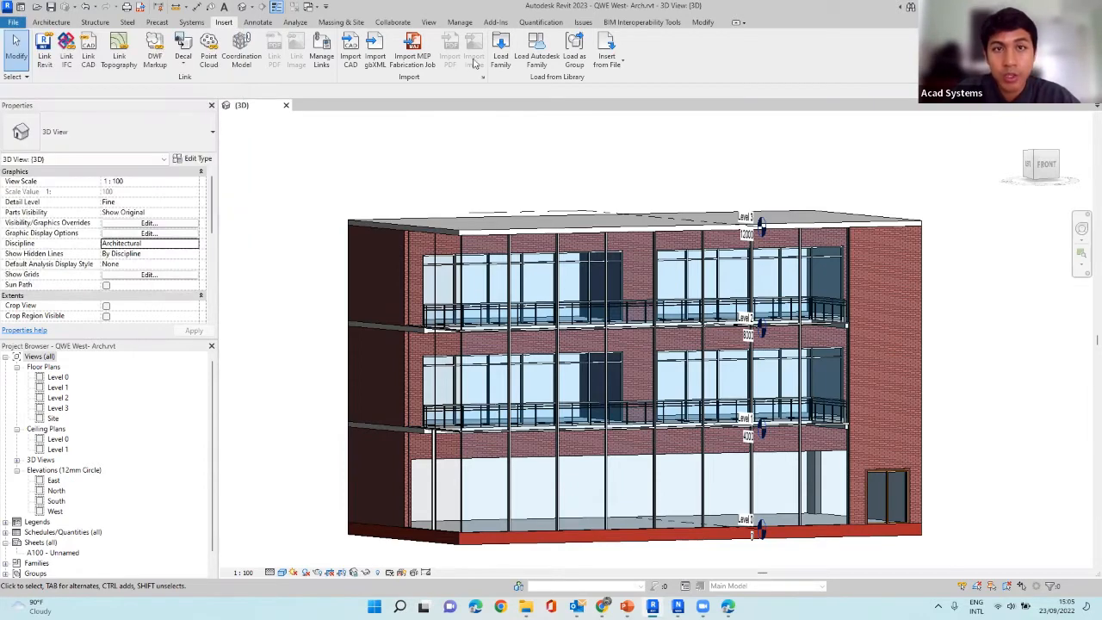
left_click(496, 23)
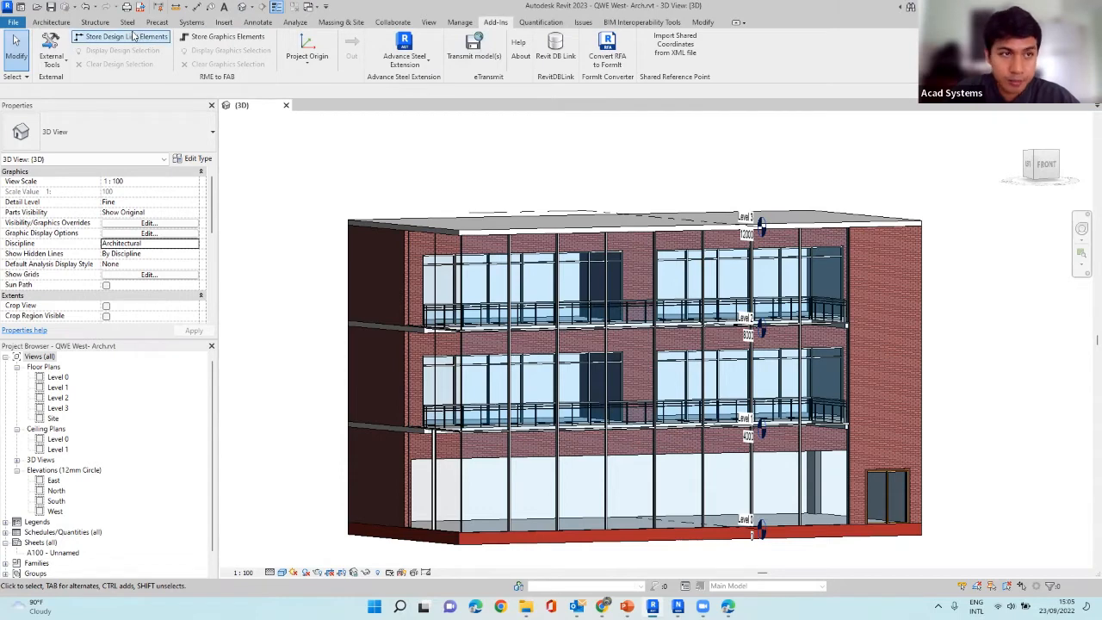
left_click(66, 65)
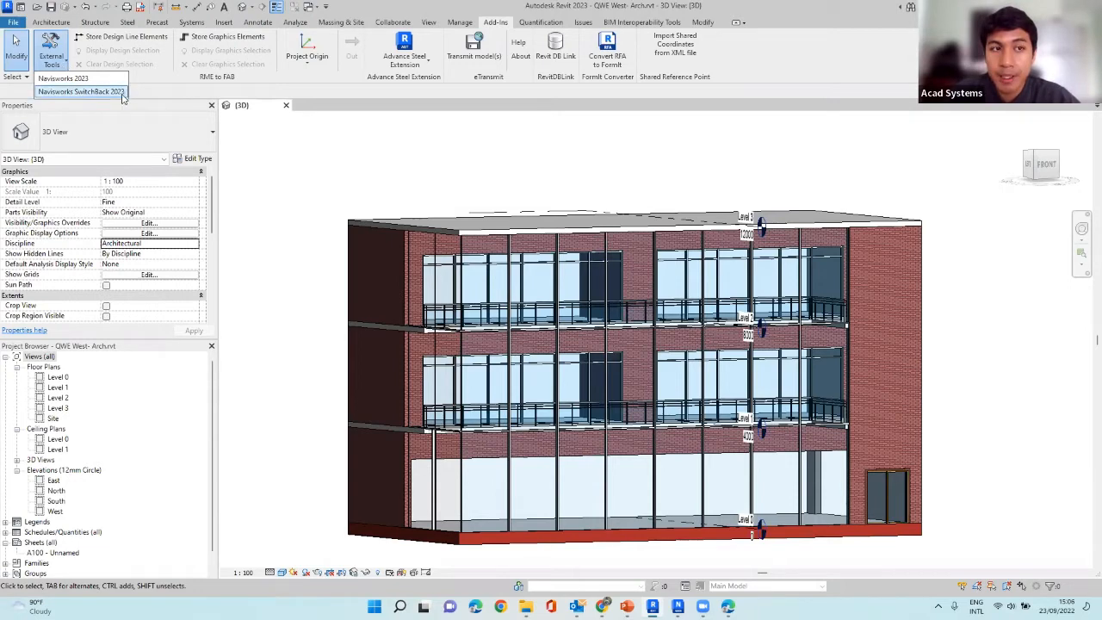
left_click(355, 152)
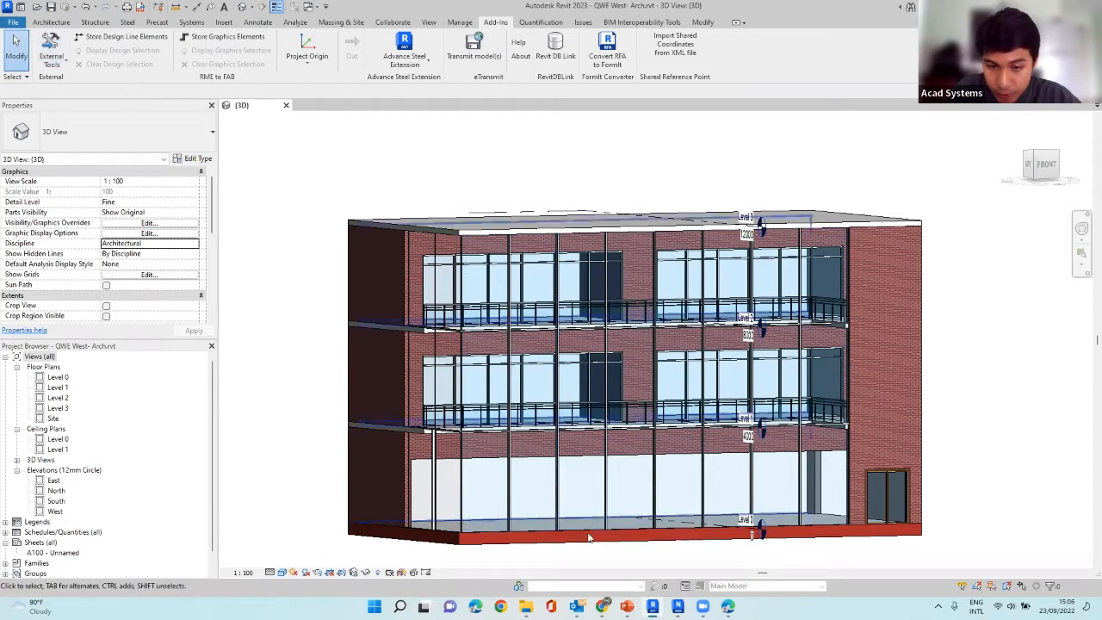
Switch to Chrome and review the Navisworks NWC Export Utility downloads on the Autodesk viewers page.
left_click(603, 607)
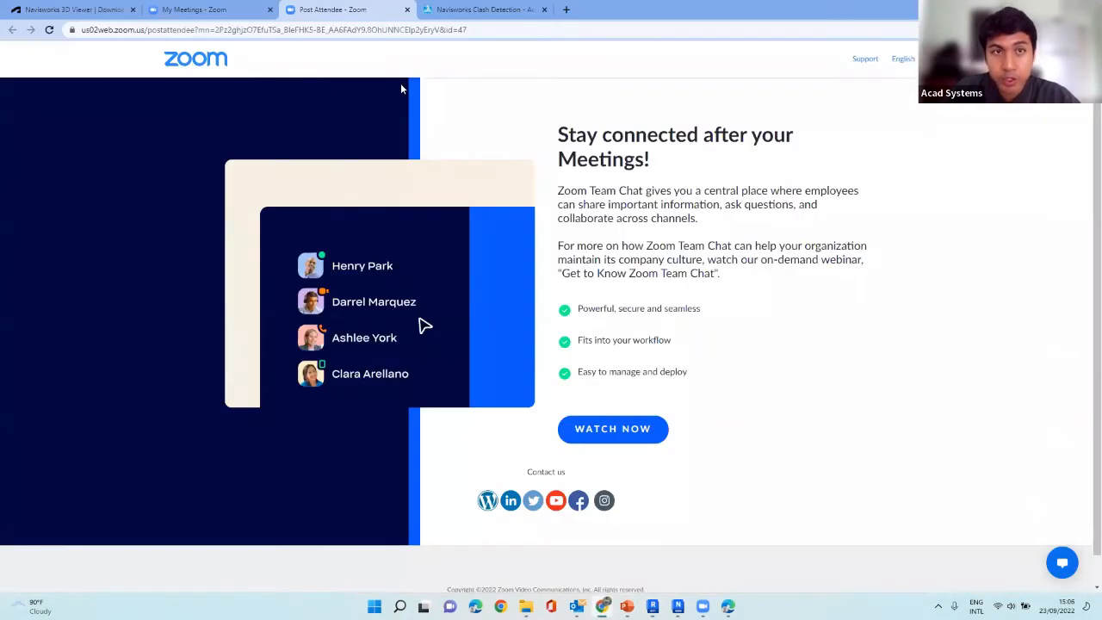
left_click(231, 8)
left_click(73, 10)
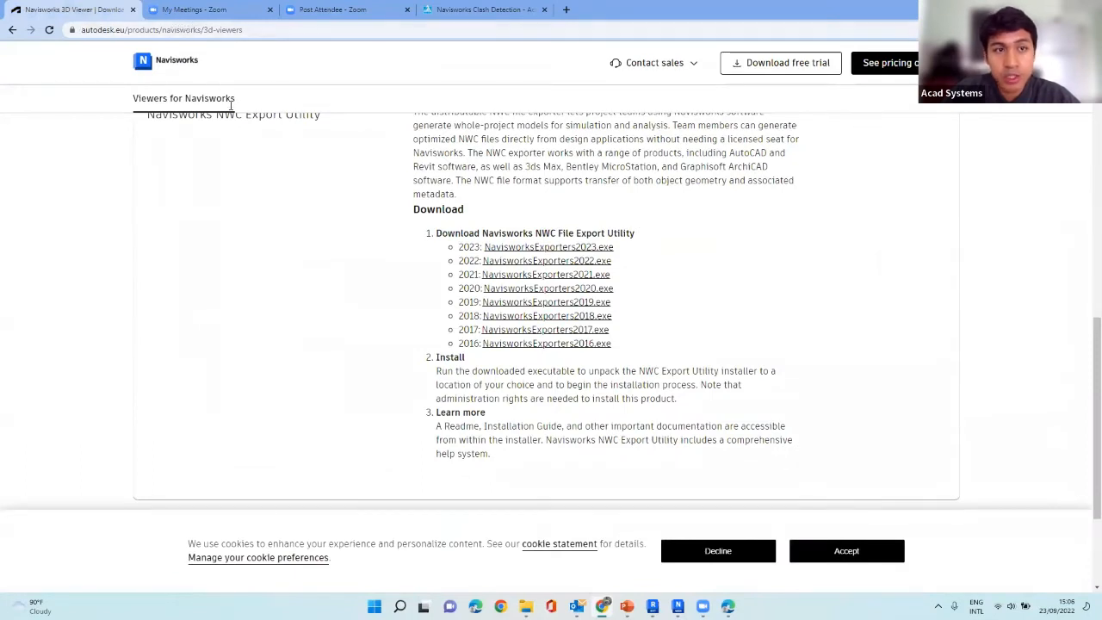
scroll(300, 195, "up", 1)
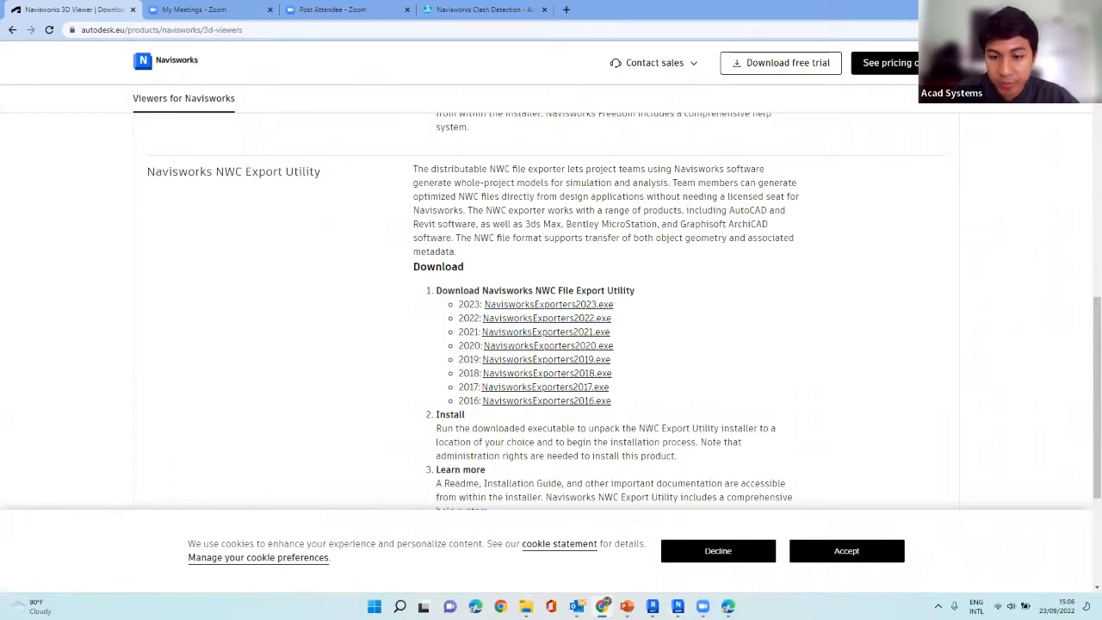
Return to Revit and export the scene with the Navisworks 2023 external tool as QWE West- Arch.nwc in the Demo folder.
left_click(652, 606)
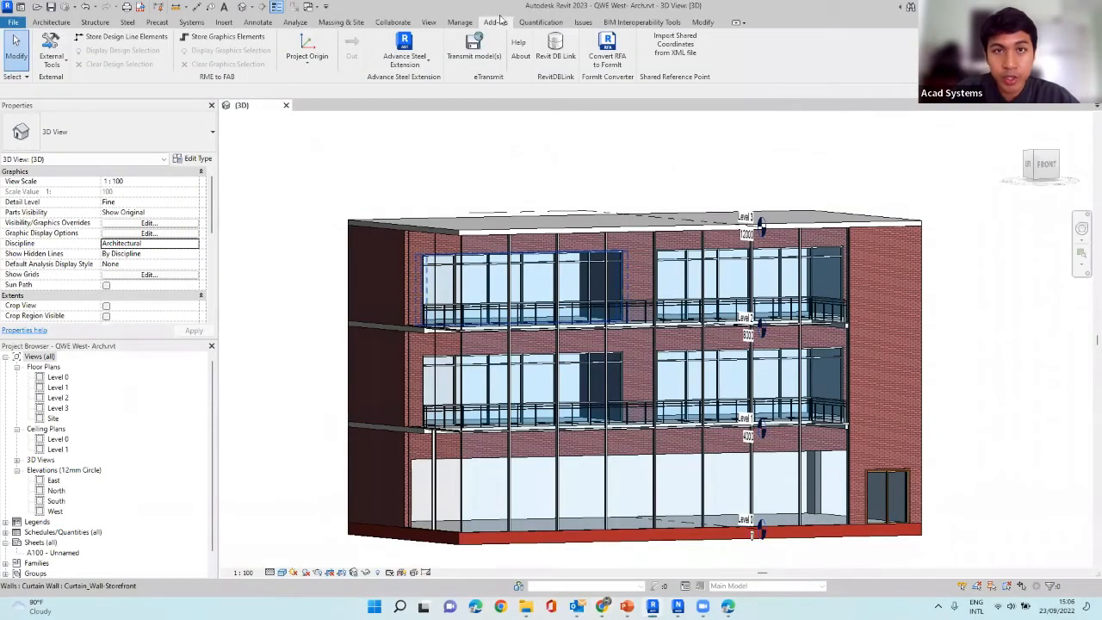
left_click(56, 63)
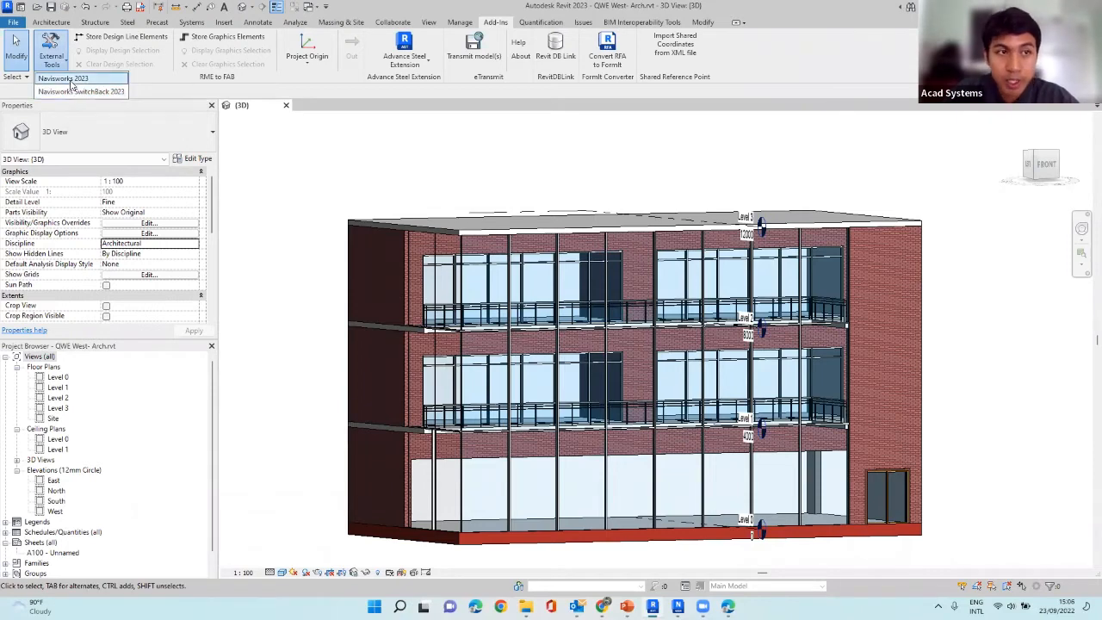
left_click(67, 79)
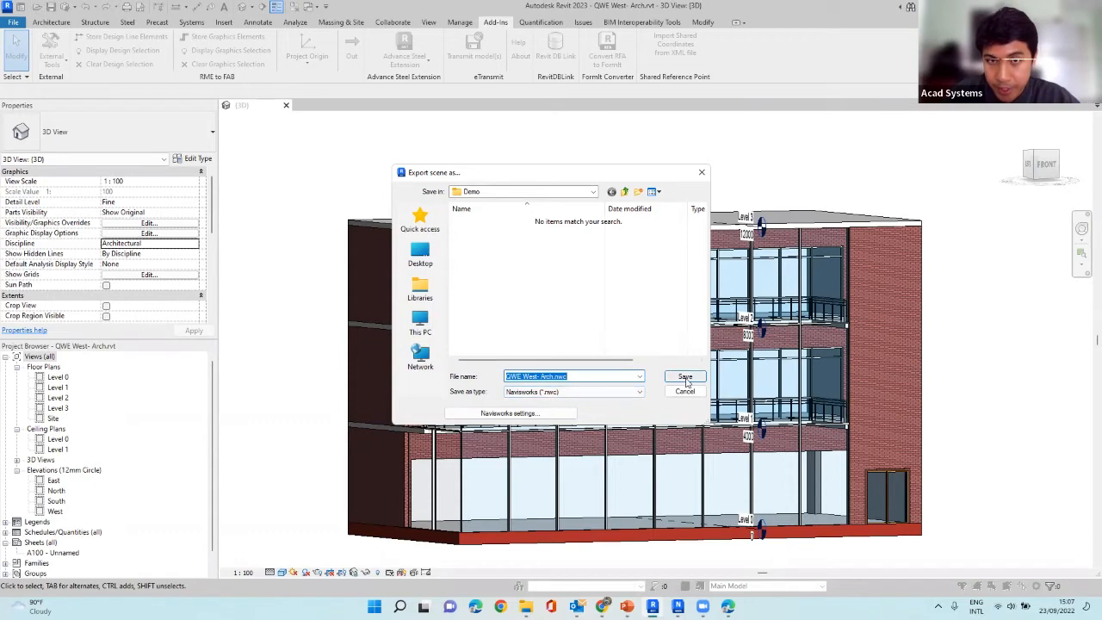
left_click(686, 377)
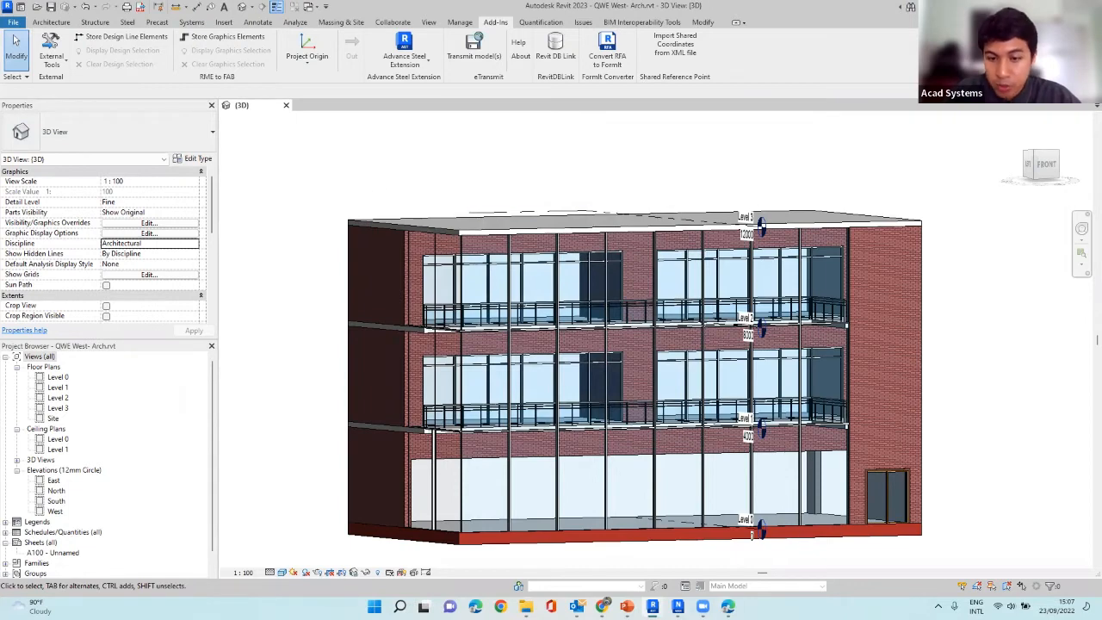
Switch to Navisworks Manage, open QWE West- Arch.nwc from the Demo folder, and inspect the building at an angle.
left_click(678, 607)
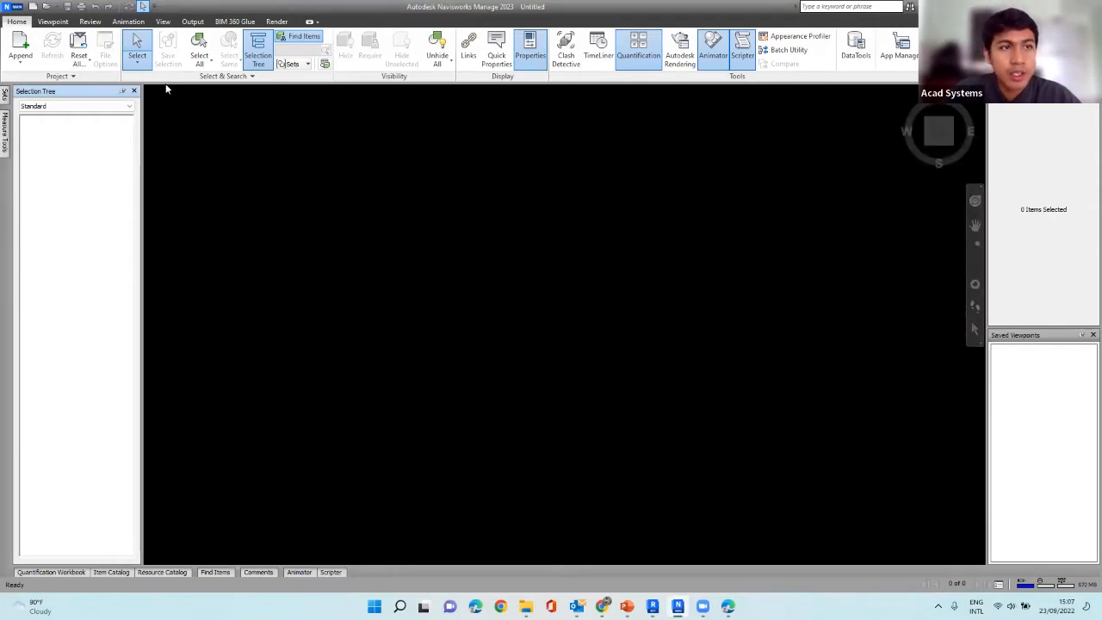
left_click(14, 7)
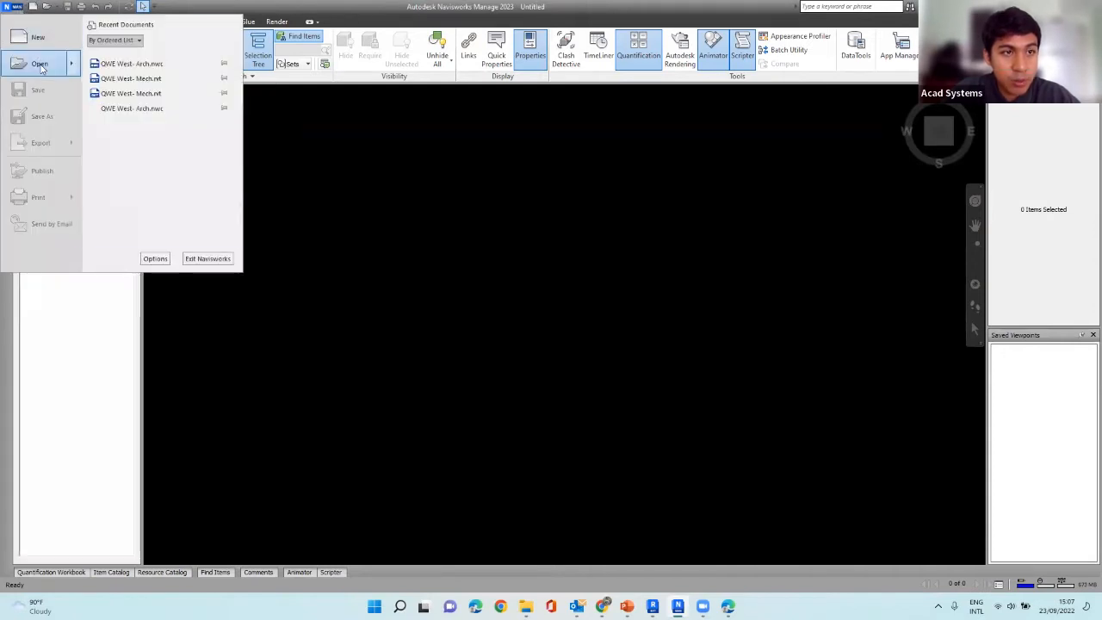
mouse_move(40, 68)
left_click(105, 70)
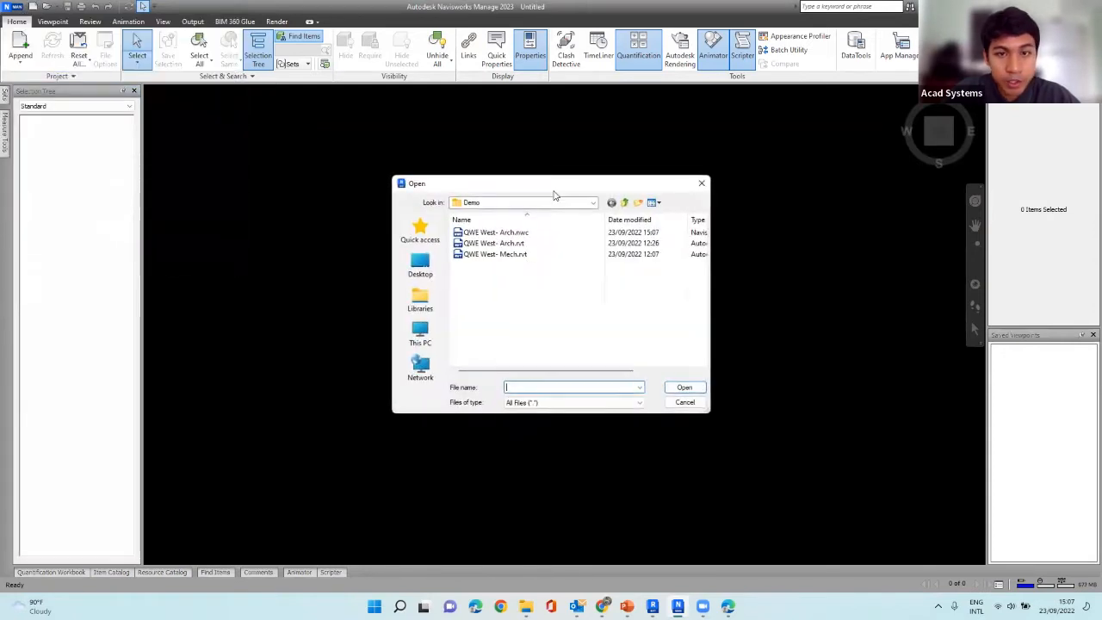
left_click(521, 234)
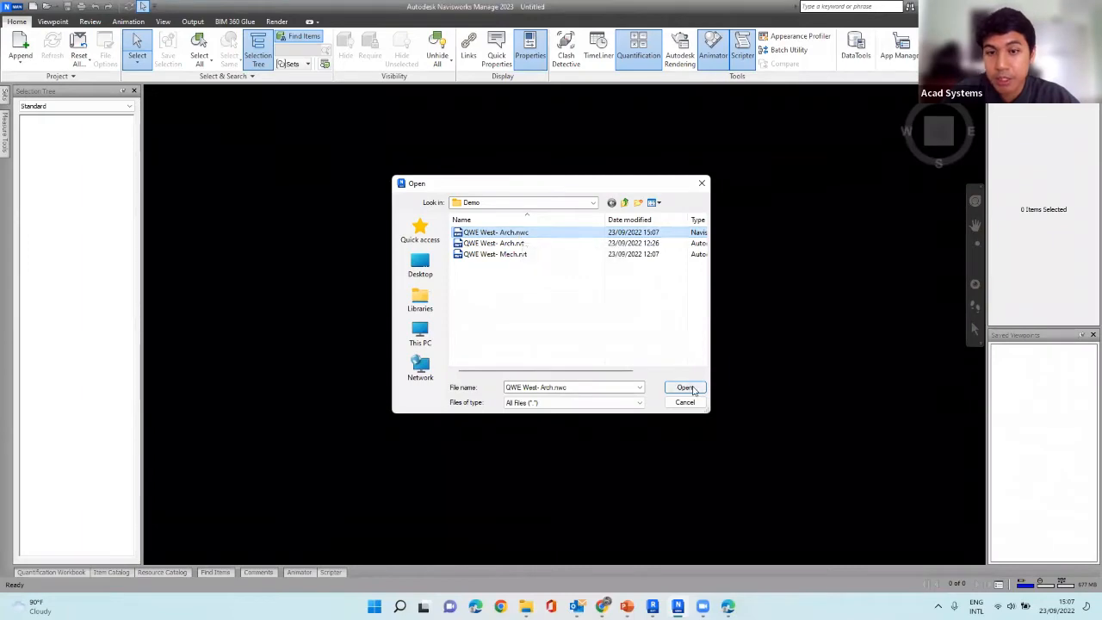
left_click(693, 389)
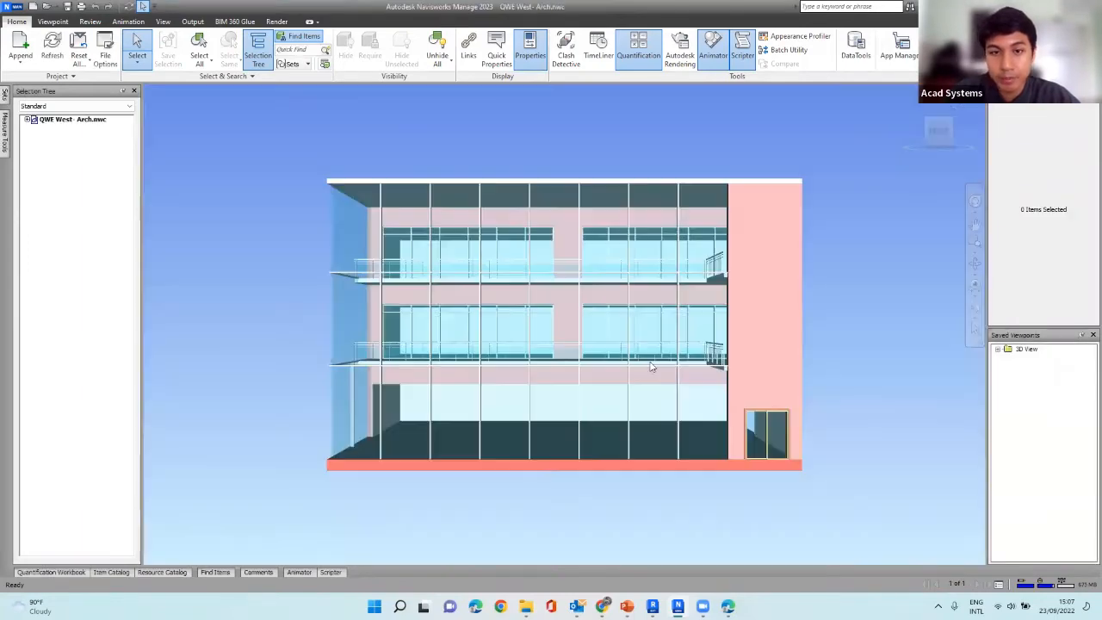
mouse_move(624, 368)
middle_mouse_down("shift")
mouse_move(684, 381)
mouse_move(737, 366)
mouse_move(724, 388)
mouse_move(820, 328)
mouse_move(795, 279)
mouse_move(778, 305)
mouse_move(741, 310)
mouse_move(766, 297)
mouse_move(773, 314)
mouse_move(821, 275)
mouse_move(818, 302)
middle_mouse_up("shift")
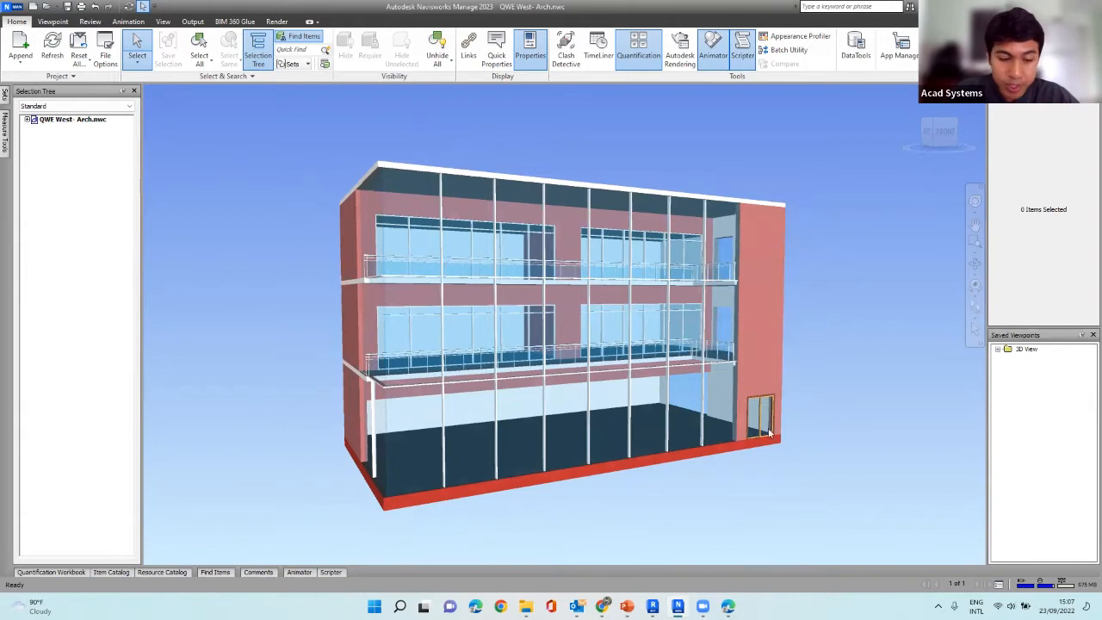
middle_click_drag(784, 426, 778, 435, "shift")
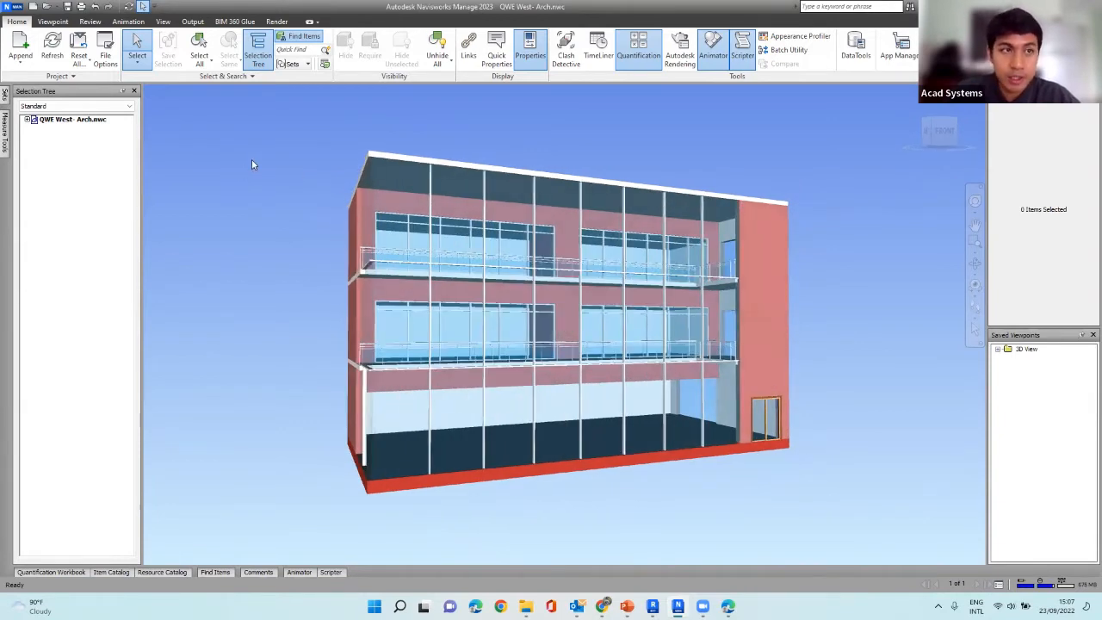
Append QWE West- Mech.rvt from the Demo folder to the model and inspect the combined building from its front and side.
left_click(28, 47)
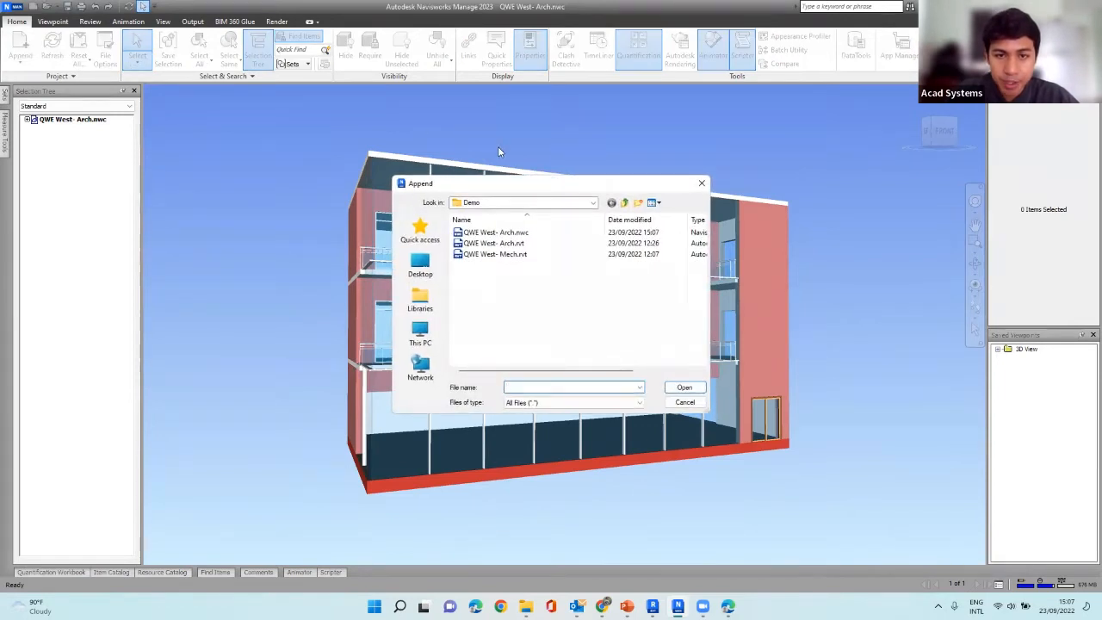
left_click(496, 257)
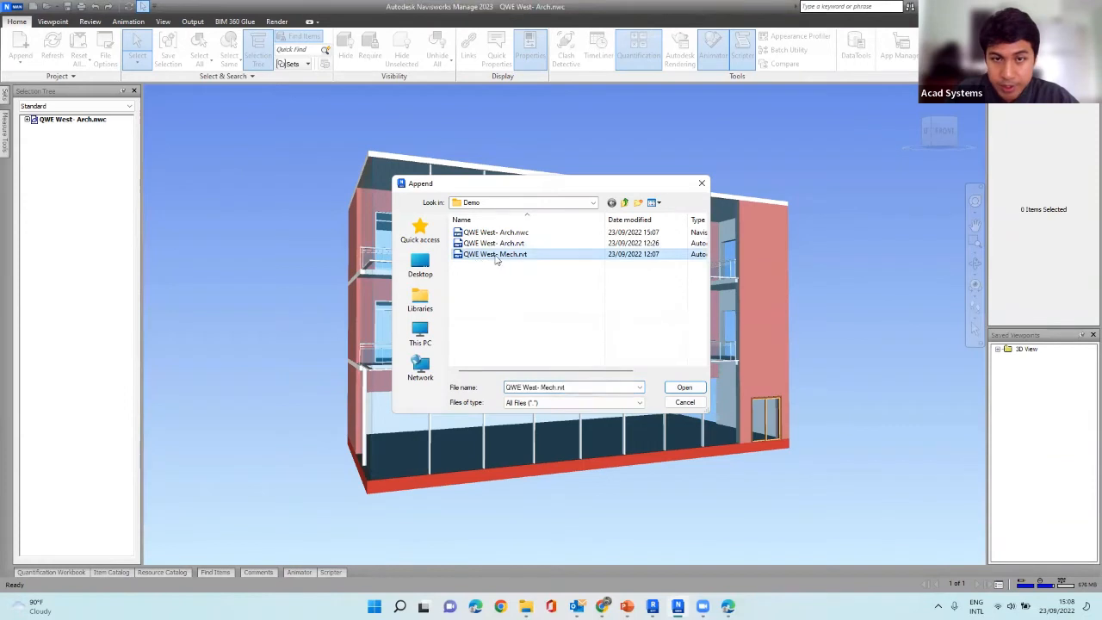
left_click(682, 387)
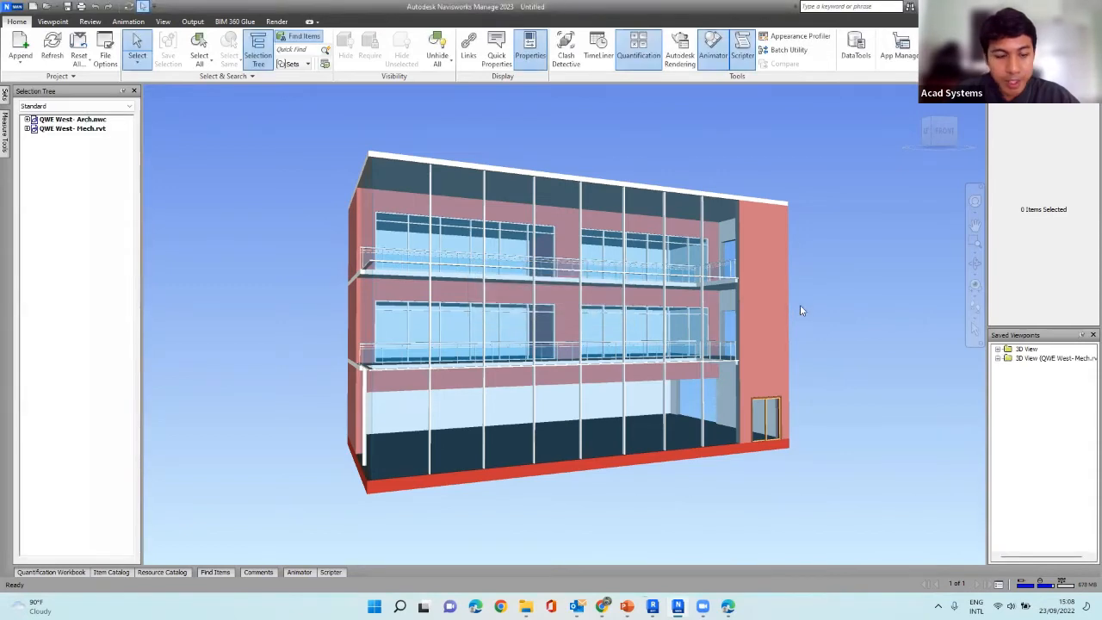
mouse_move(800, 311)
middle_mouse_down("shift")
mouse_move(751, 318)
mouse_move(795, 333)
mouse_move(841, 308)
mouse_move(819, 303)
mouse_move(777, 328)
mouse_move(597, 349)
mouse_move(873, 197)
middle_mouse_up("shift")
scroll(767, 186, "up", 4)
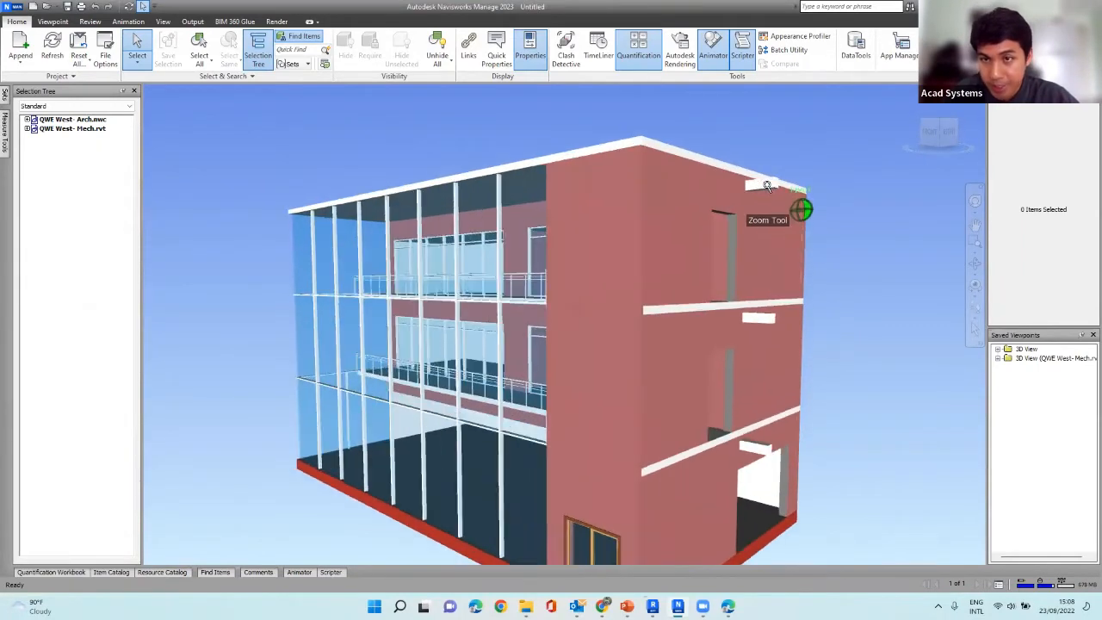
scroll(774, 262, "down", 2)
mouse_move(773, 264)
middle_mouse_down("shift")
mouse_move(884, 295)
mouse_move(799, 270)
mouse_move(861, 278)
mouse_move(873, 268)
mouse_move(881, 323)
mouse_move(872, 297)
middle_mouse_up("shift")
scroll(873, 268, "up", 2)
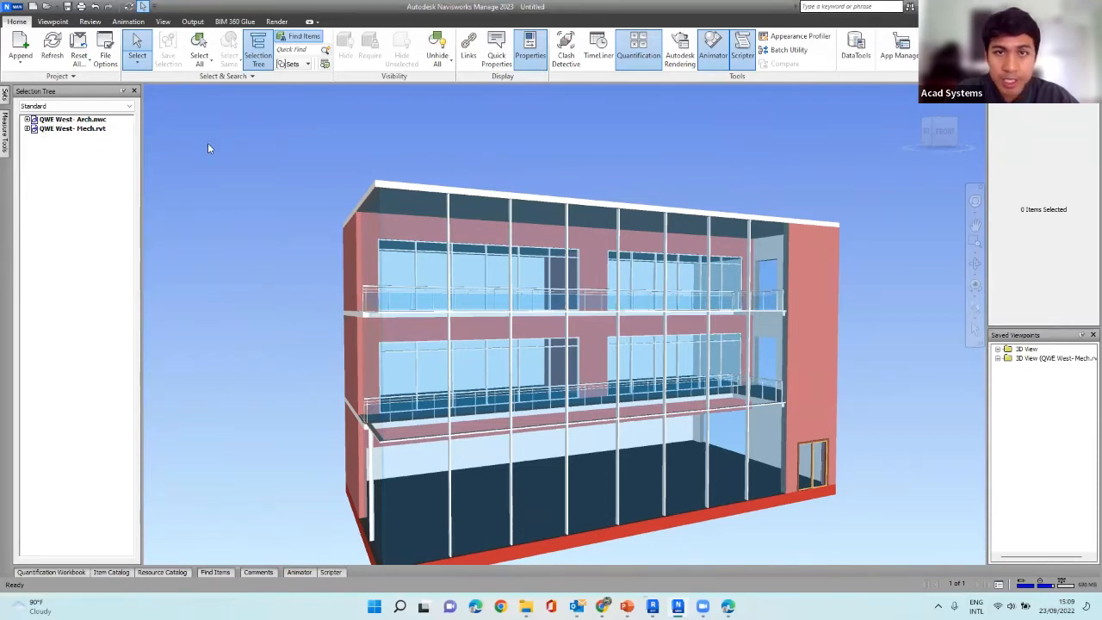
scroll(273, 142, "down", 1)
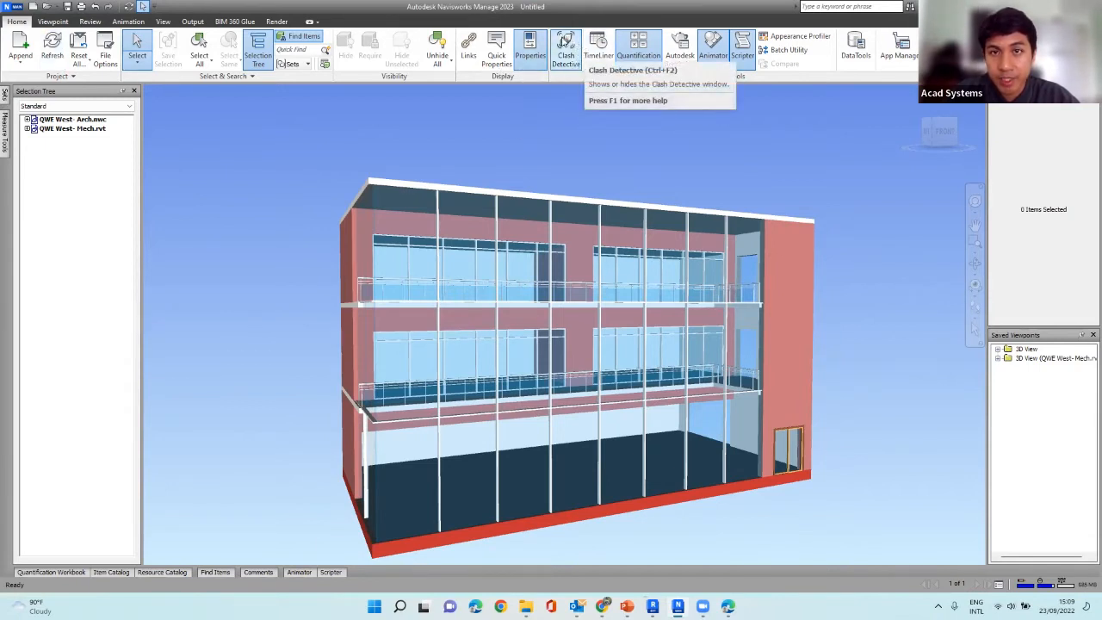
Add a clash test in Clash Detective with QWE West- Arch.nwc as Selection A and QWE West- Mech.rvt as Selection B, keeping Standard for Selection A.
left_click(565, 58)
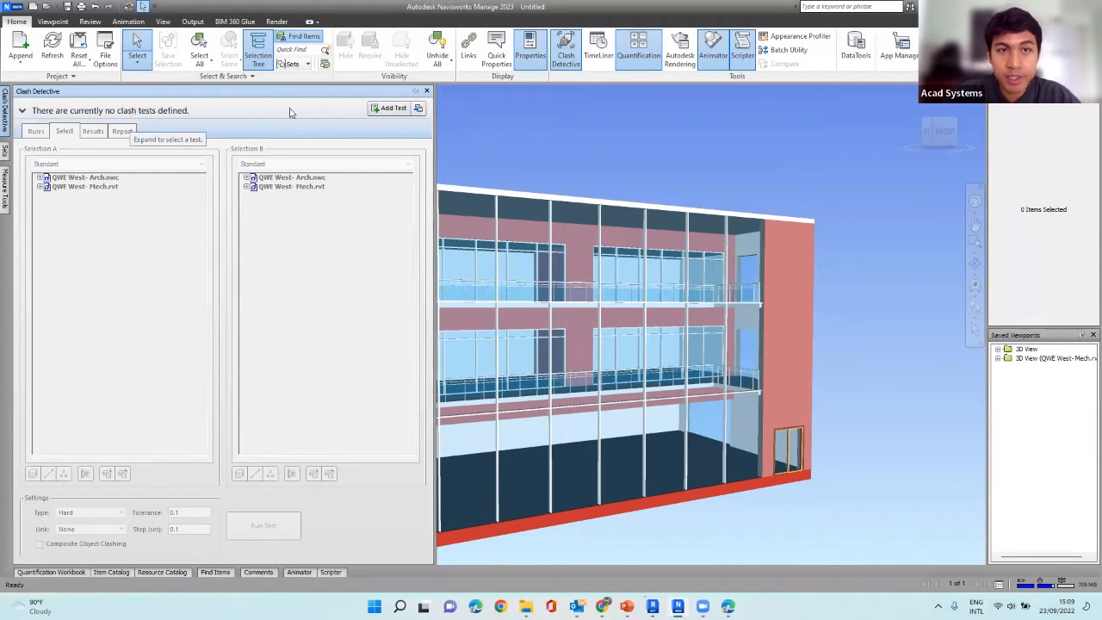
left_click(385, 108)
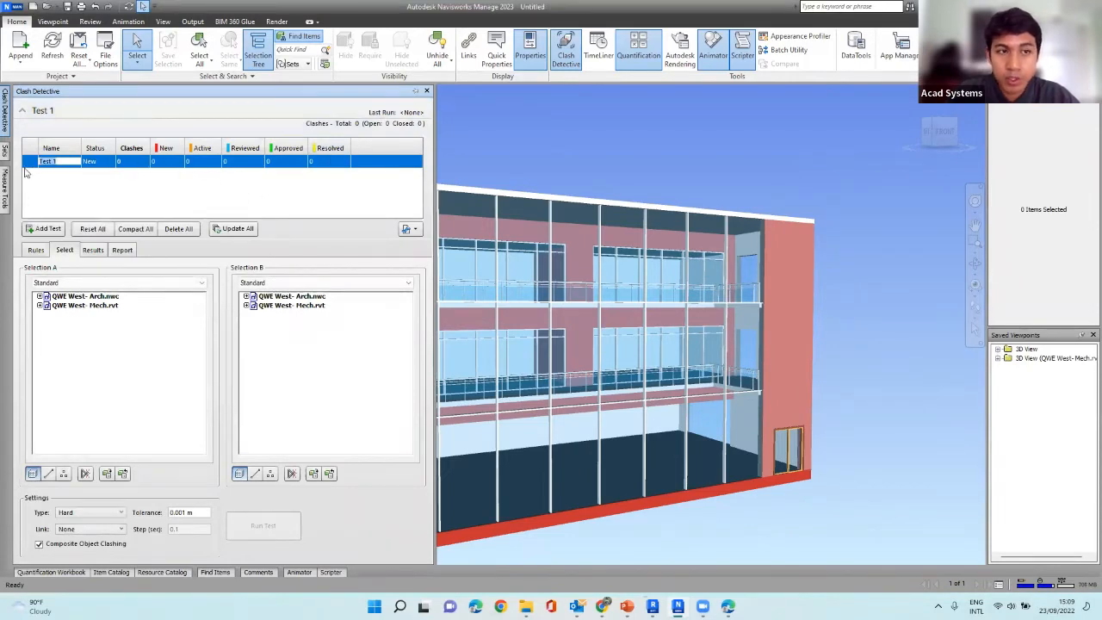
left_click(76, 163)
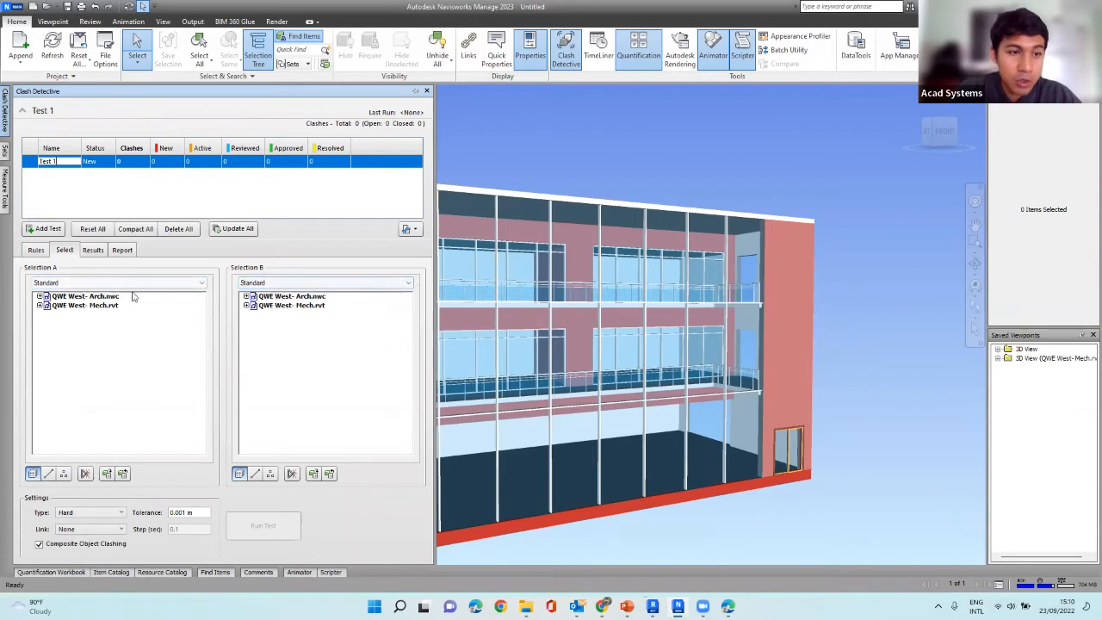
left_click(89, 297)
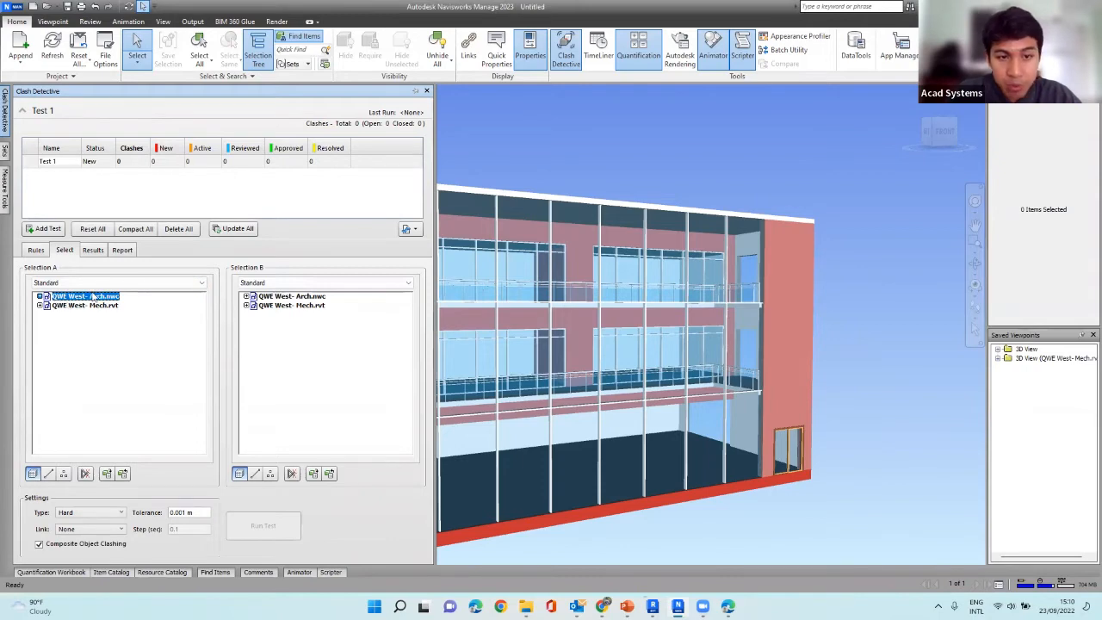
left_click(293, 306)
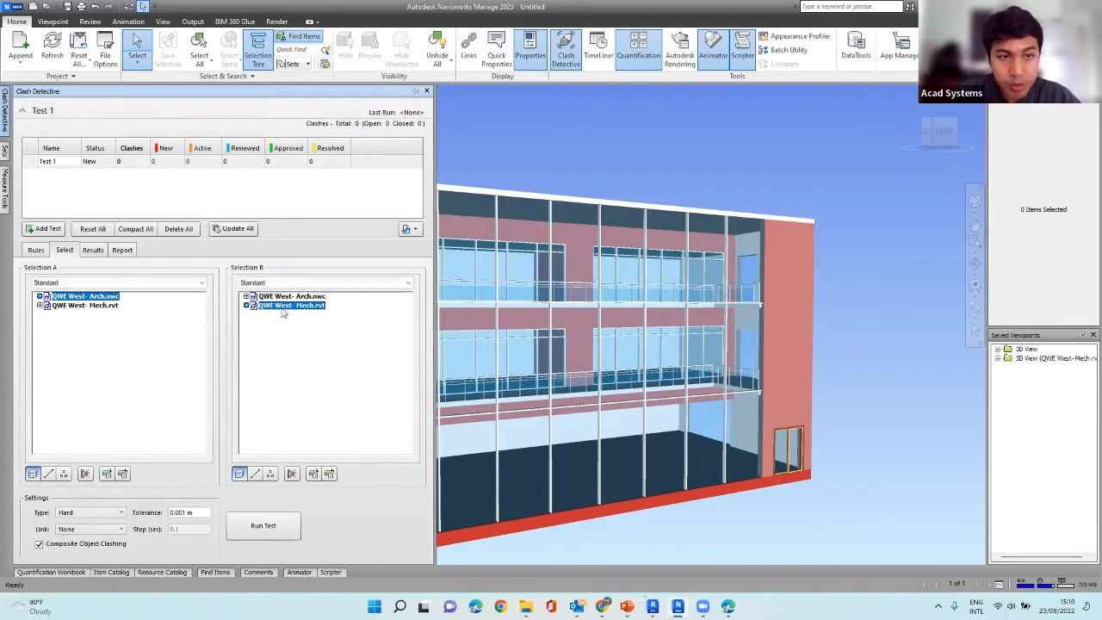
left_click(195, 287)
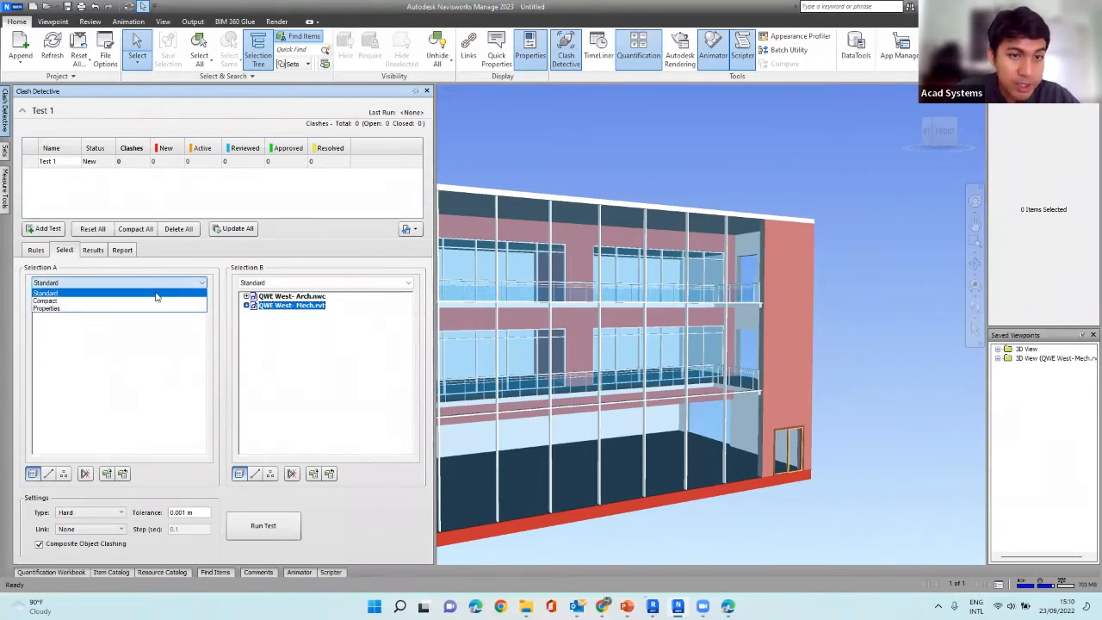
left_click(157, 293)
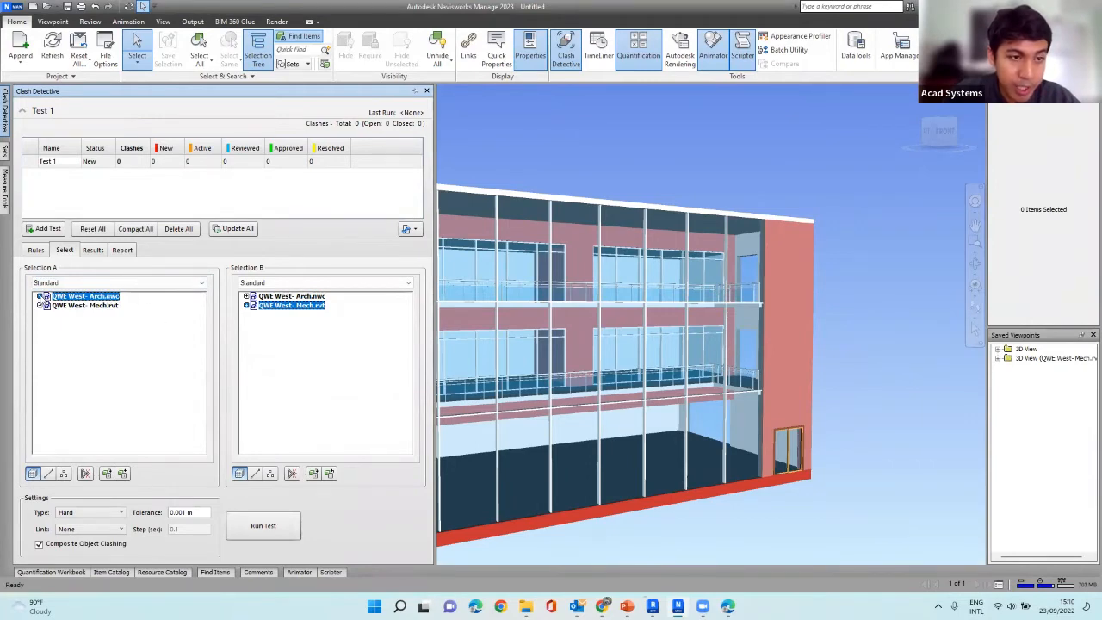
Go through the levels and Level 1 categories of QWE West- Arch.nwc in Selection A and choose the Level 1 Walls.
left_click(40, 296)
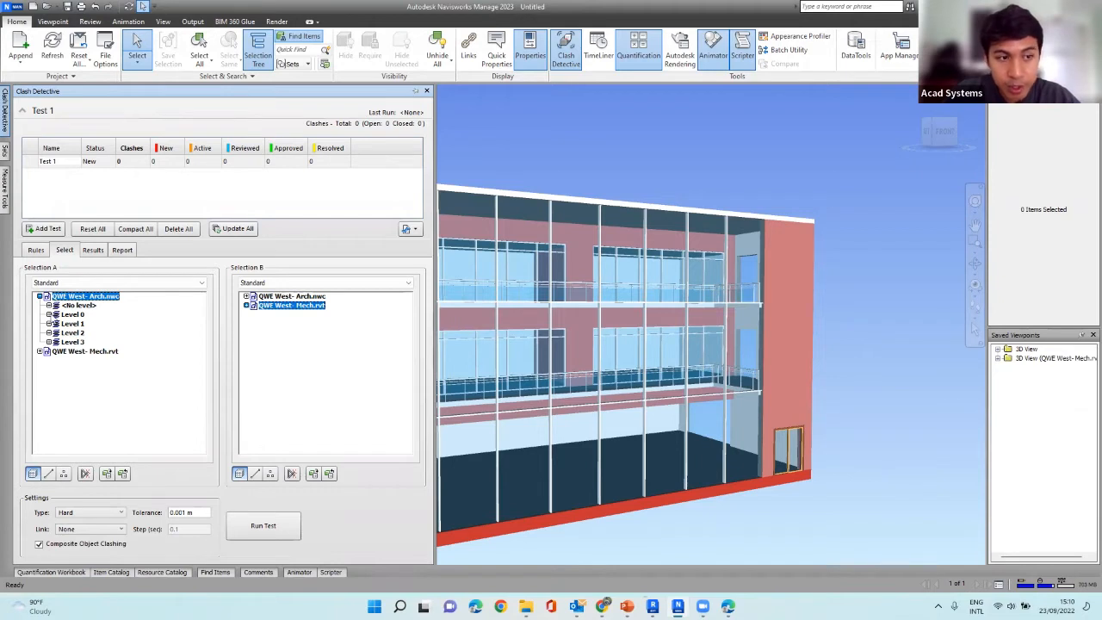
left_click(53, 316)
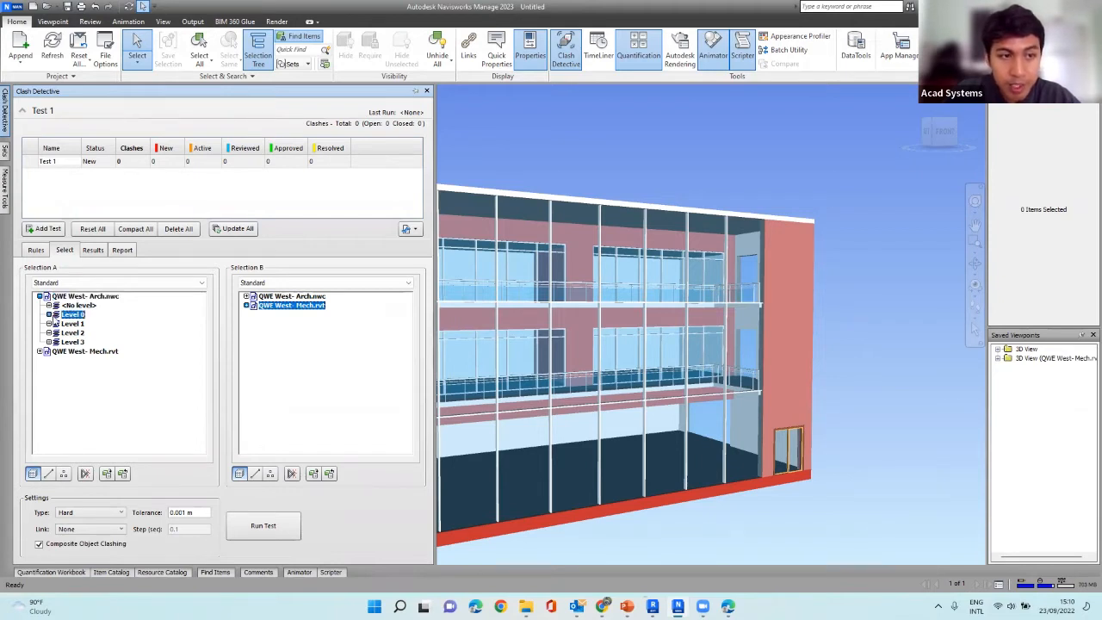
left_click(73, 323)
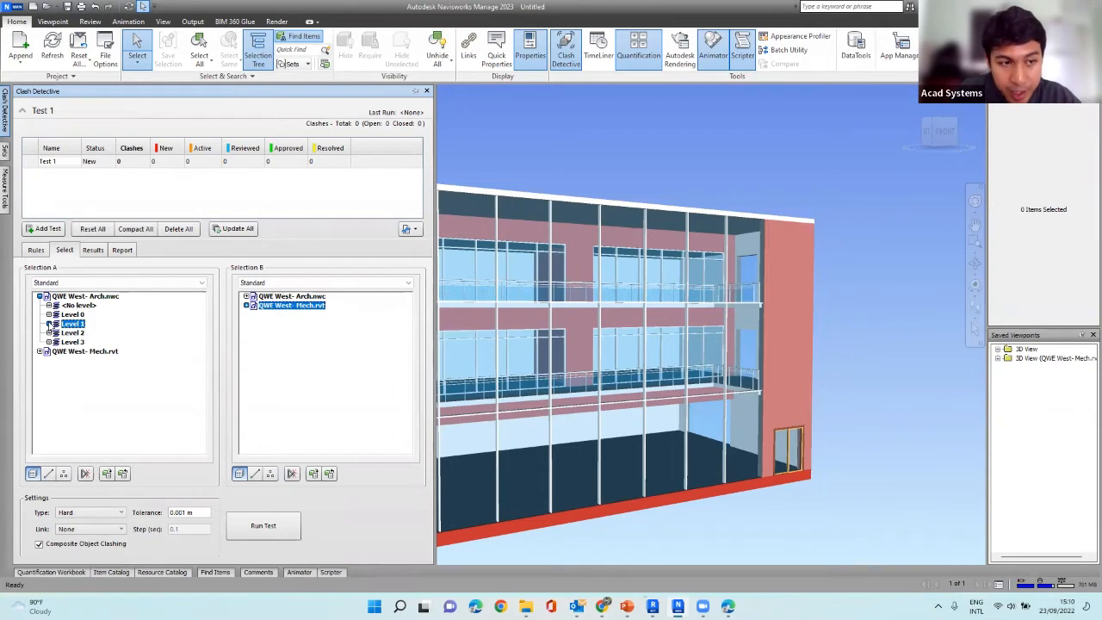
left_click(49, 324)
left_click(81, 333)
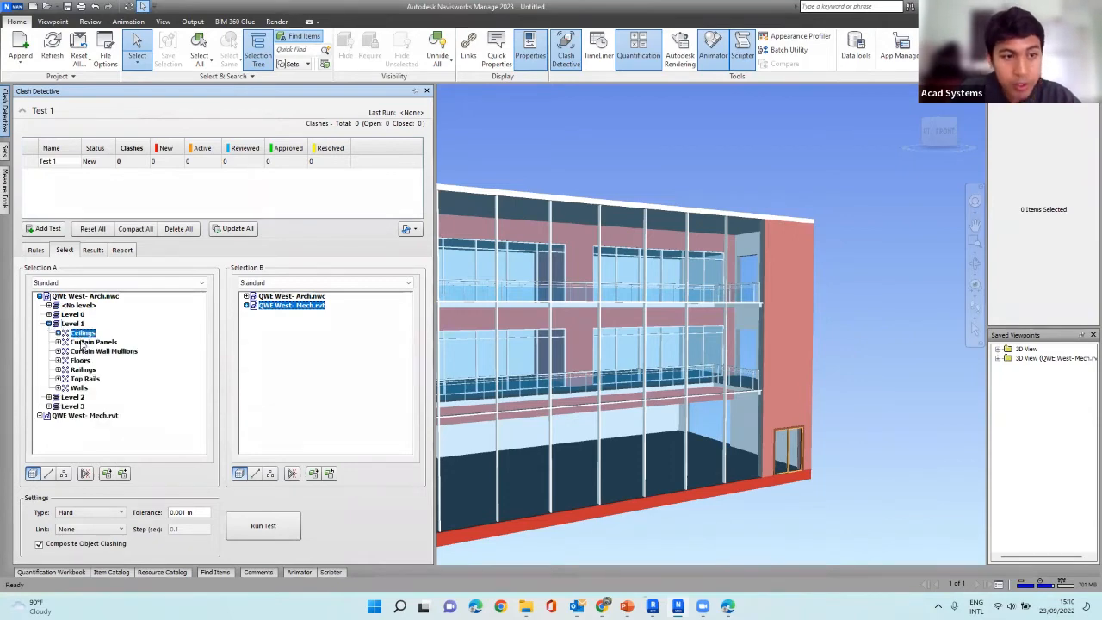
left_click(84, 343)
left_click(89, 350)
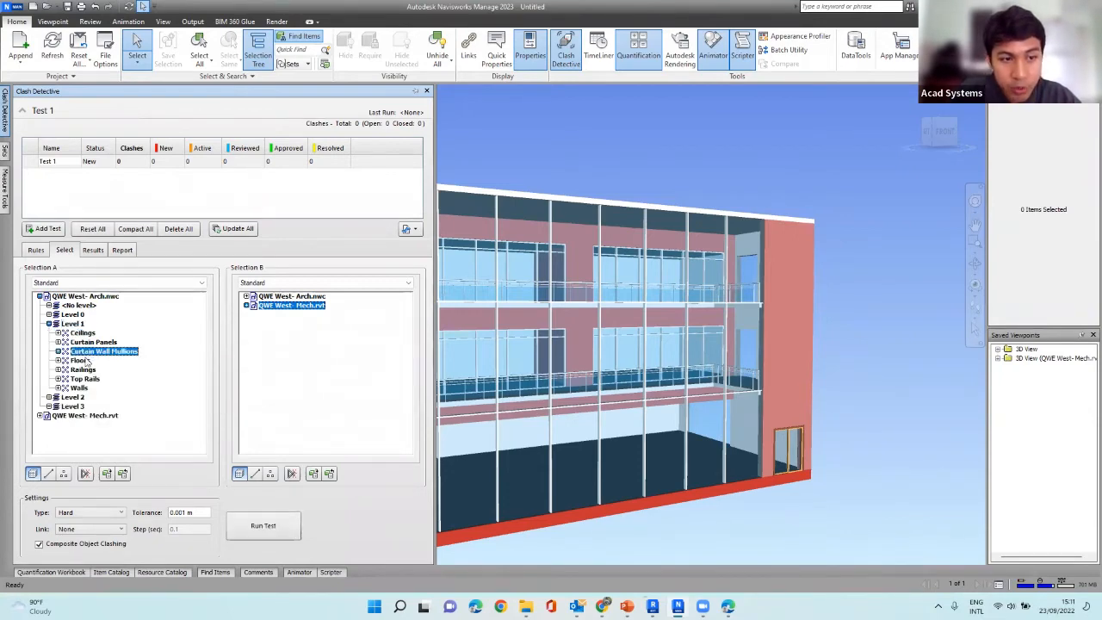
left_click(86, 359)
left_click(89, 375)
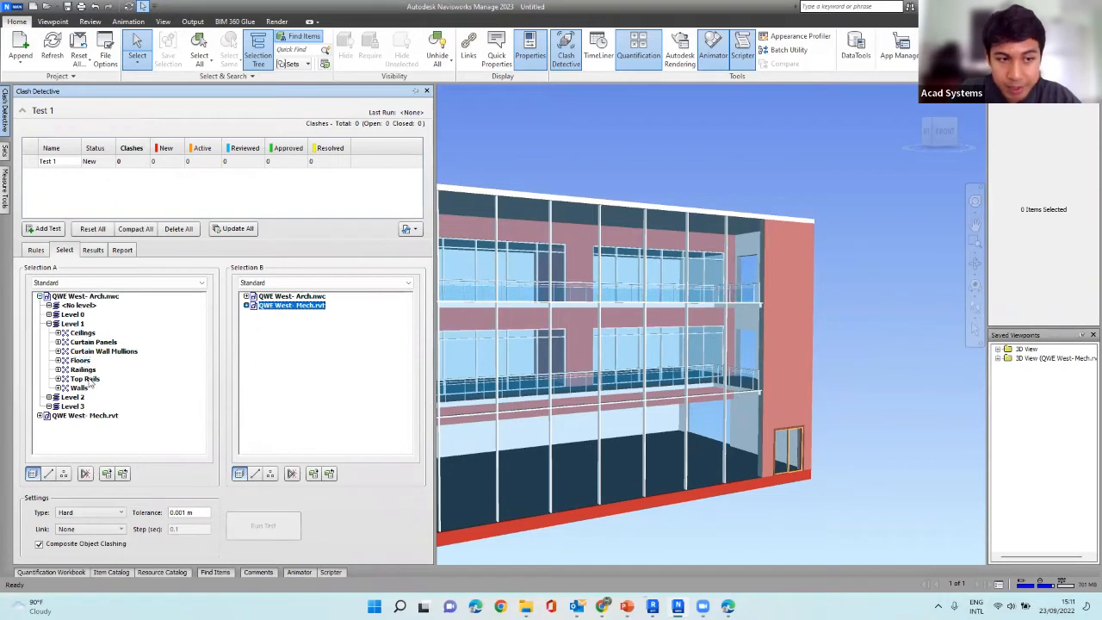
left_click(86, 380)
left_click(80, 389)
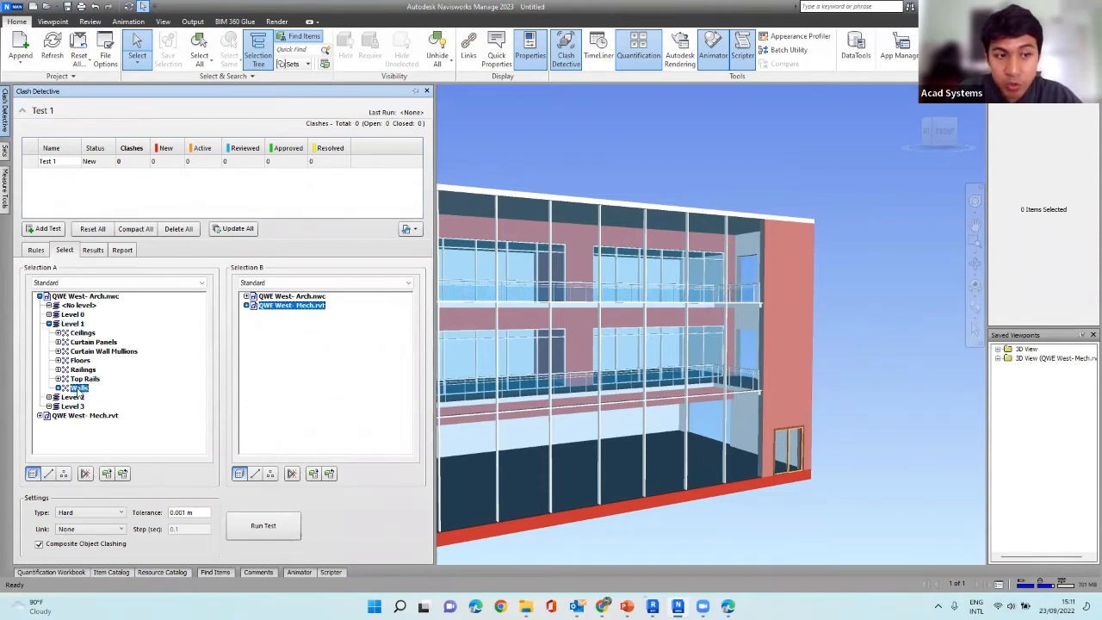
Narrow Selection B to the Ducts on Level 0 of QWE West- Mech.rvt.
left_click(246, 306)
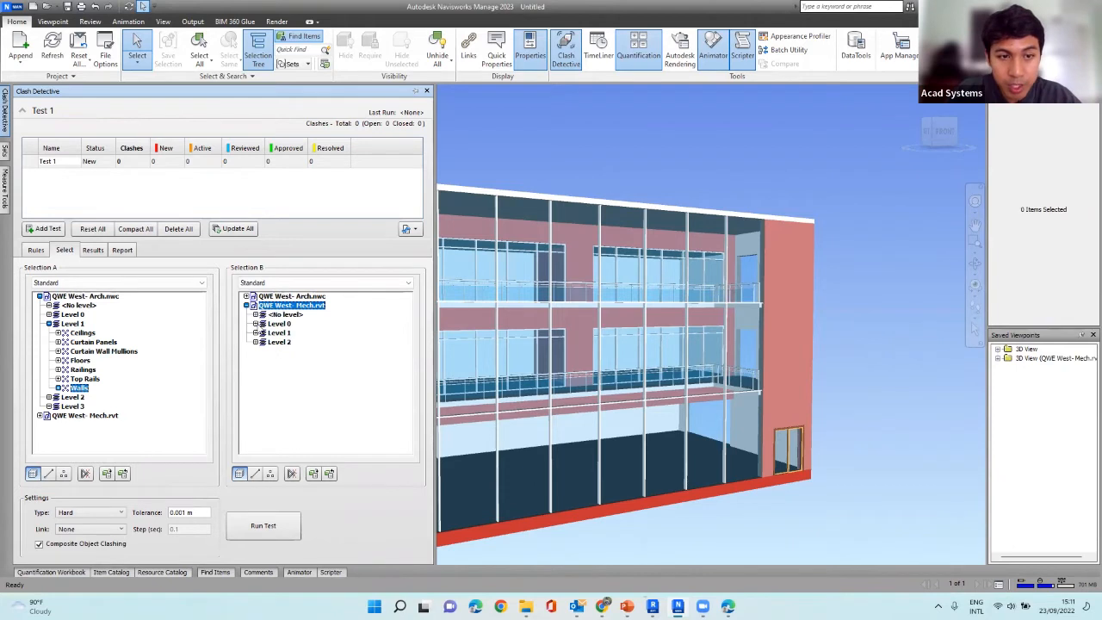
left_click(256, 324)
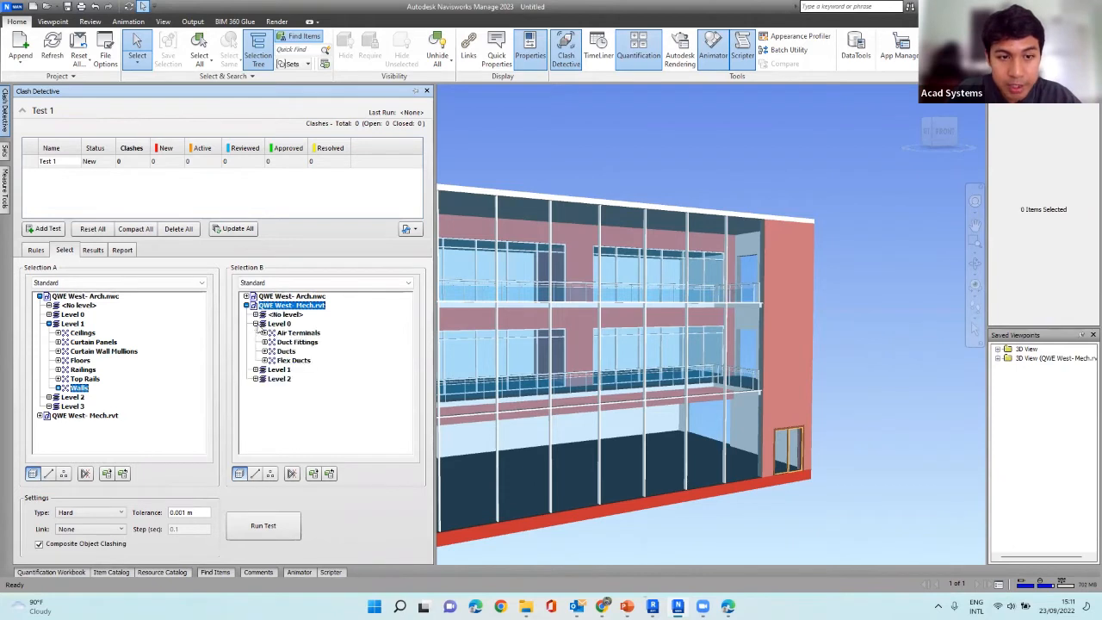
left_click(286, 352)
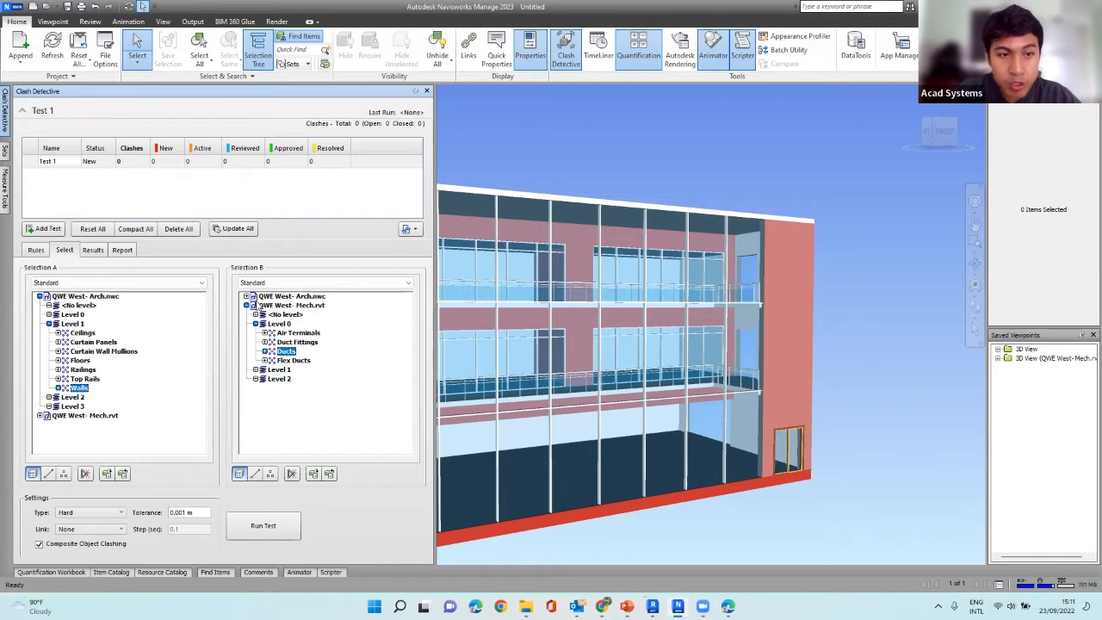
Collapse both selection trees and reselect the whole QWE West- Mech.rvt in Selection B and QWE West- Arch.nwc in Selection A.
left_click(246, 305)
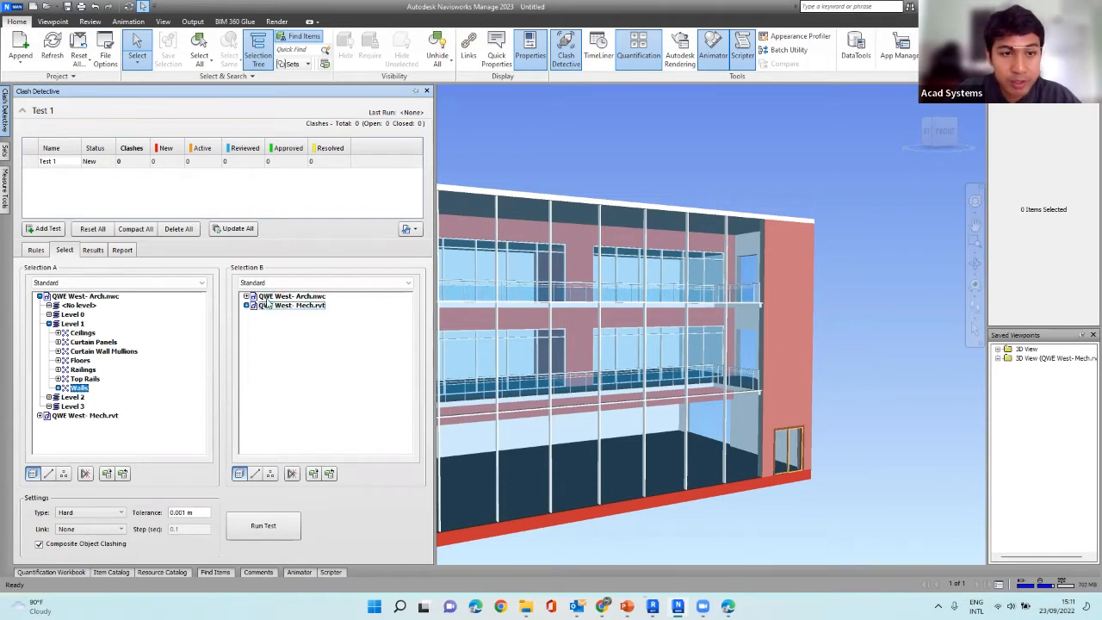
left_click(274, 308)
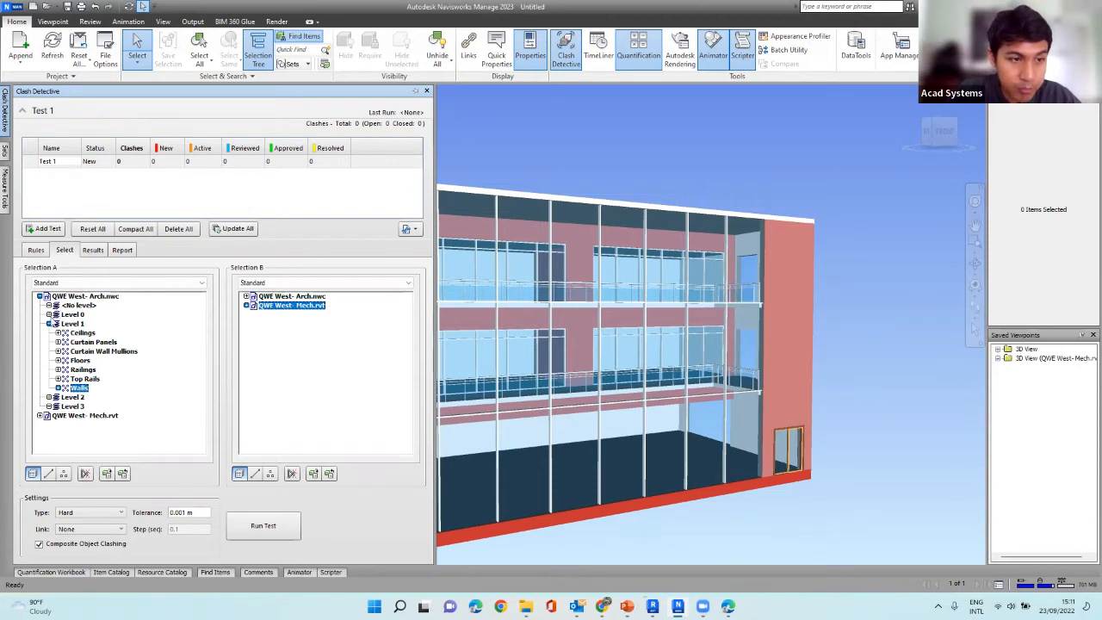
left_click(48, 324)
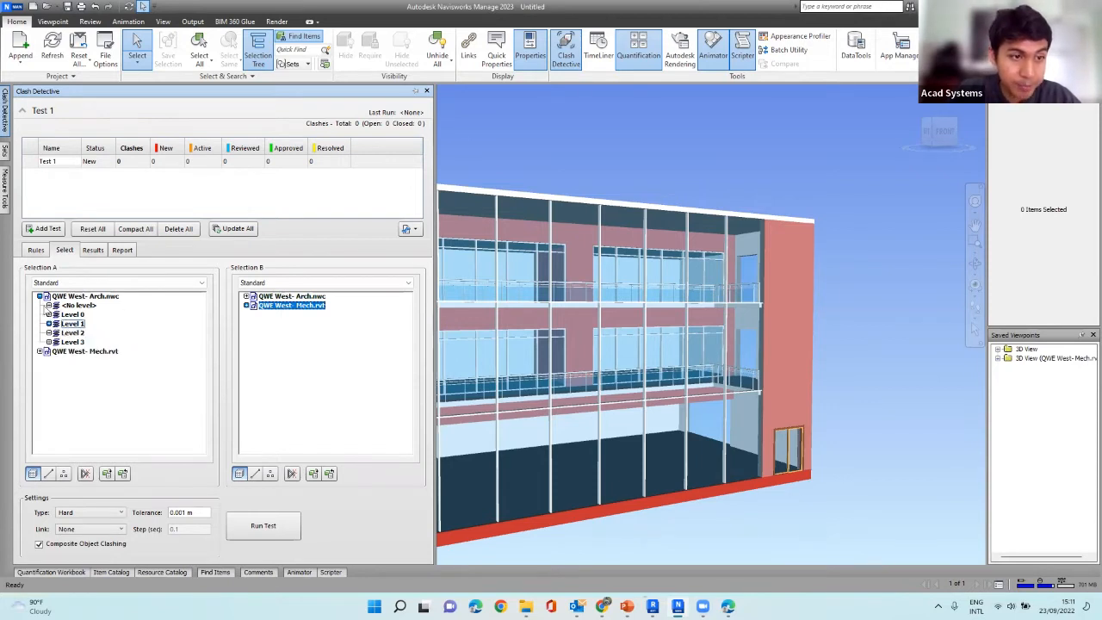
left_click(39, 297)
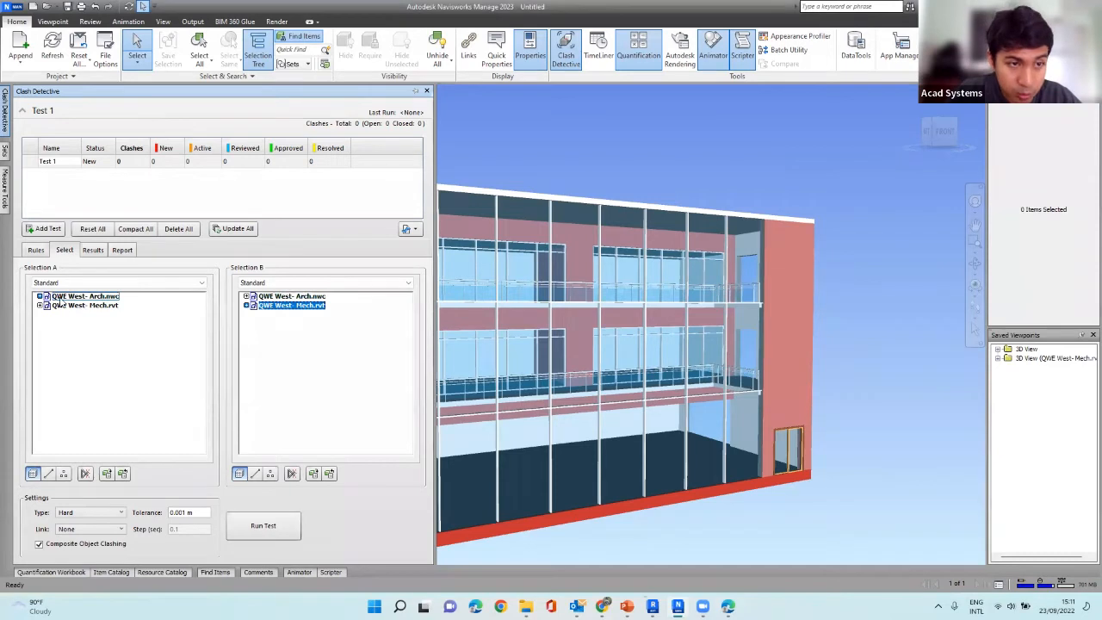
left_click(62, 297)
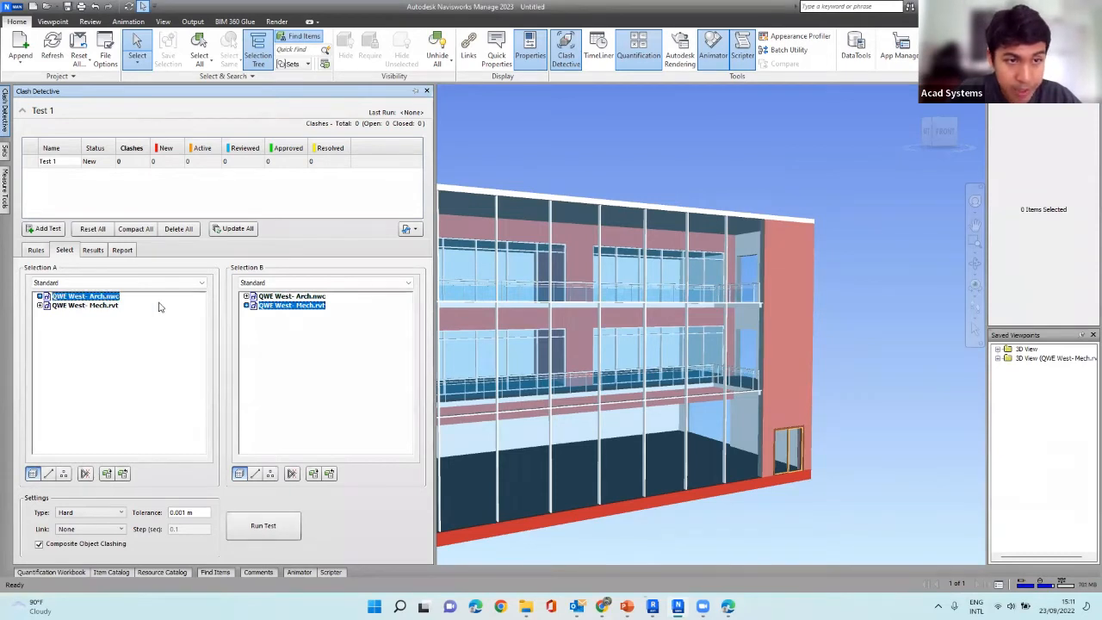
Switch Selection A to the Compact tree and select Level 0 of QWE West- Arch.nwc.
left_click(176, 284)
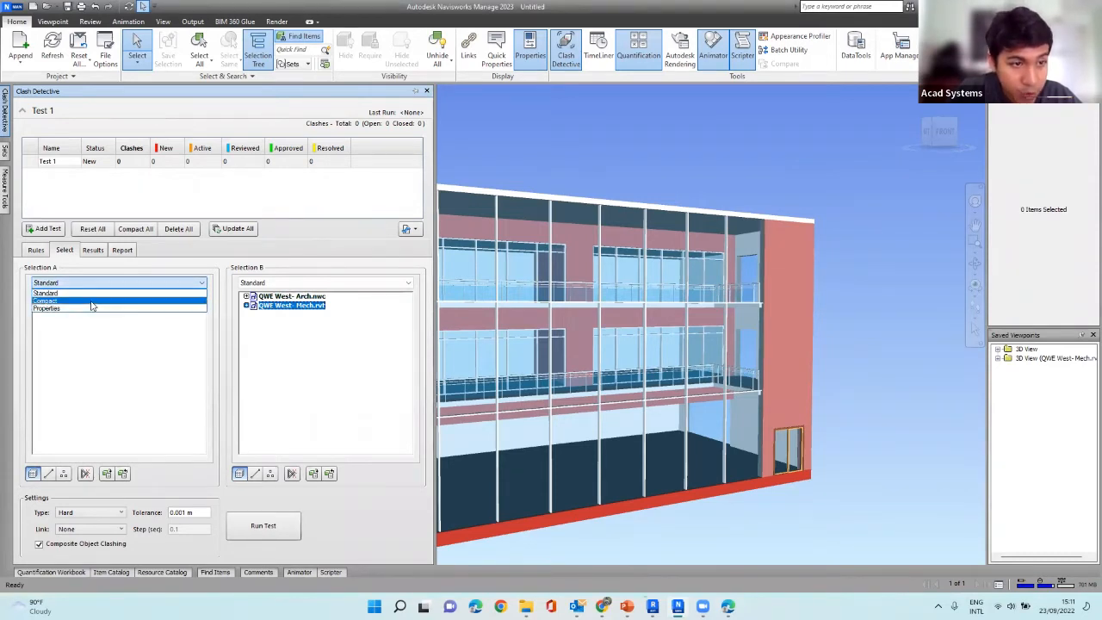
left_click(92, 302)
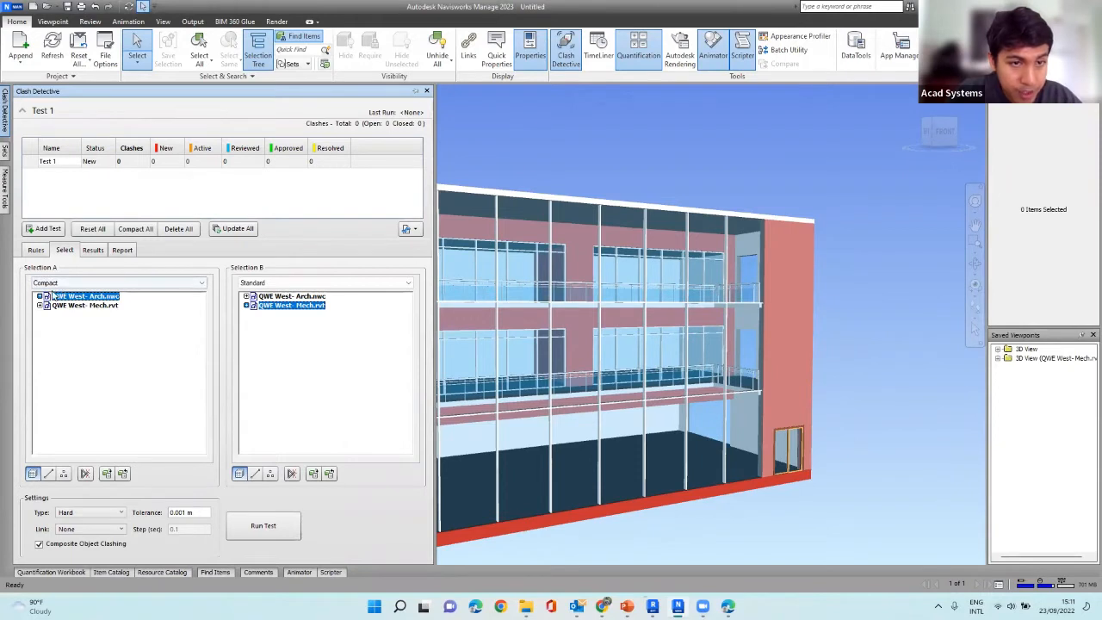
left_click(38, 297)
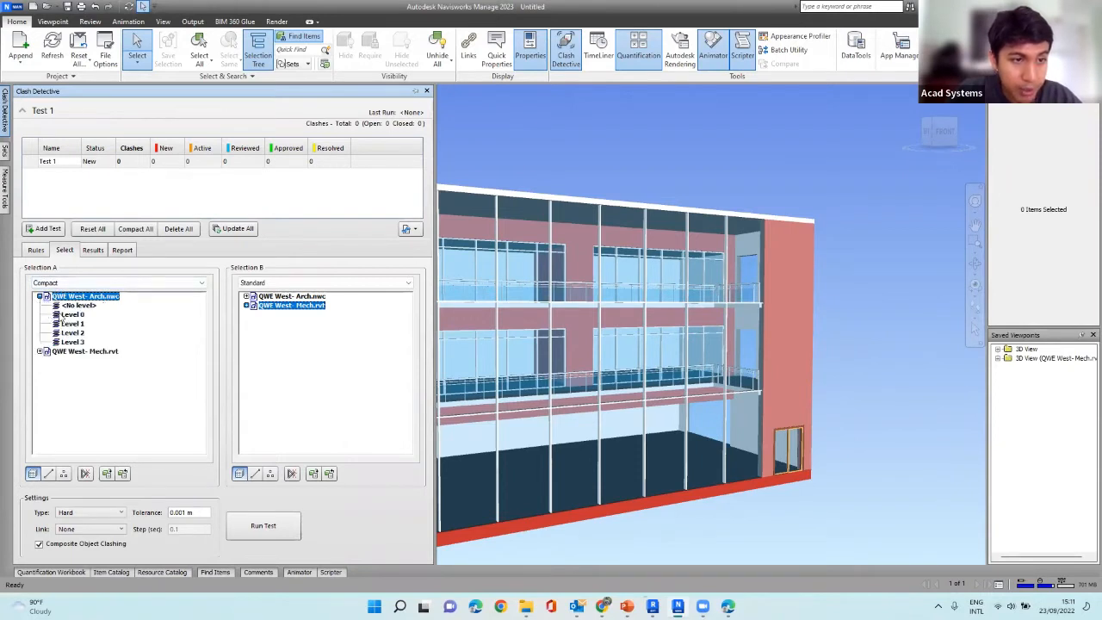
left_click(66, 315)
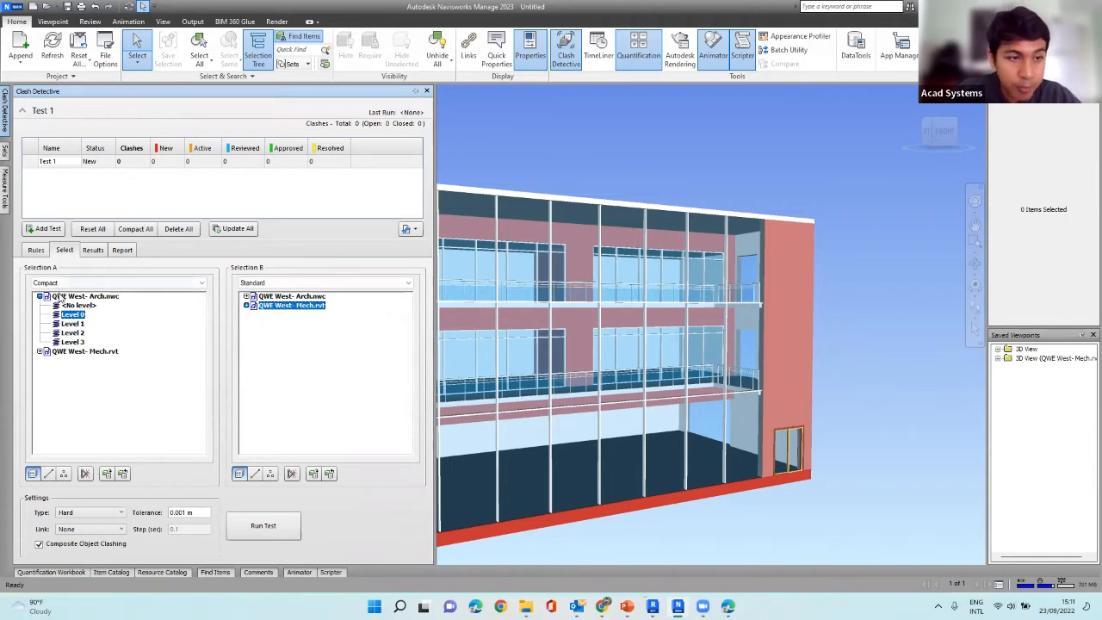
Switch Selection A to the Properties tree and look through its property categories.
left_click(65, 284)
left_click(65, 307)
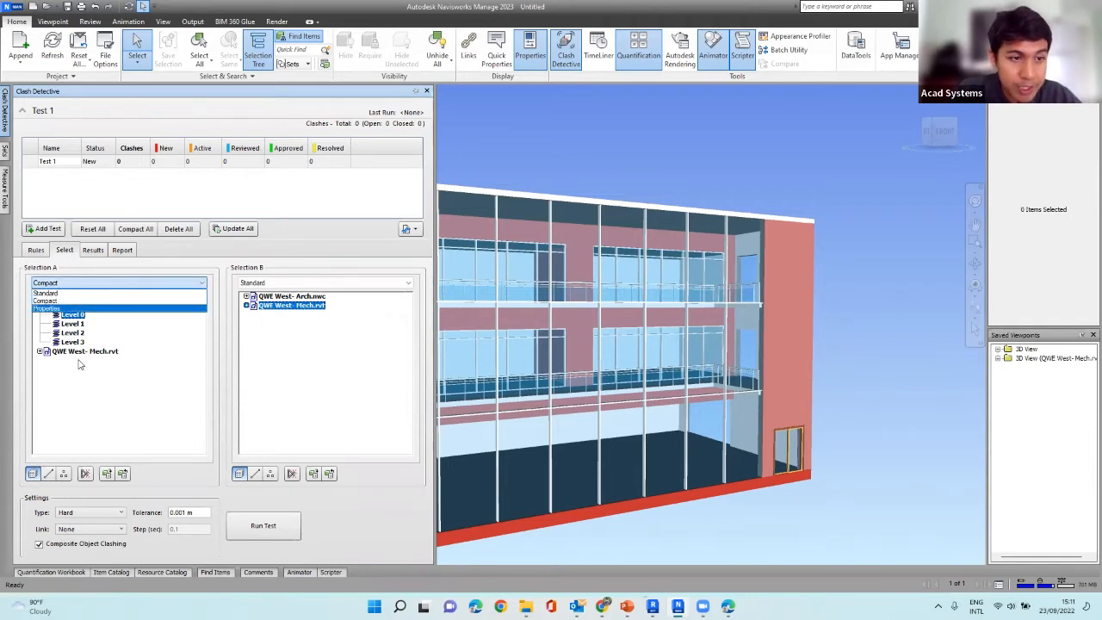
scroll(69, 315, "up", 2)
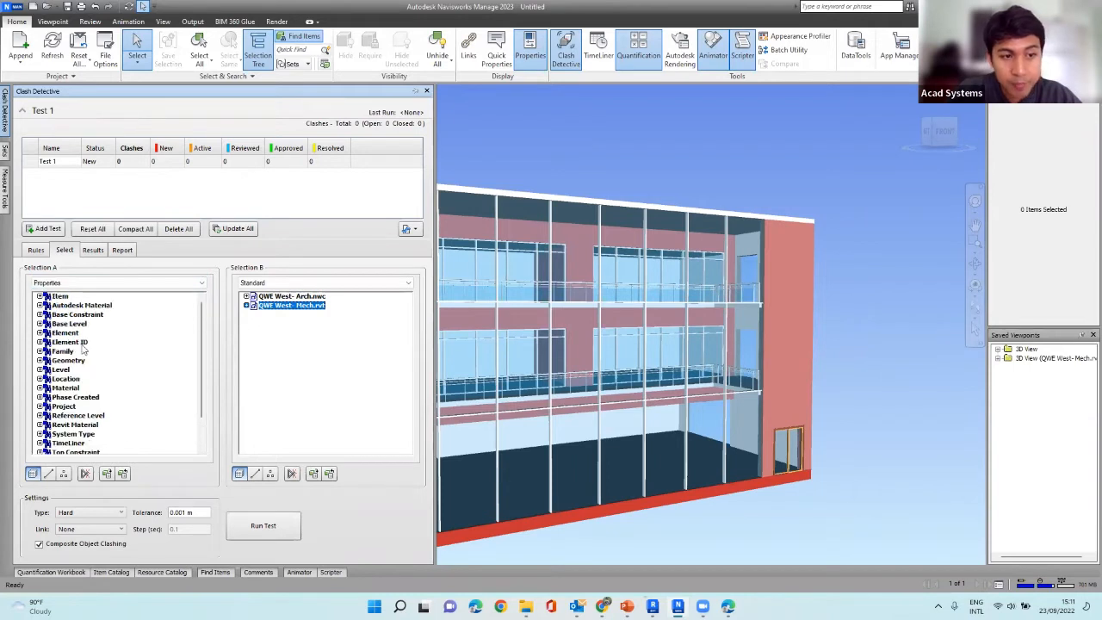
scroll(82, 345, "down", 2)
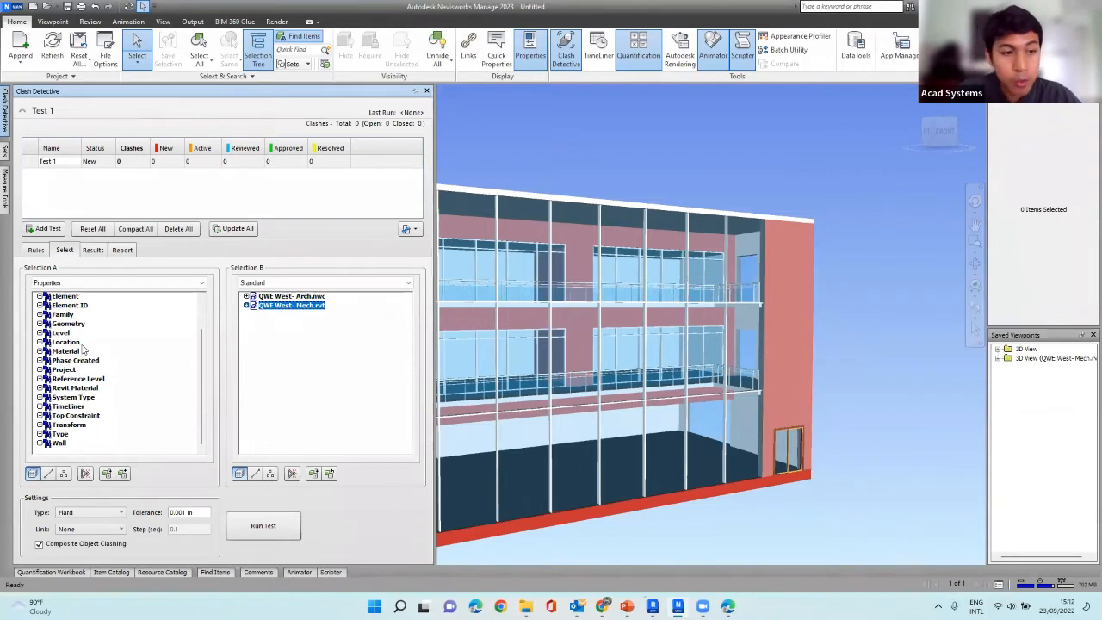
Return Selection A to the Standard tree and collapse the levels of QWE West- Arch.nwc.
left_click(76, 284)
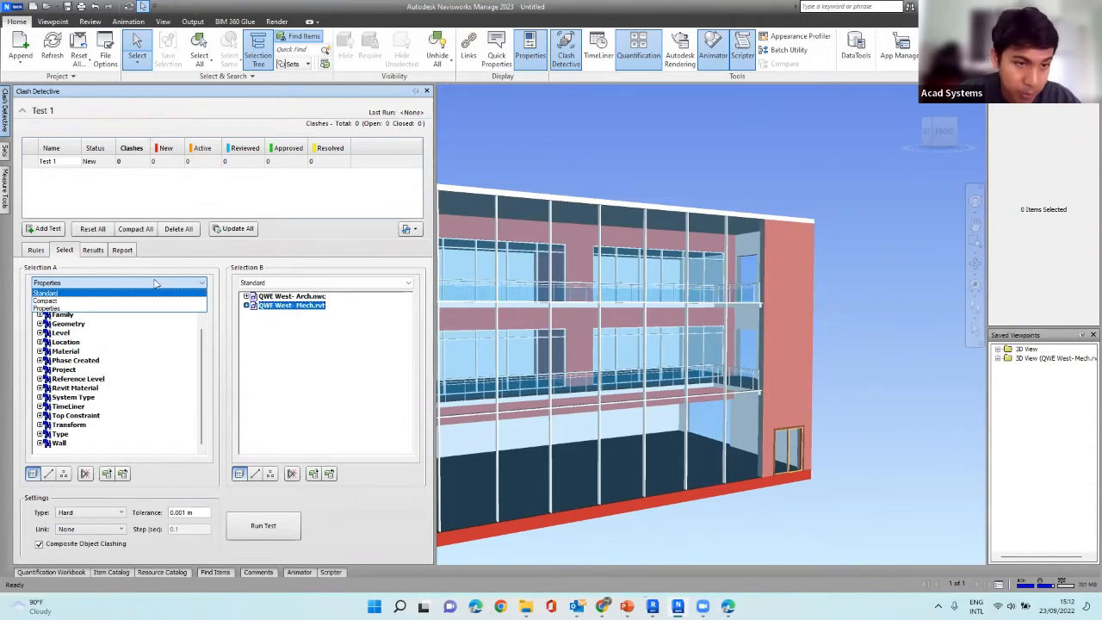
left_click(110, 296)
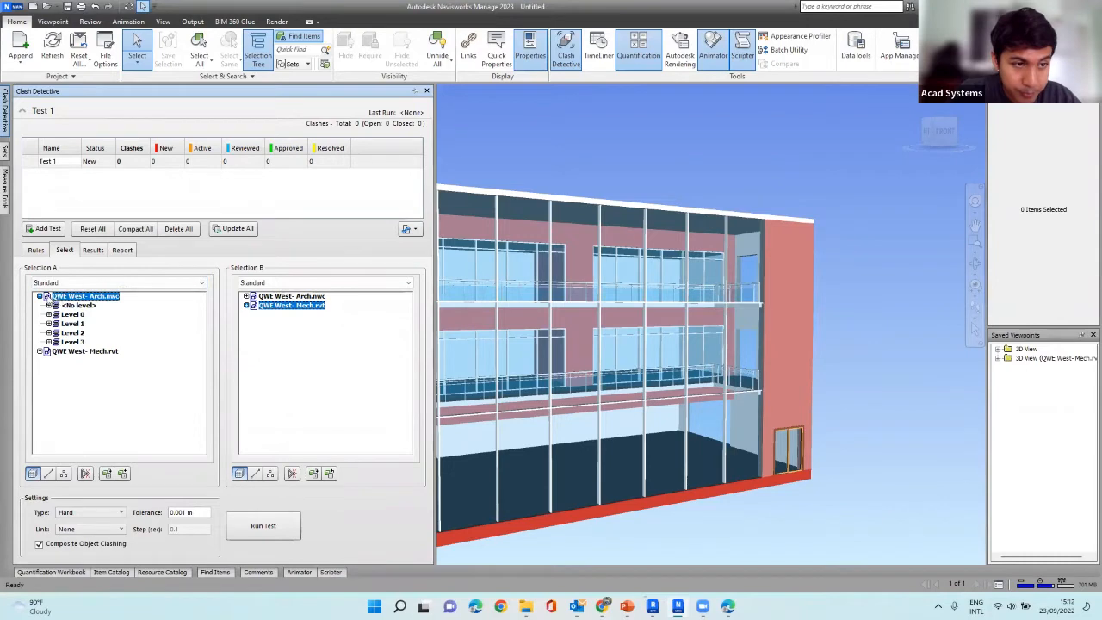
left_click(40, 296)
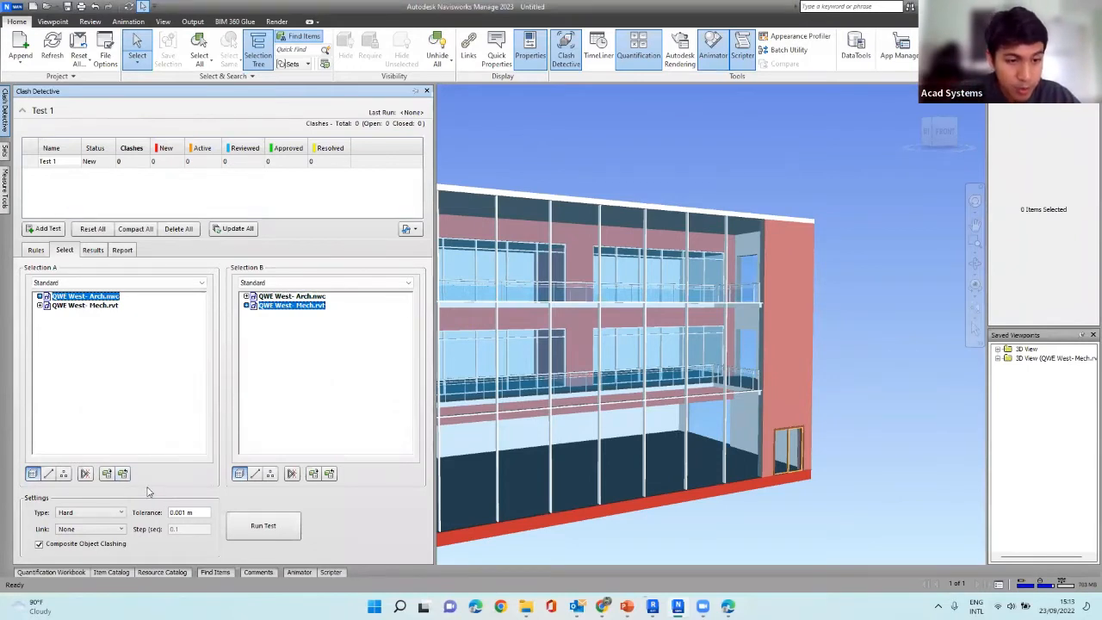
Review the available clash types in the test settings and choose Hard.
left_click(70, 515)
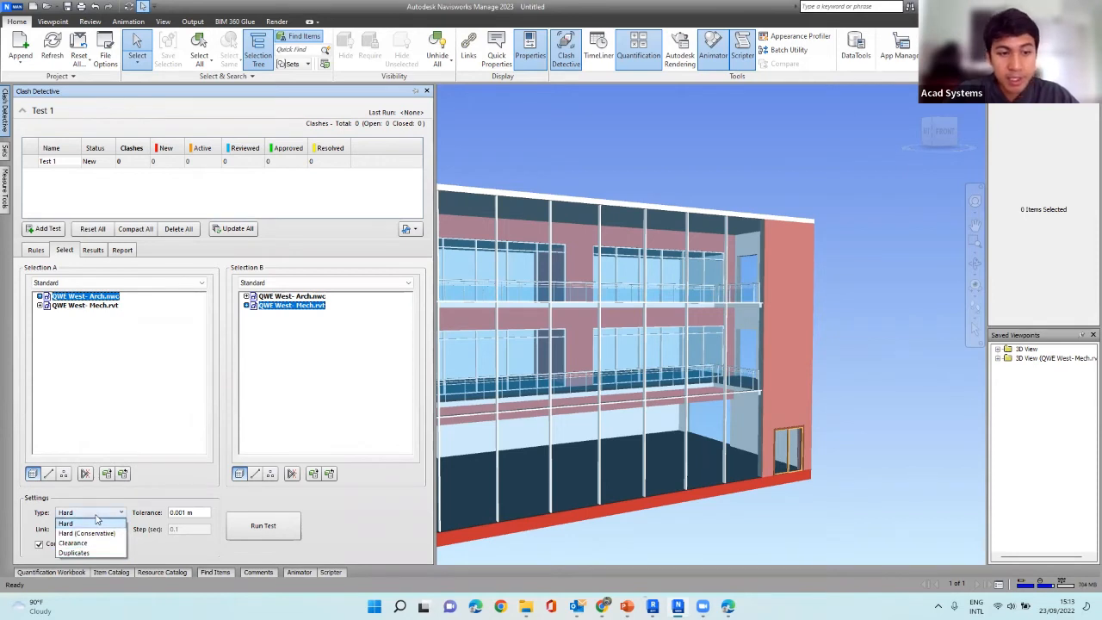
left_click(97, 518)
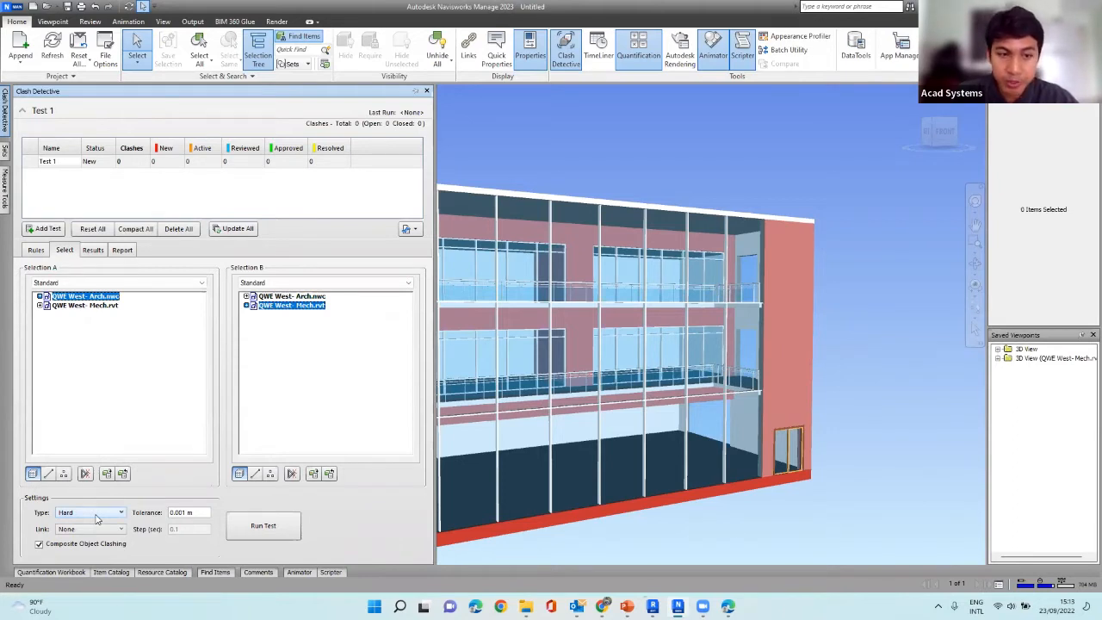
left_click(96, 516)
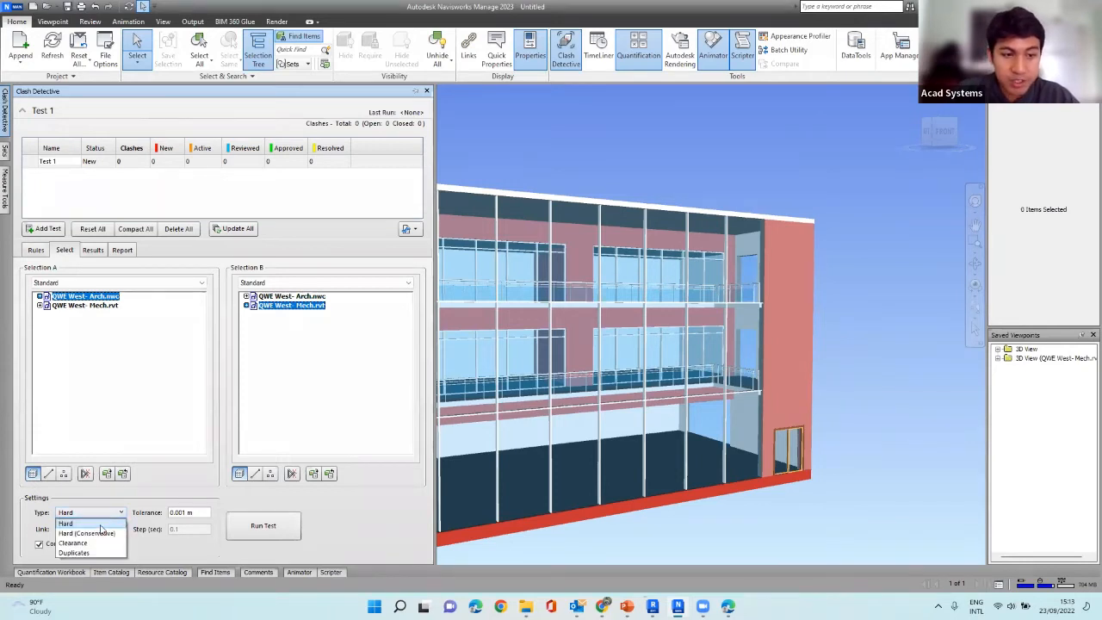
left_click(113, 514)
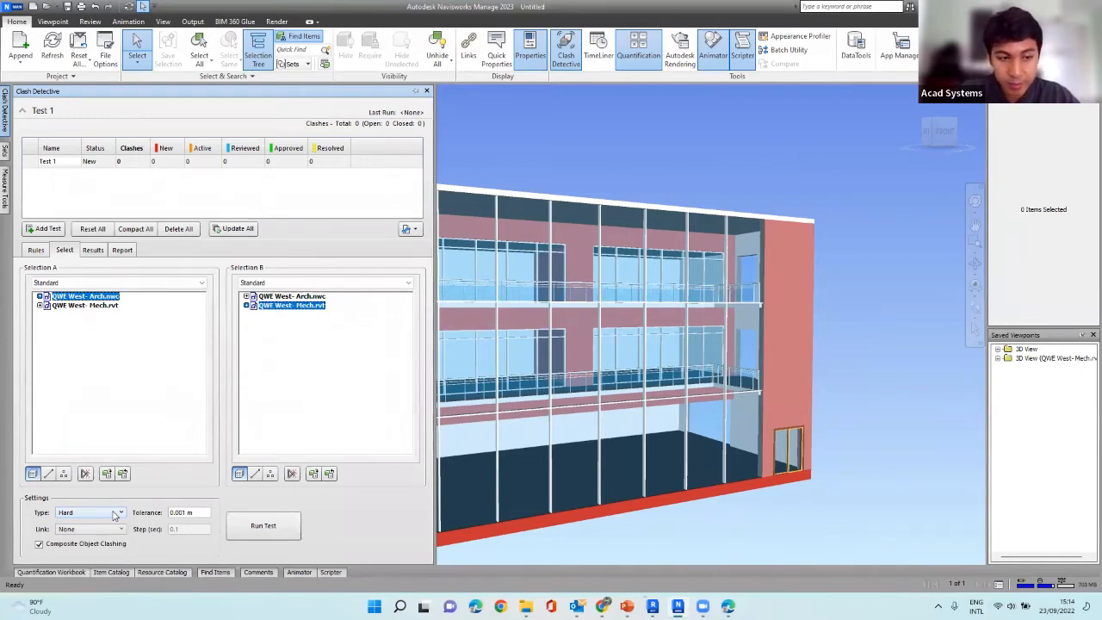
left_click(114, 515)
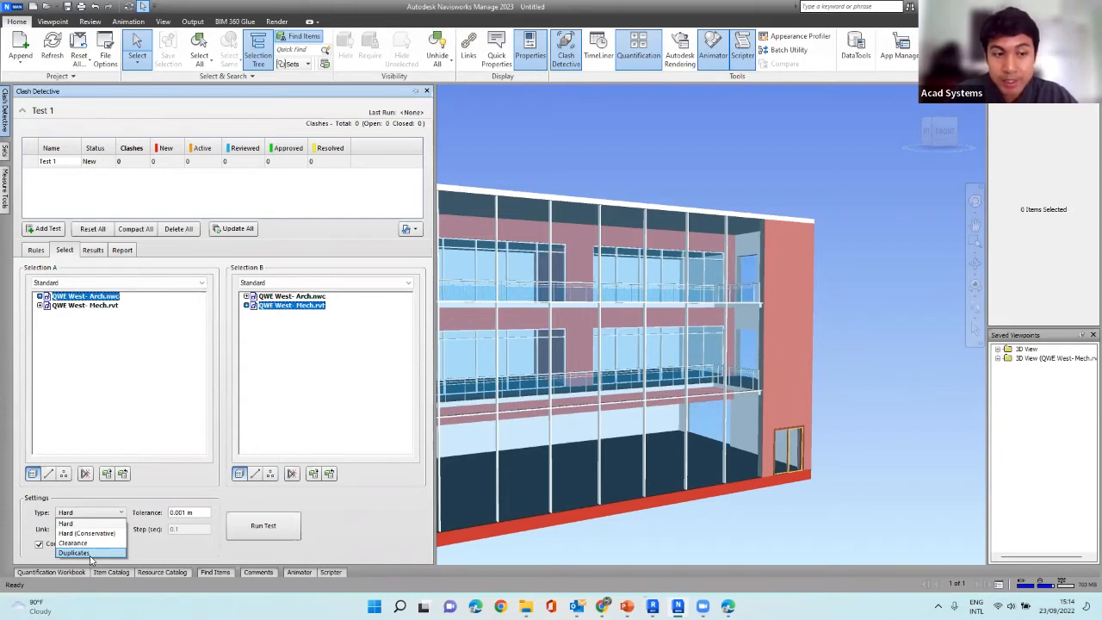
left_click(81, 527)
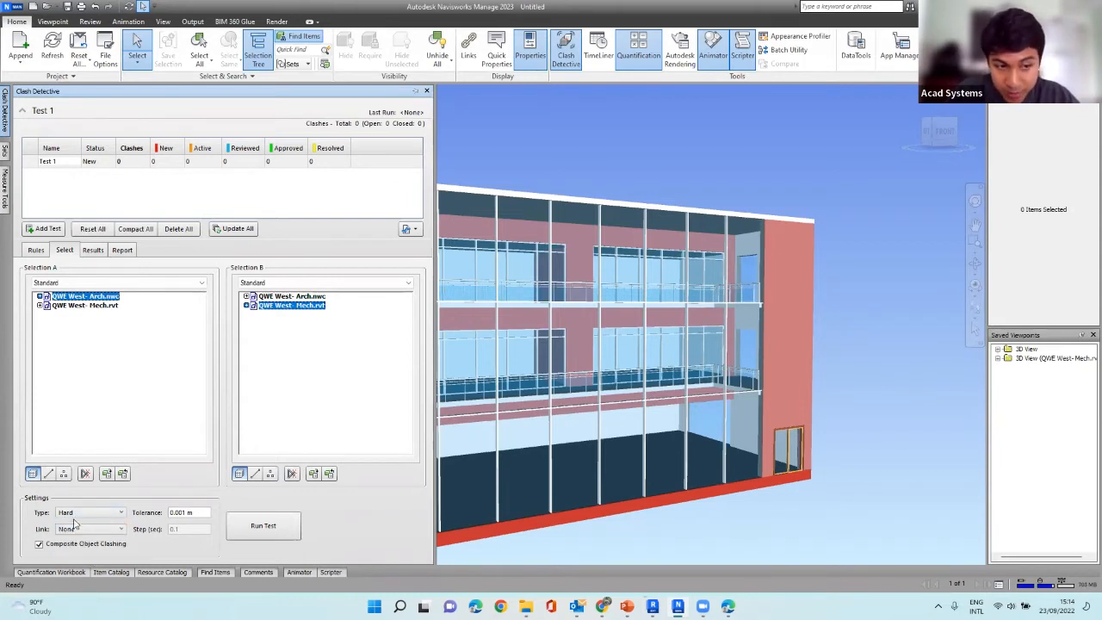
Check the link options of the clash test, keeping None, and go to the tolerance setting.
left_click(121, 528)
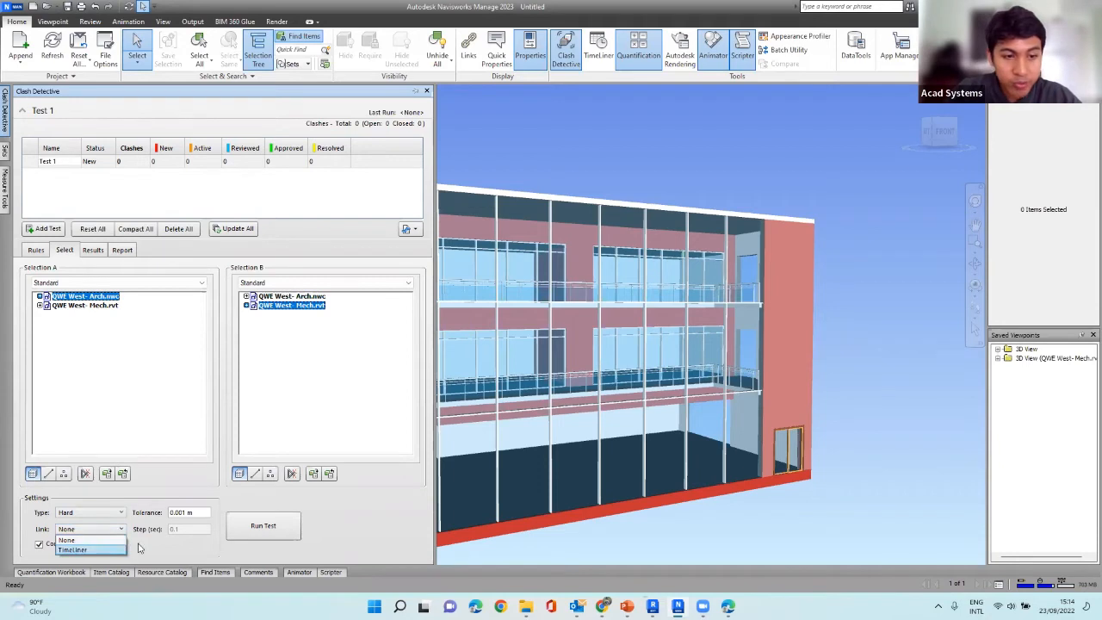
left_click(421, 26)
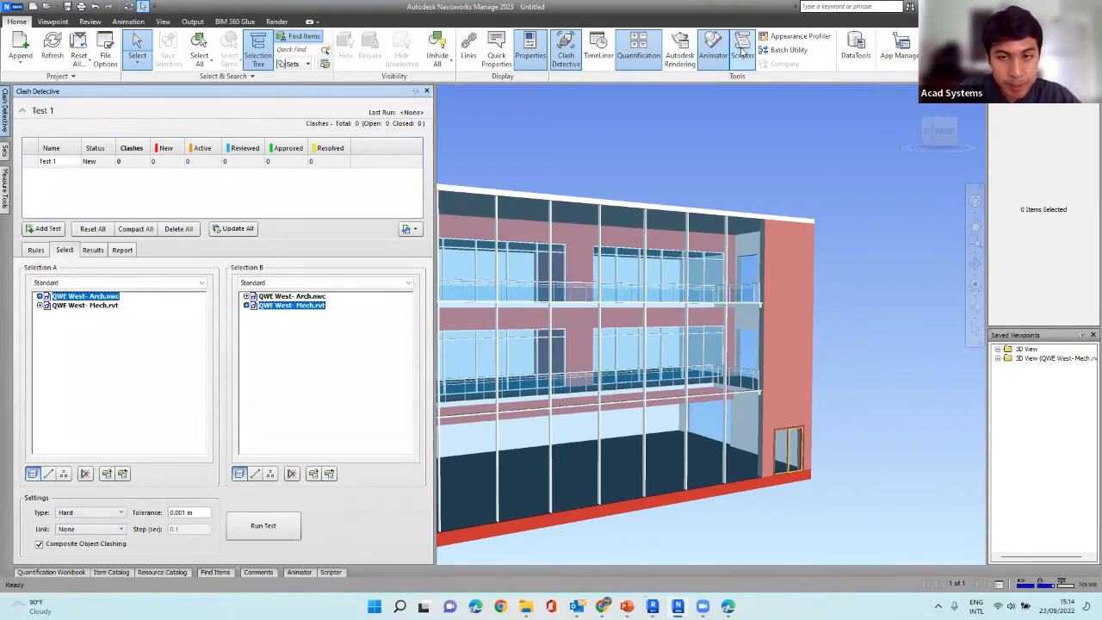
left_click(101, 536)
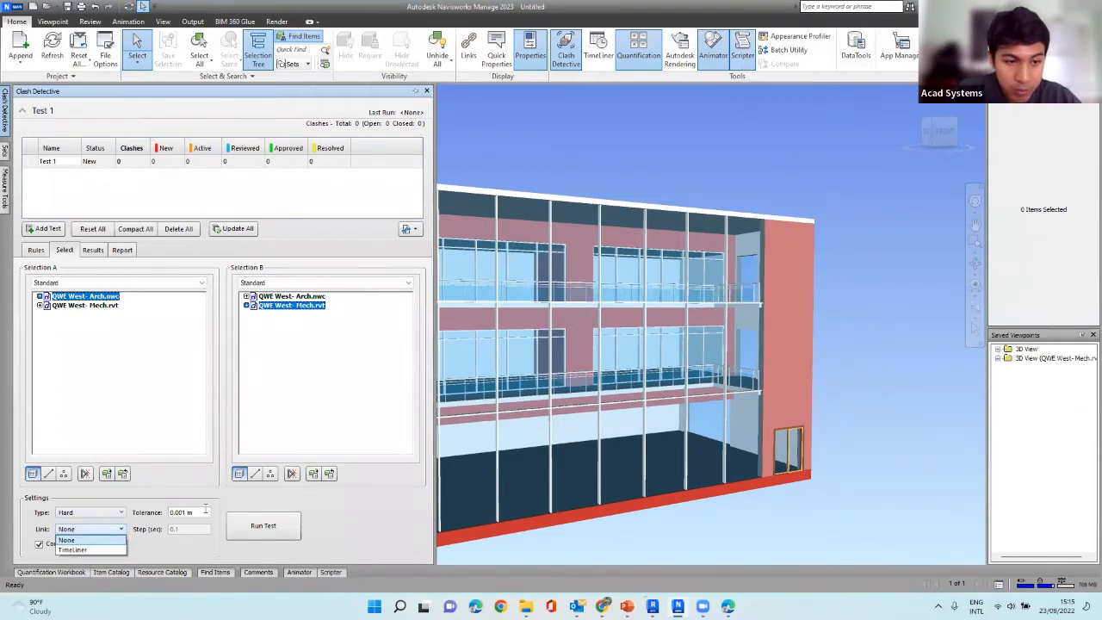
left_click(206, 512)
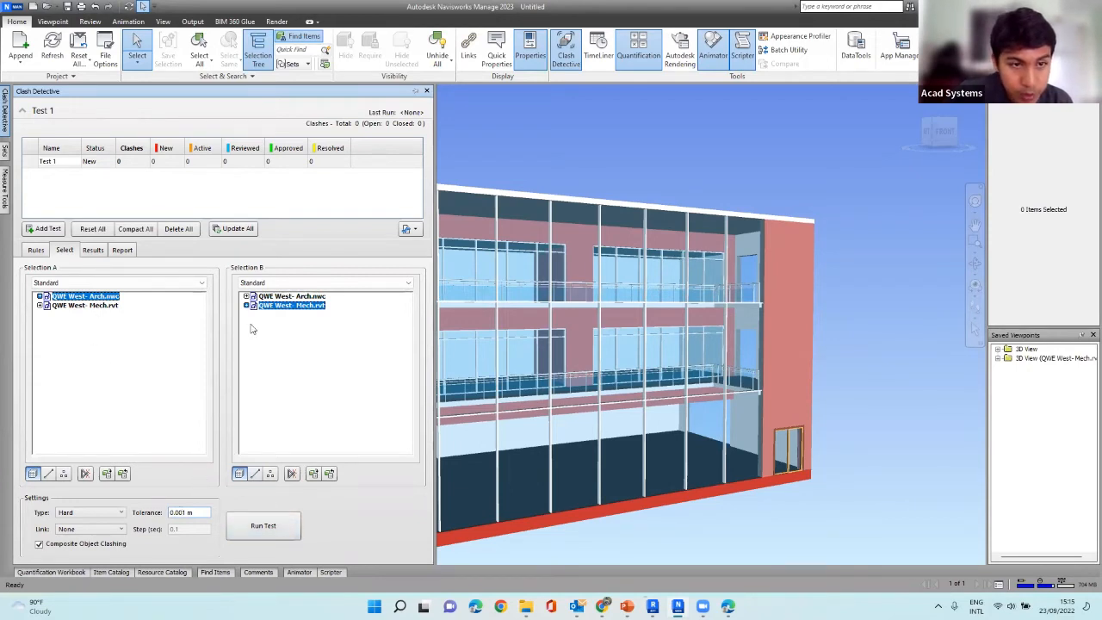
Set the clash rules to ignore clashes between items in same file.
left_click(46, 252)
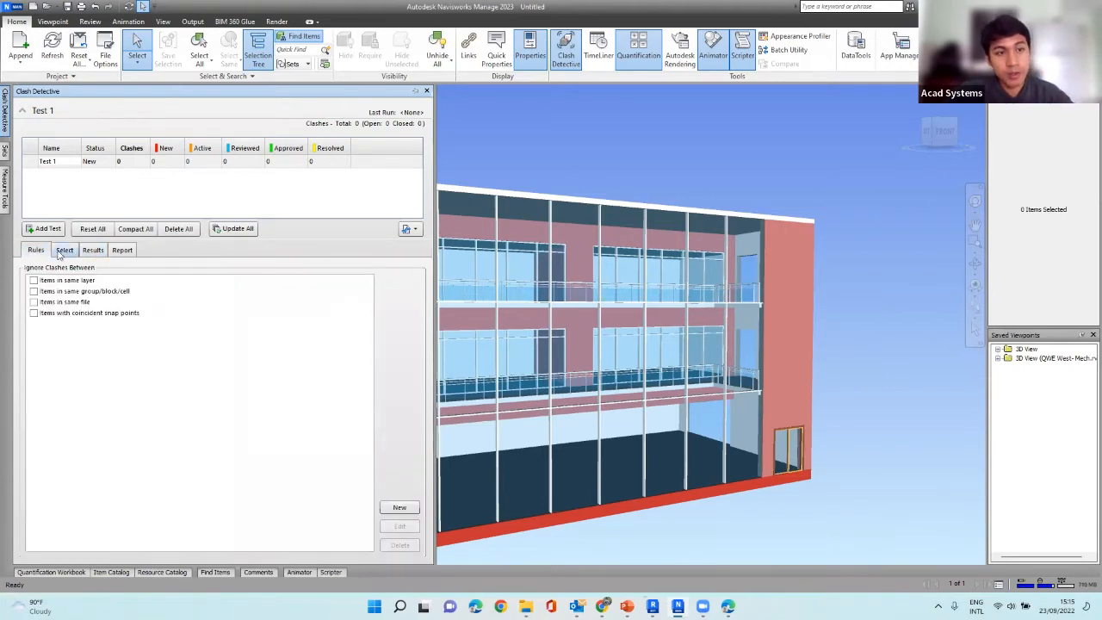
left_click(58, 251)
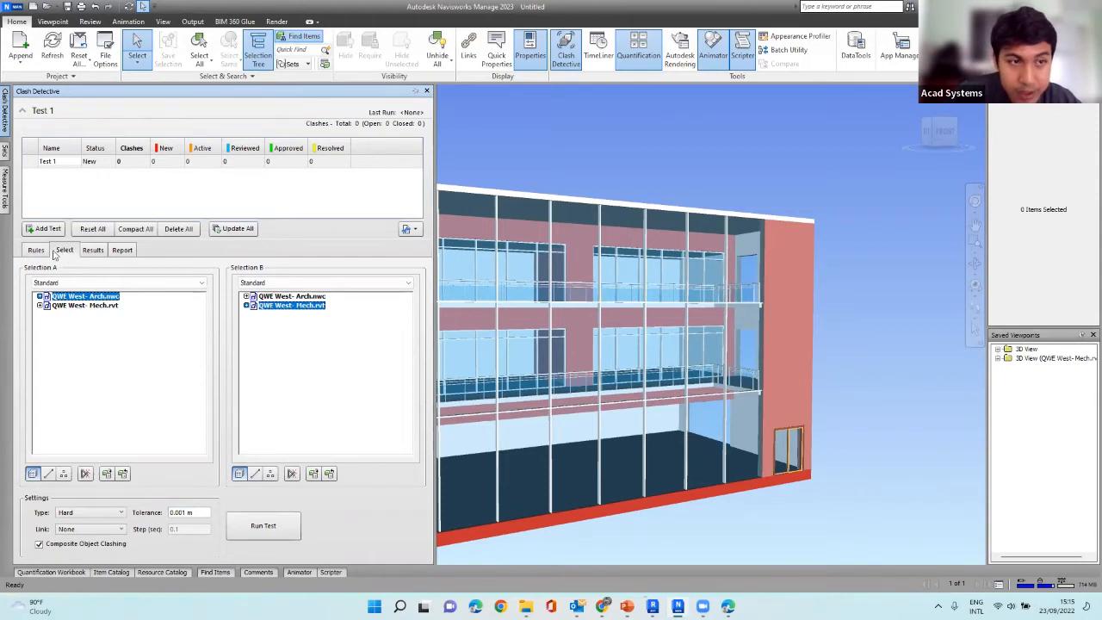
left_click(36, 251)
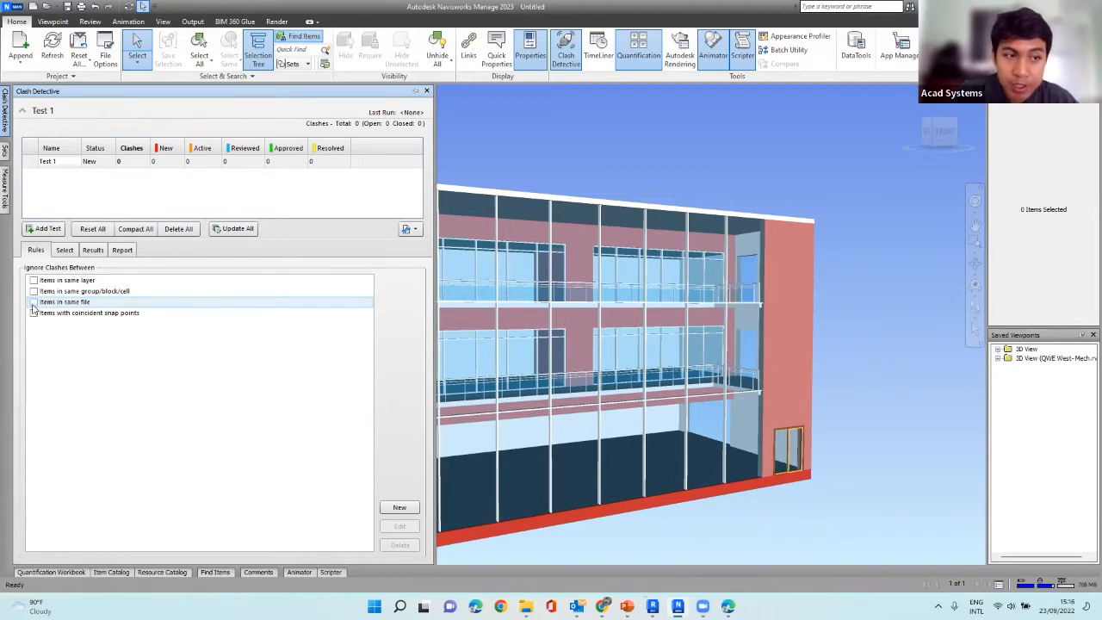
left_click(33, 304)
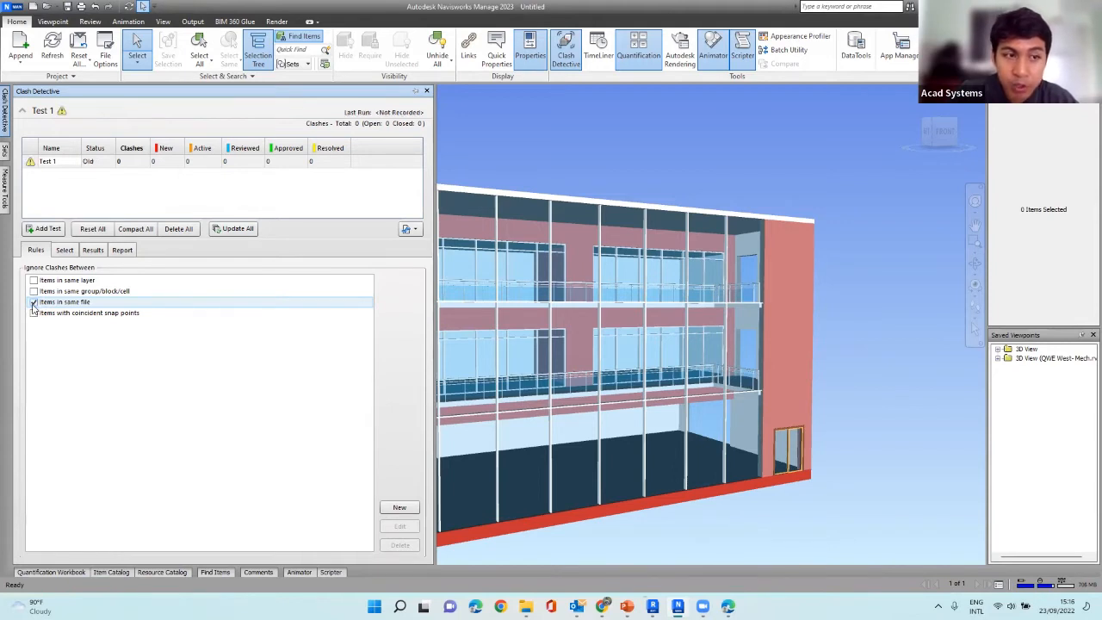
Recheck the test's selections and rules, and run Test 1 between QWE West- Arch.nwc and QWE West- Mech.rvt.
left_click(64, 250)
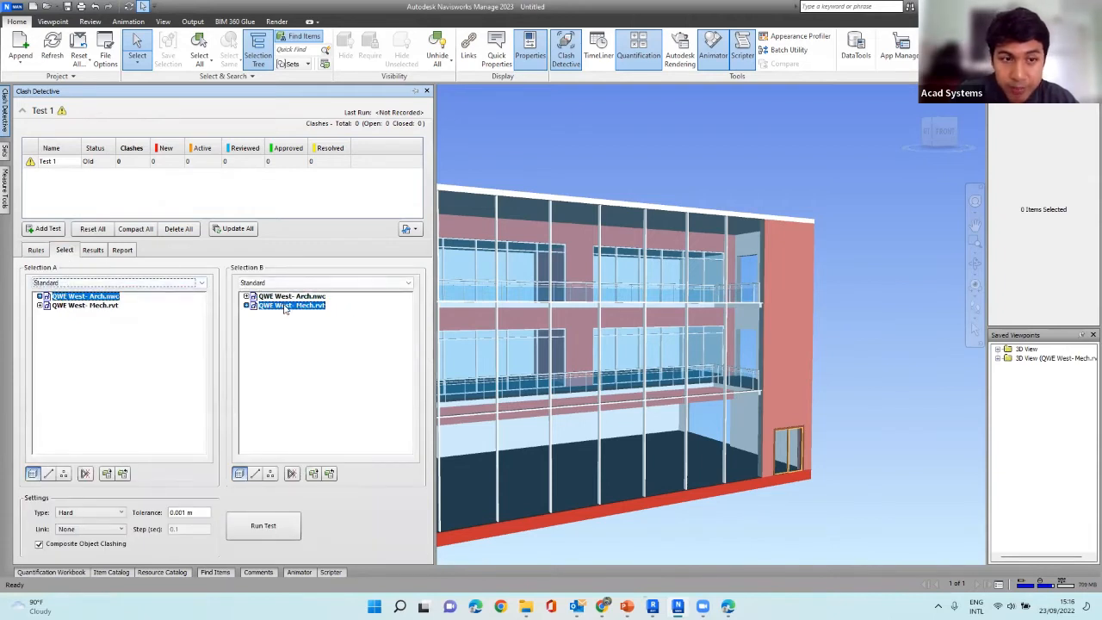
left_click(37, 249)
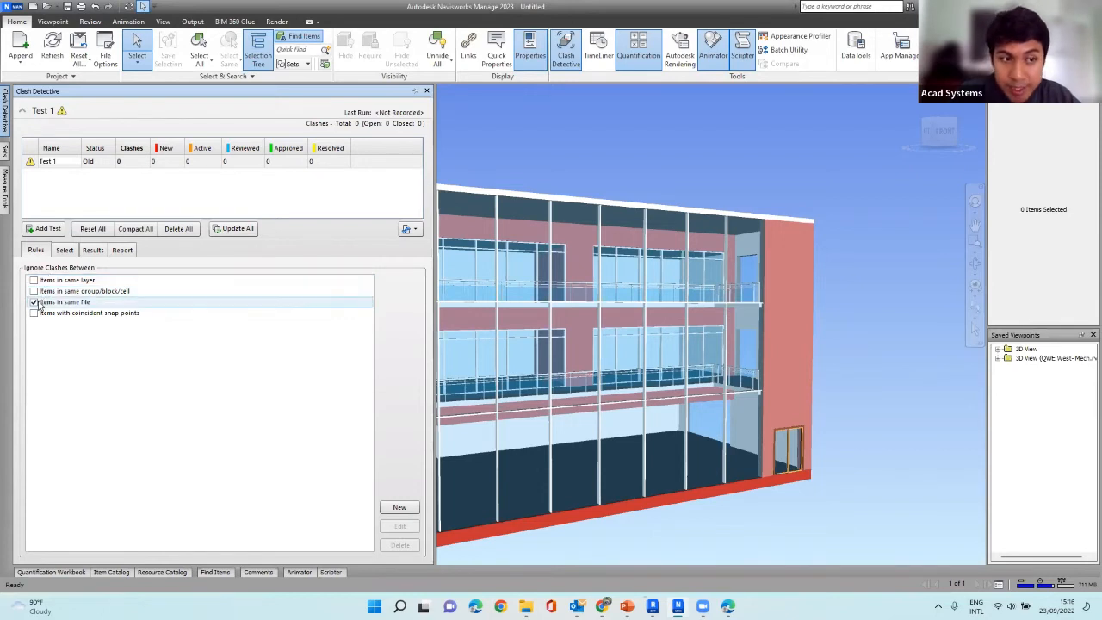
left_click(69, 251)
left_click(90, 251)
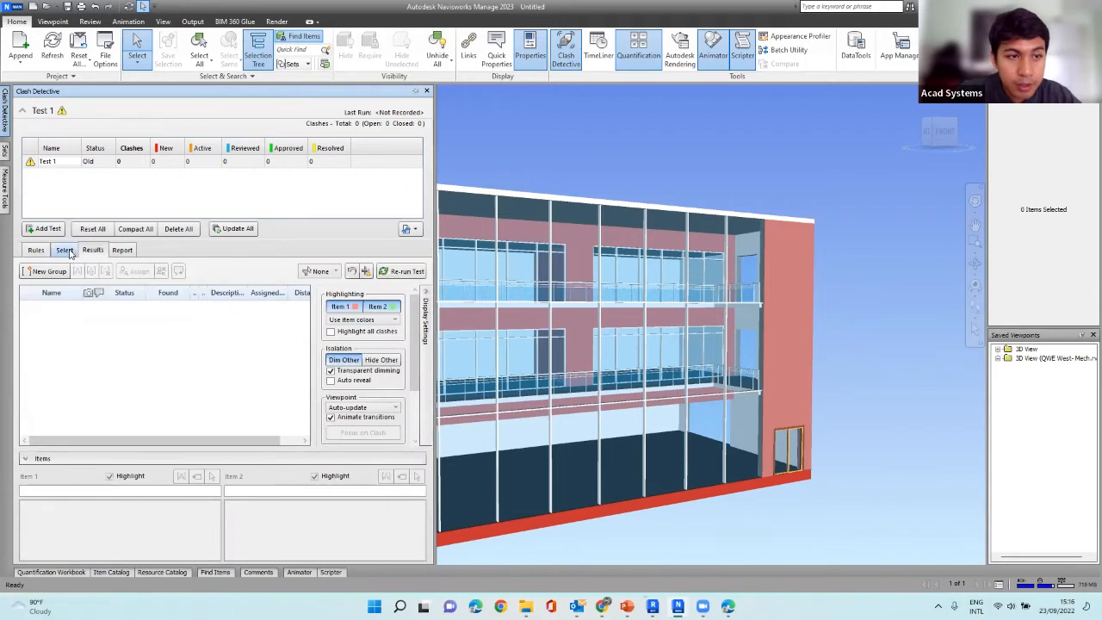
left_click(67, 255)
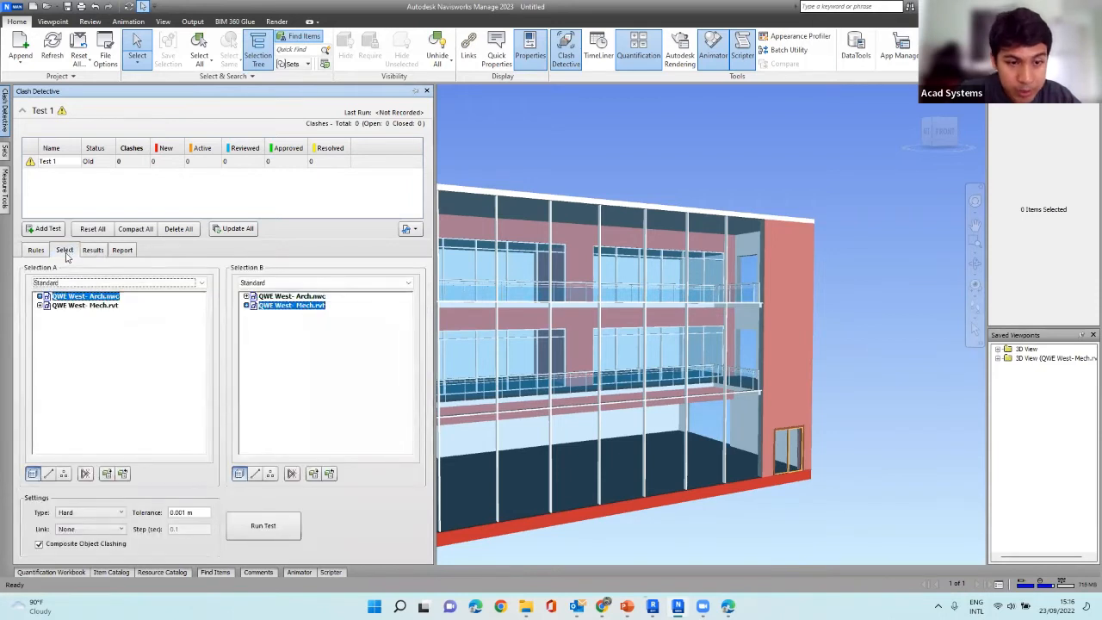
left_click(249, 521)
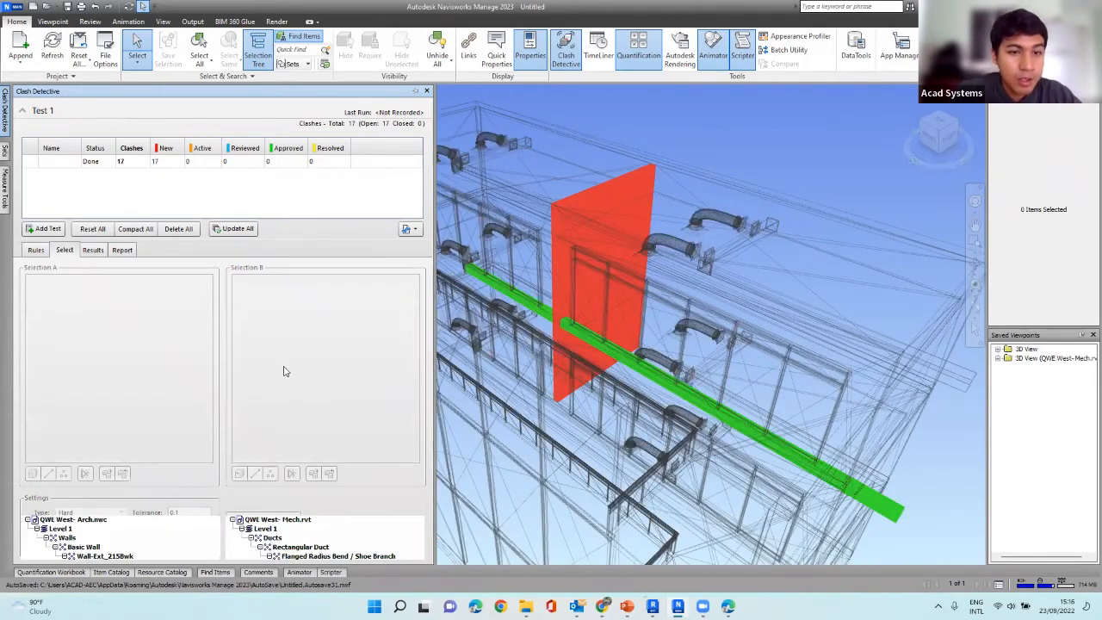
Look through the list of clash results and inspect Clash2 and Clash3 in the model.
scroll(267, 361, "down", 2)
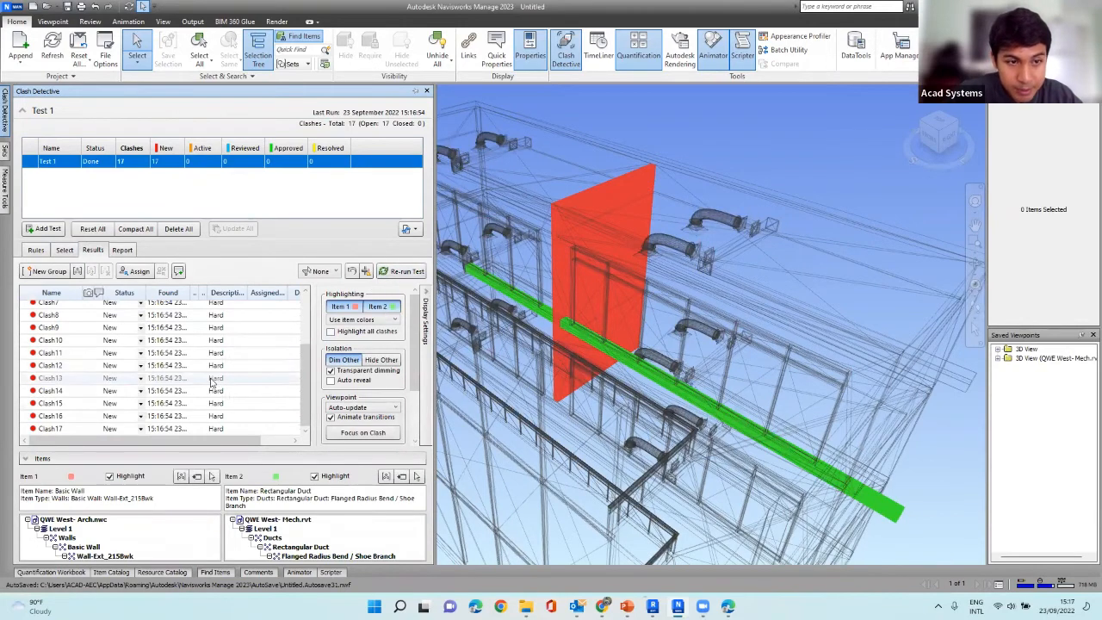
scroll(212, 382, "up", 2)
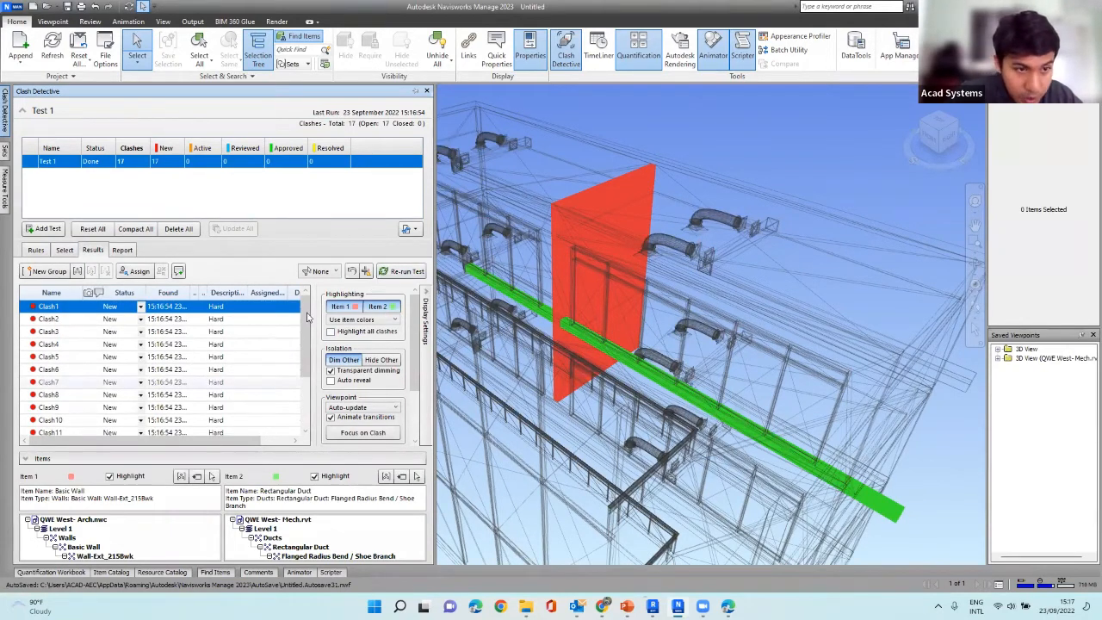
scroll(198, 340, "down", 2)
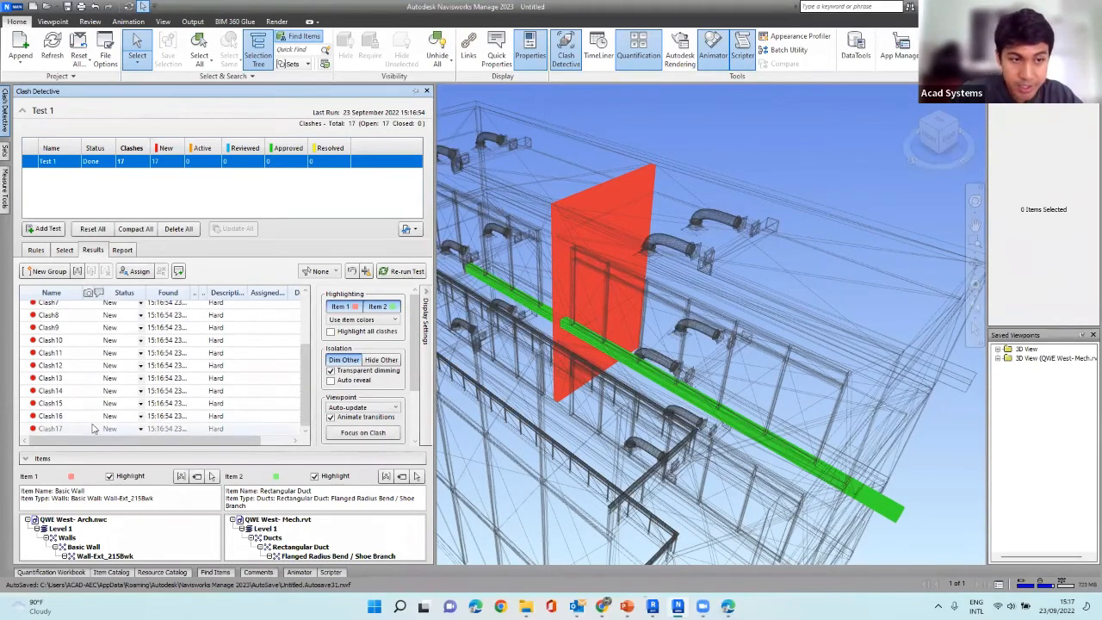
scroll(86, 426, "up", 2)
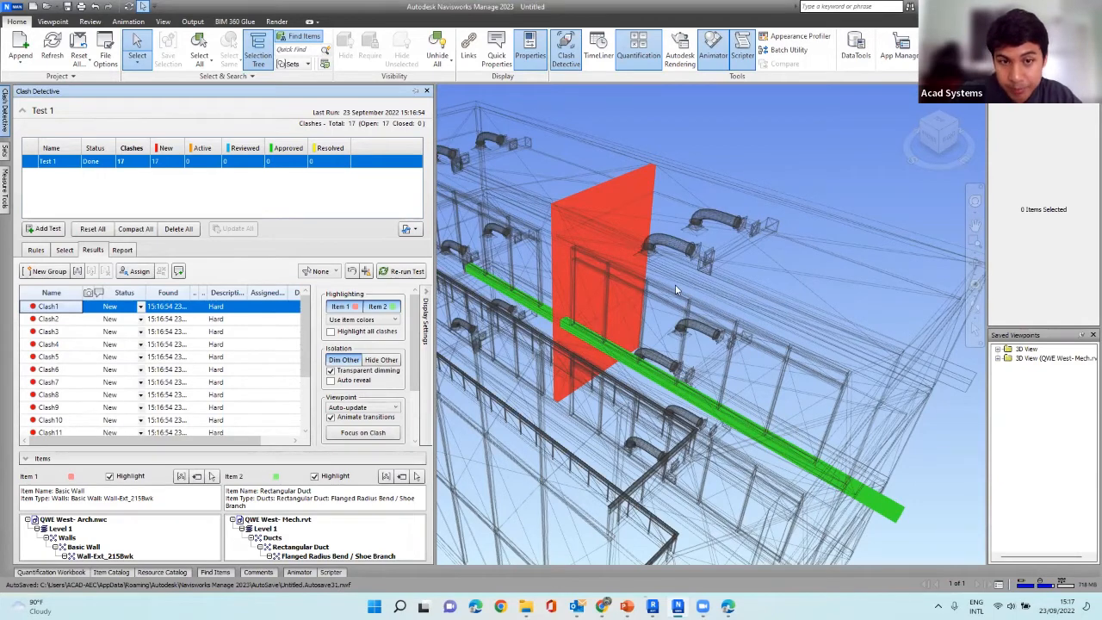
left_click(49, 319)
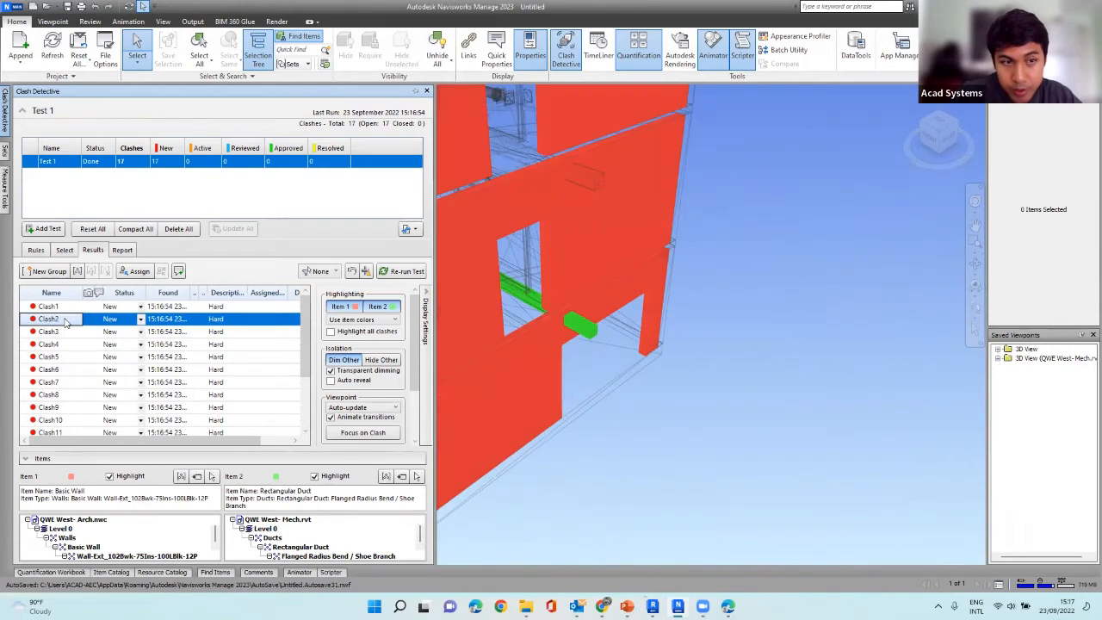
left_click(68, 334)
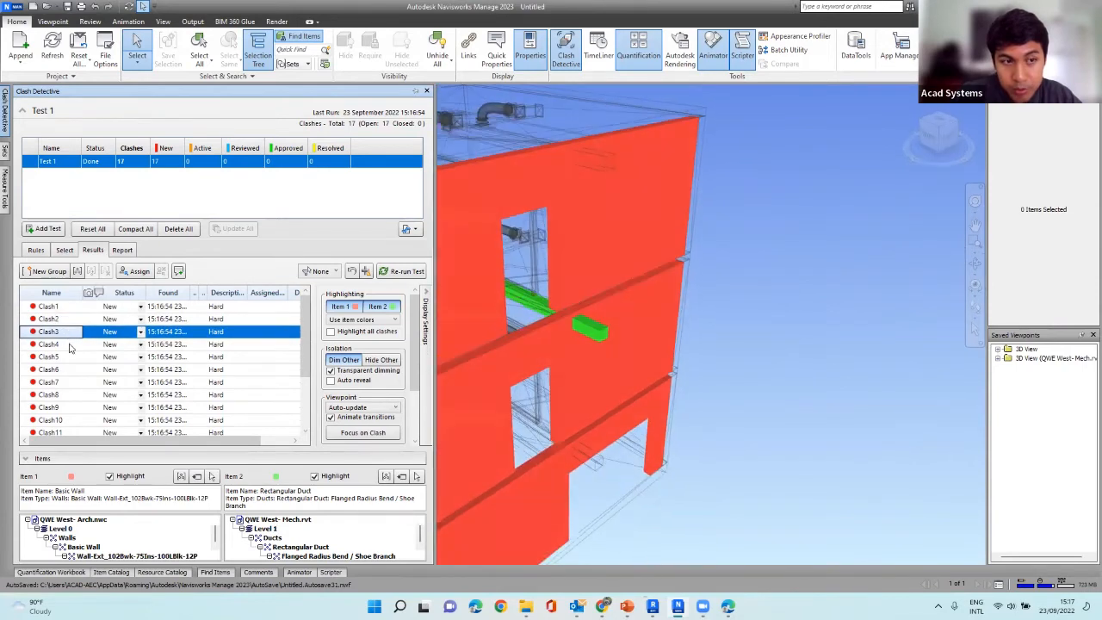
Inspect Clash4 and Clash5 in the model, toggling the highlighting of Item 1 and Item 2 off and back on for Clash5.
left_click(71, 344)
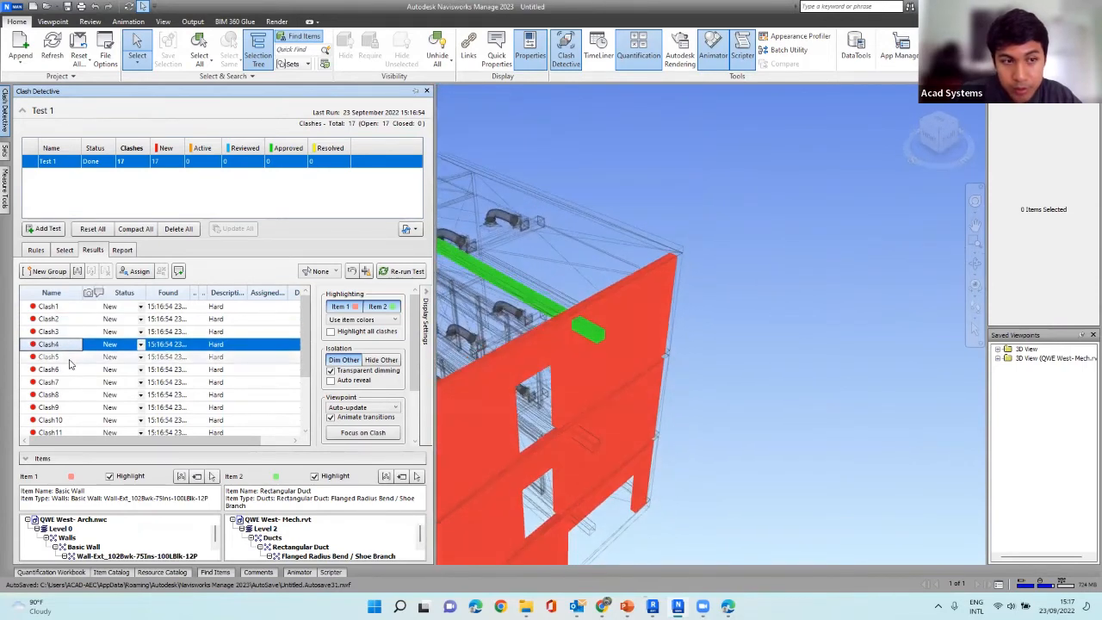
left_click(70, 357)
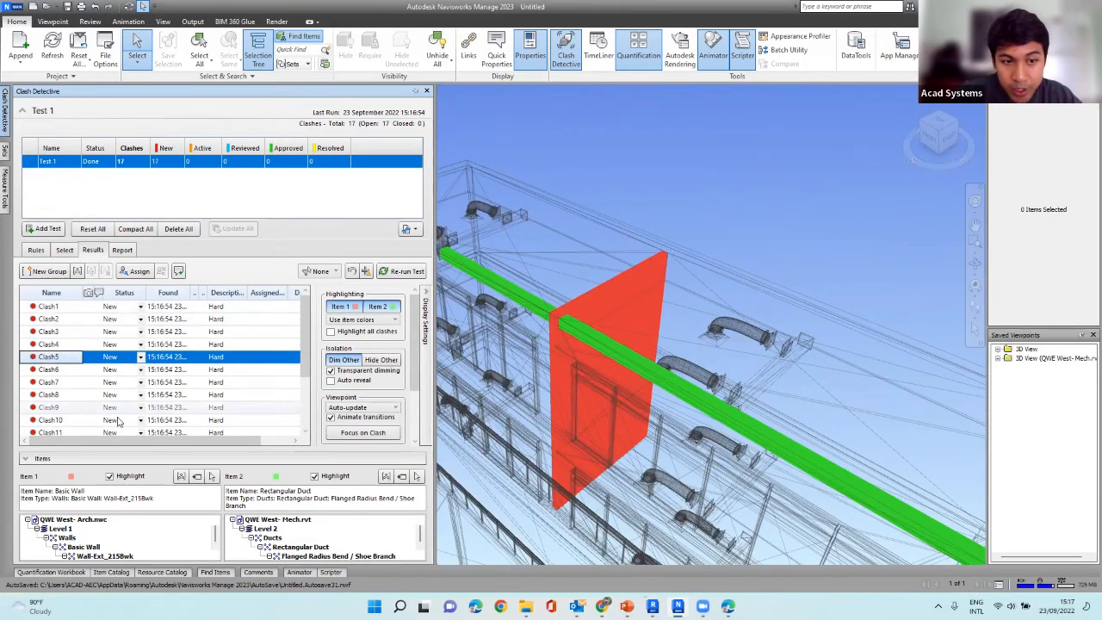
left_click(349, 309)
left_click(349, 309)
left_click(375, 312)
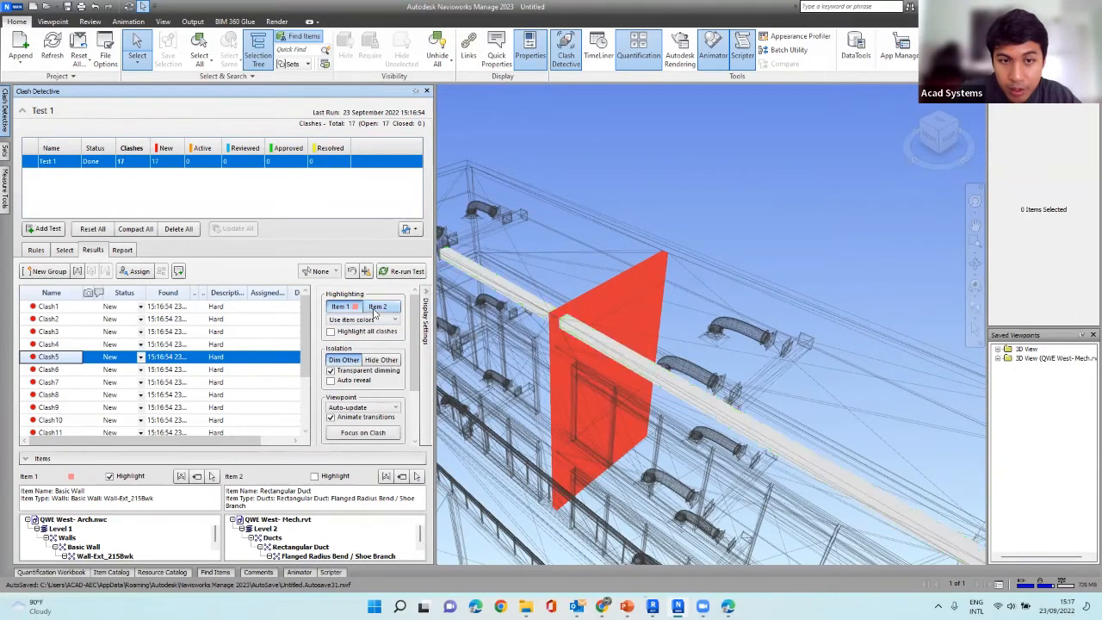
left_click(375, 310)
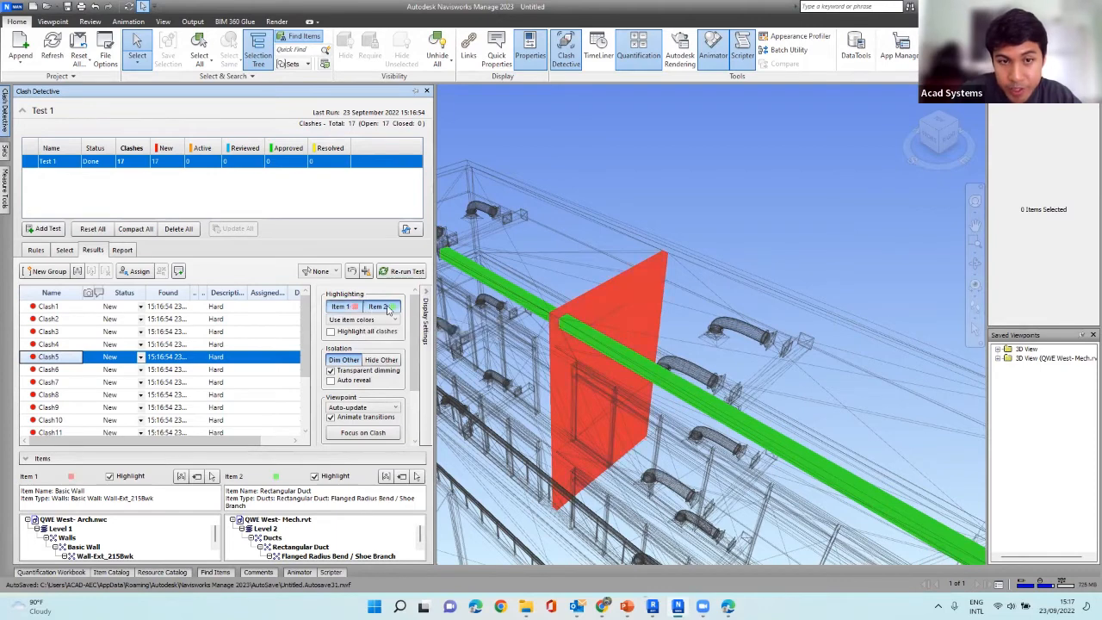
Try highlighting the clashing items with the status color, and return to item colors.
left_click(357, 320)
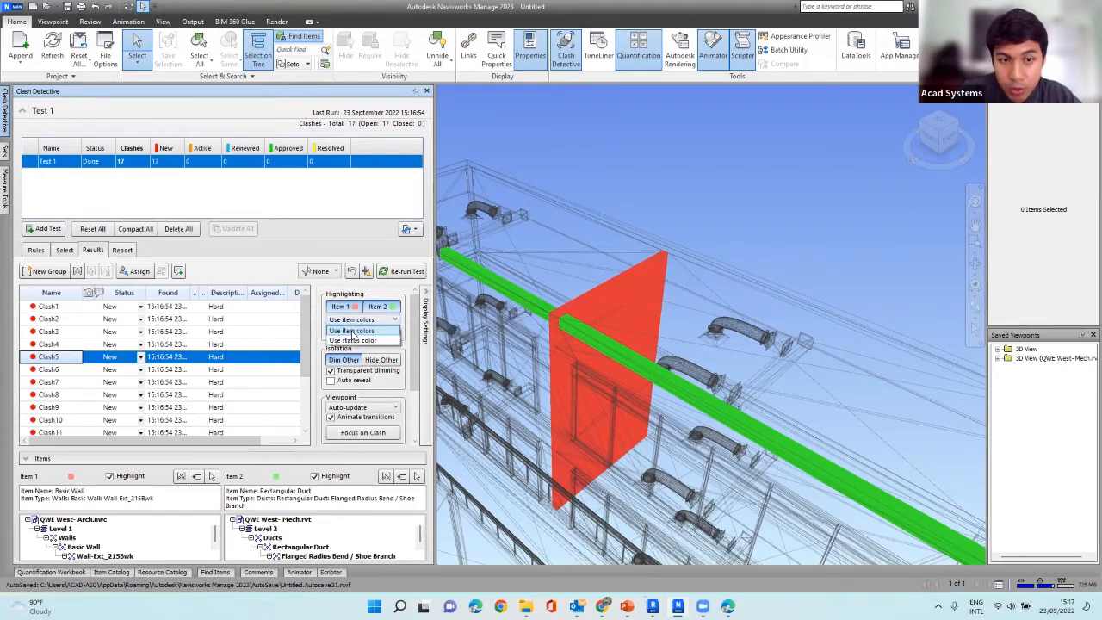
left_click(354, 341)
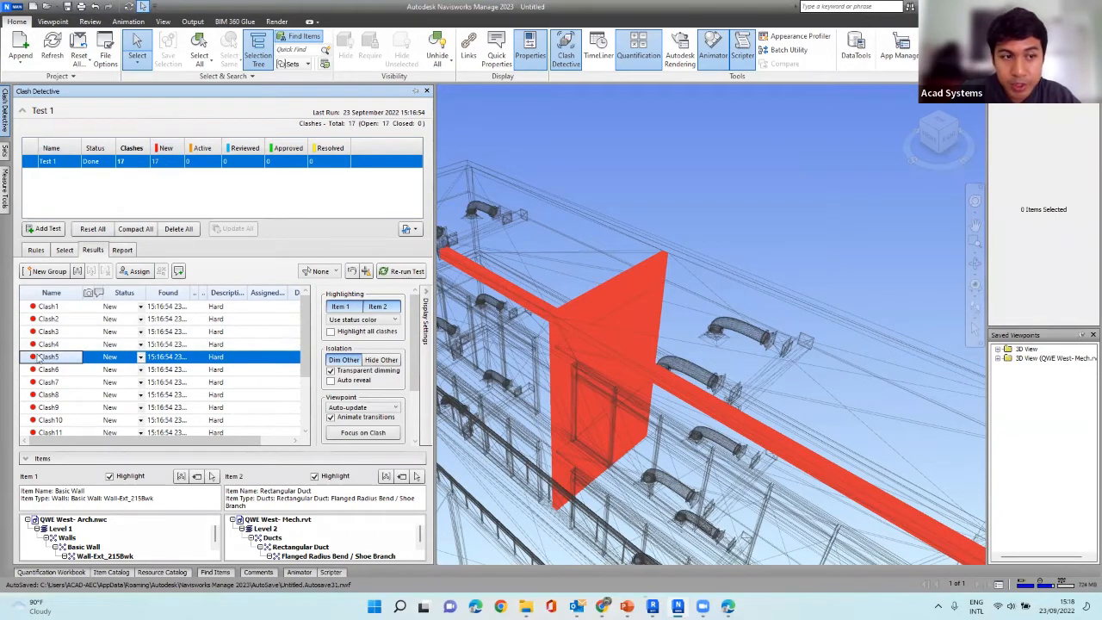
left_click(353, 321)
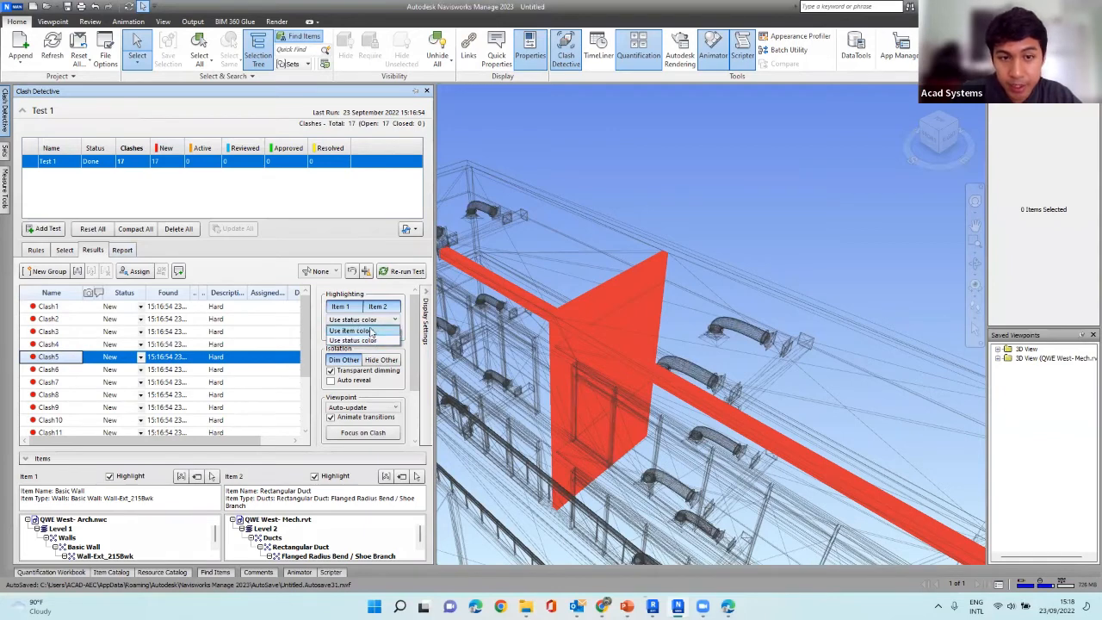
left_click(371, 332)
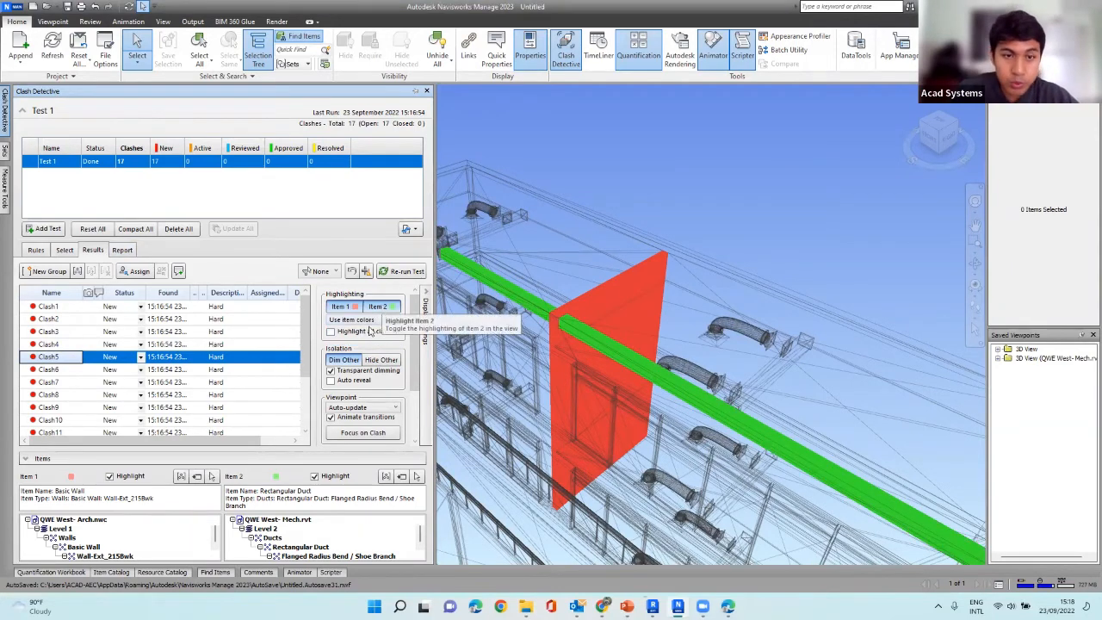
Preview highlighting all clashes and hiding the other items, and return to the single clash with the other items dimmed.
left_click(332, 333)
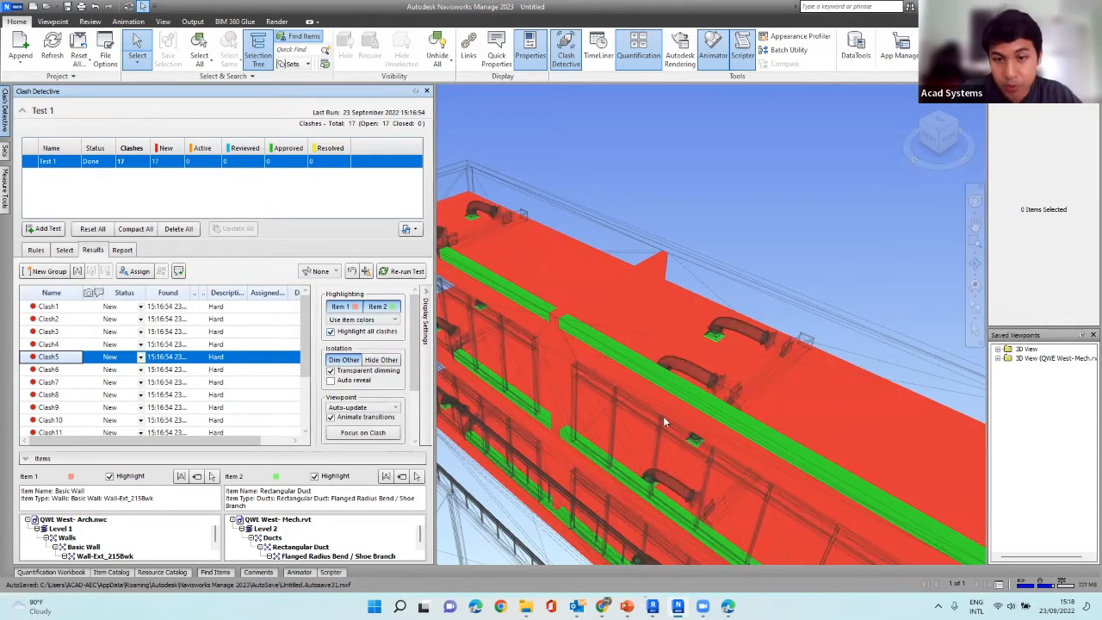
middle_click_drag(664, 418, 623, 376, "shift")
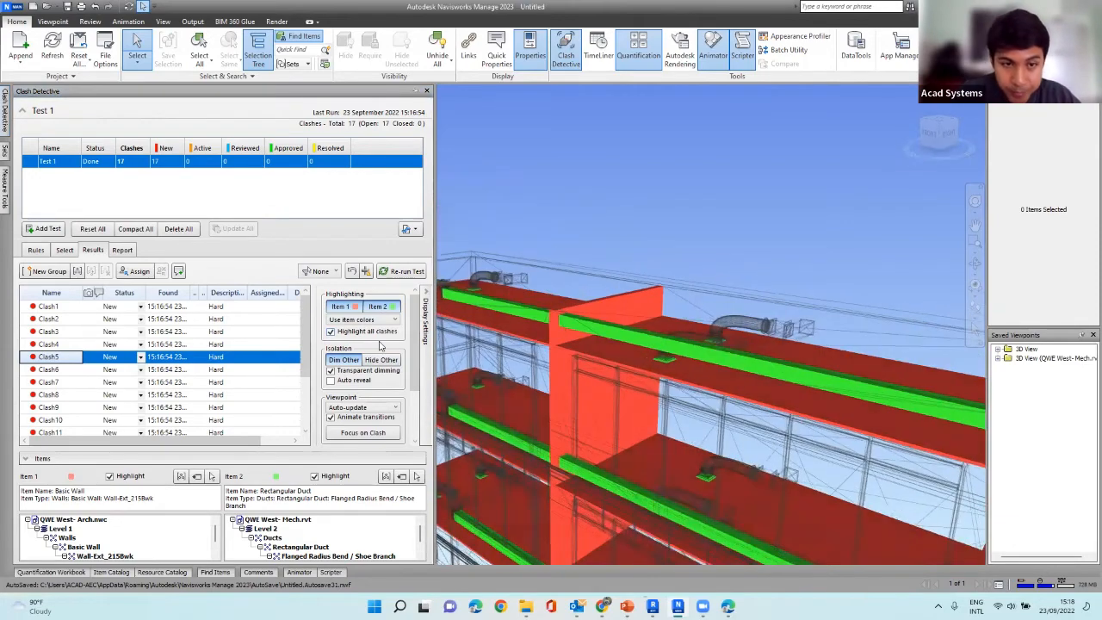
left_click(330, 332)
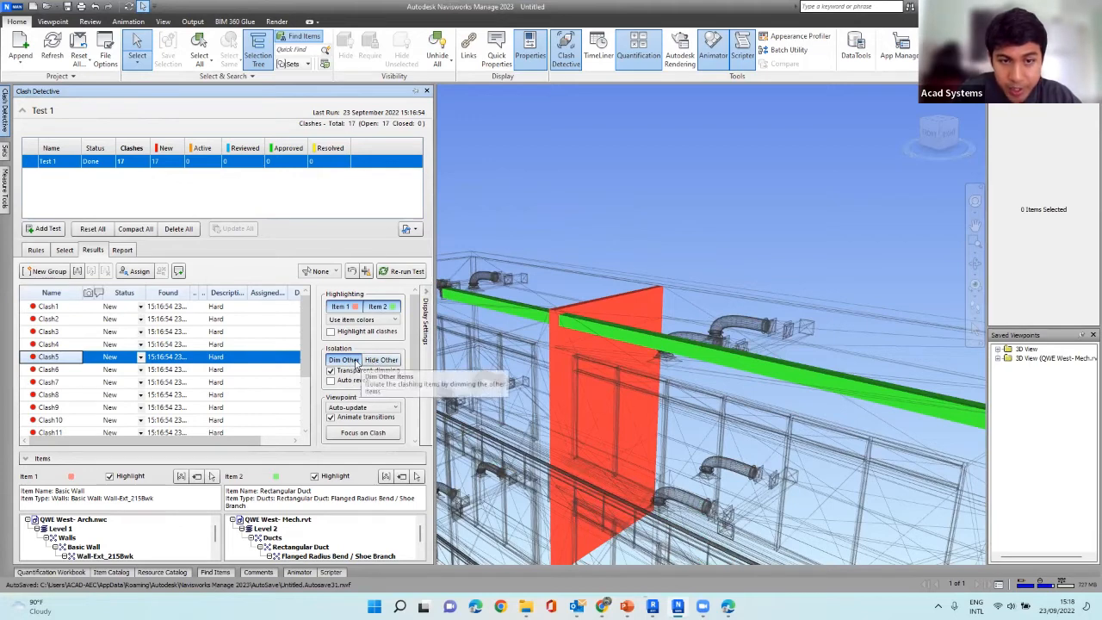
left_click(378, 360)
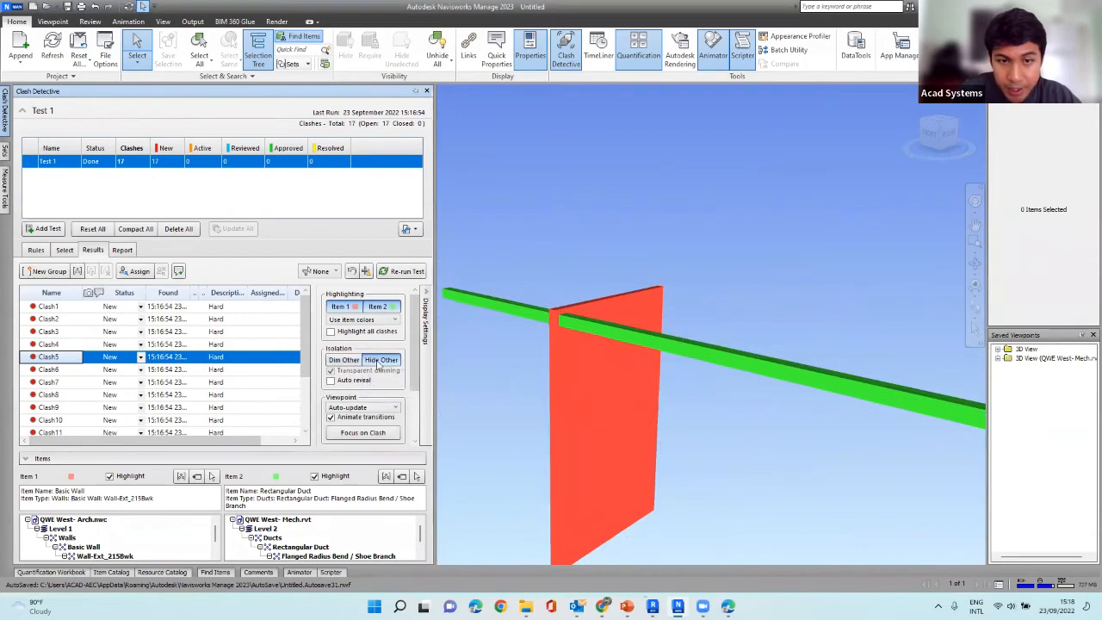
left_click(357, 361)
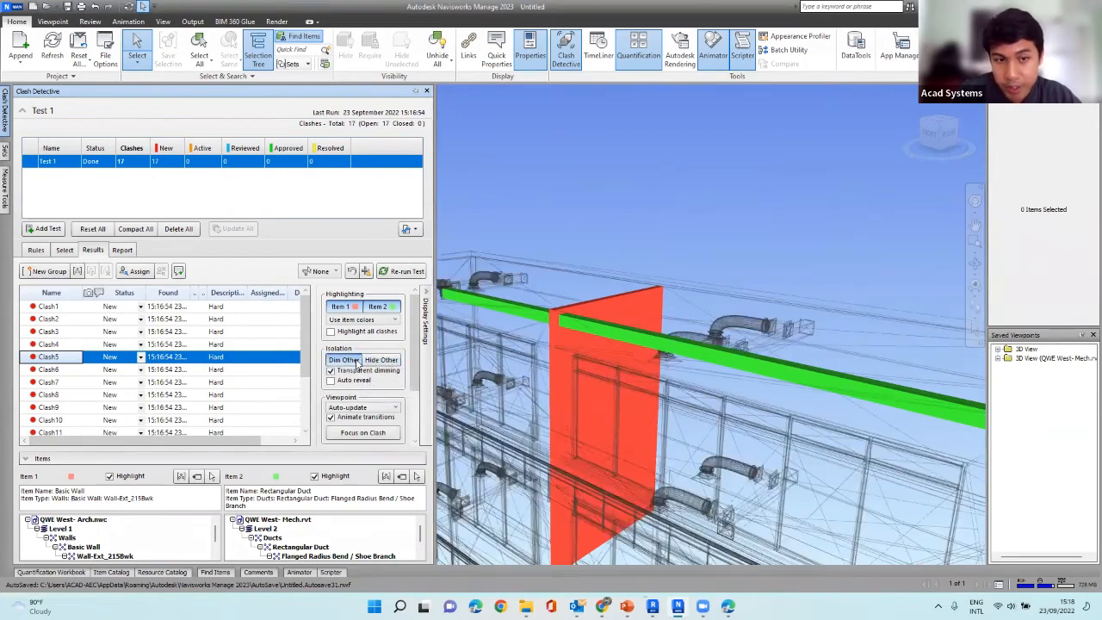
Check Clash4, Clash6 and Clash7, trying the viewpoint without animated transitions before turning them back on.
scroll(374, 386, "down", 1)
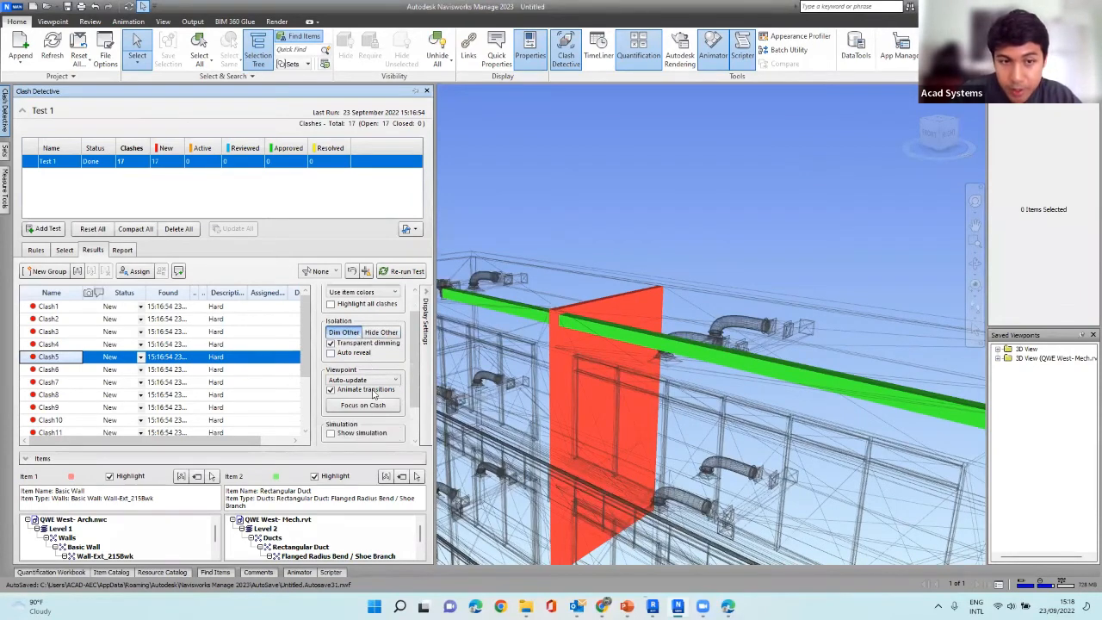
scroll(378, 370, "down", 1)
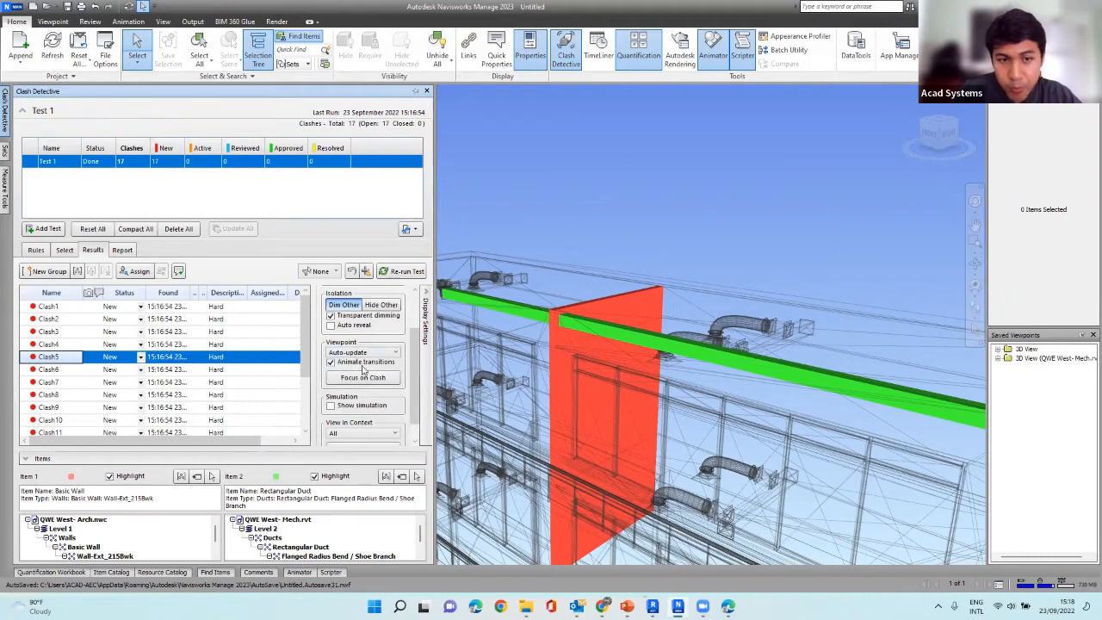
scroll(365, 370, "down", 1)
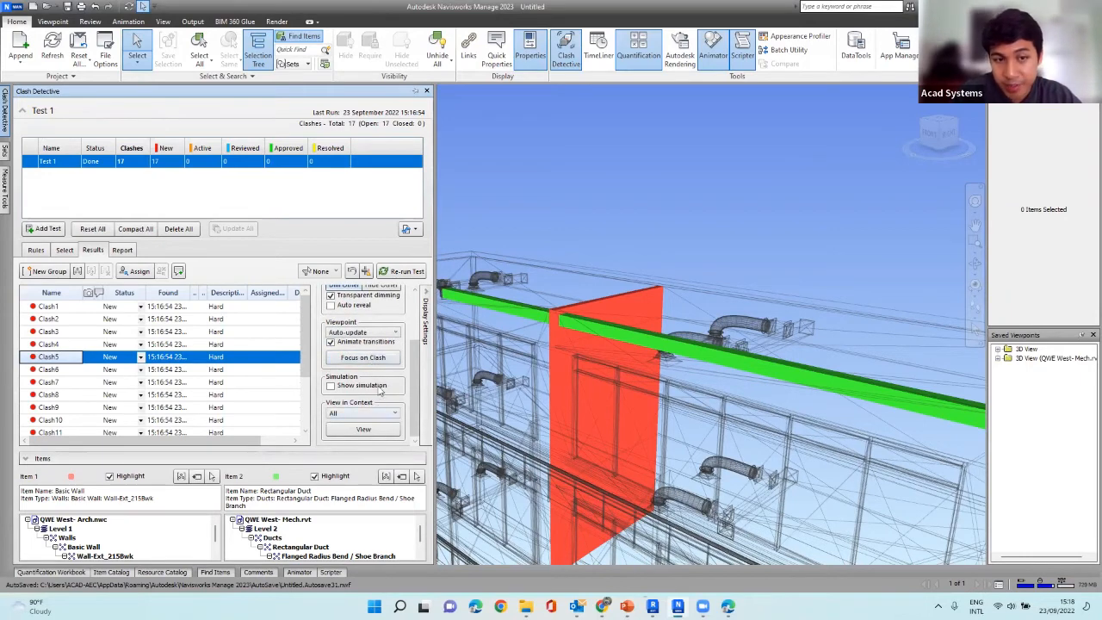
scroll(372, 382, "up", 1)
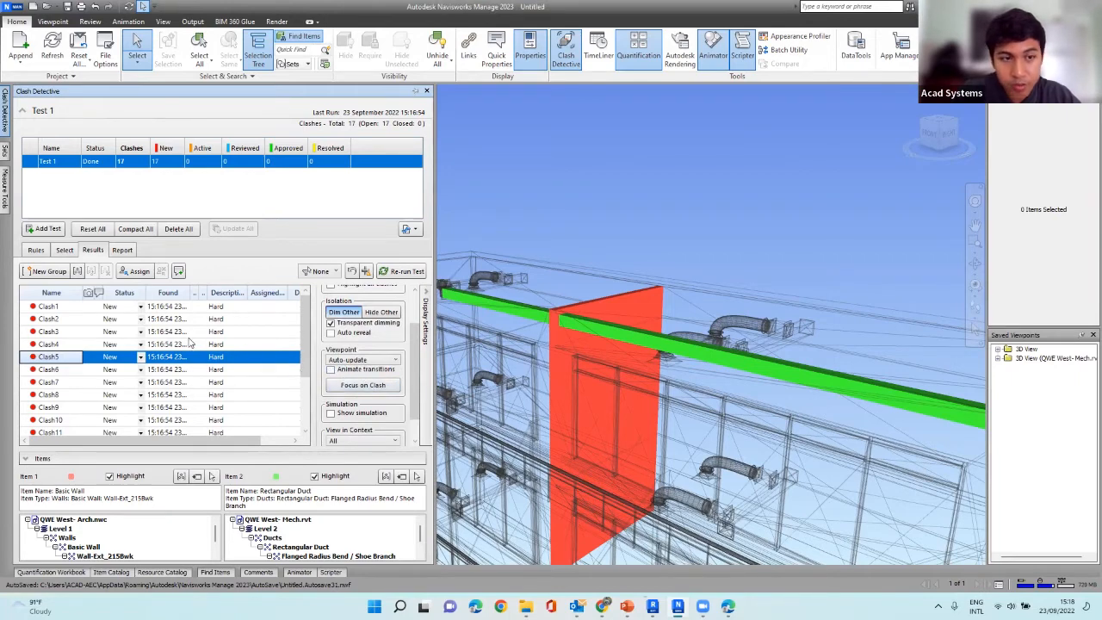
left_click(77, 344)
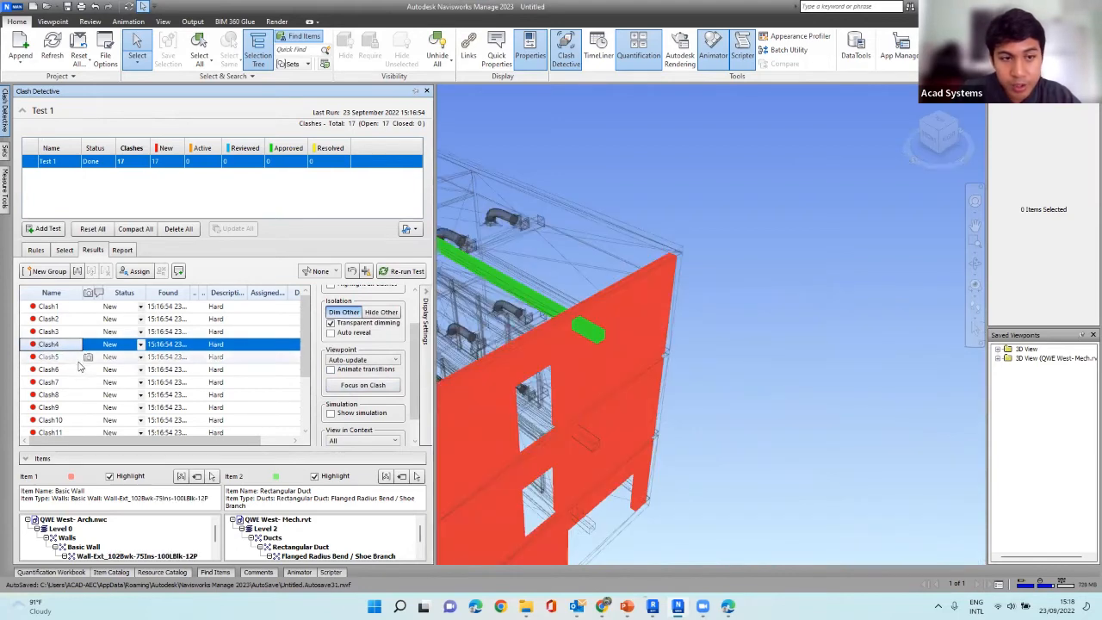
left_click(79, 369)
left_click(76, 387)
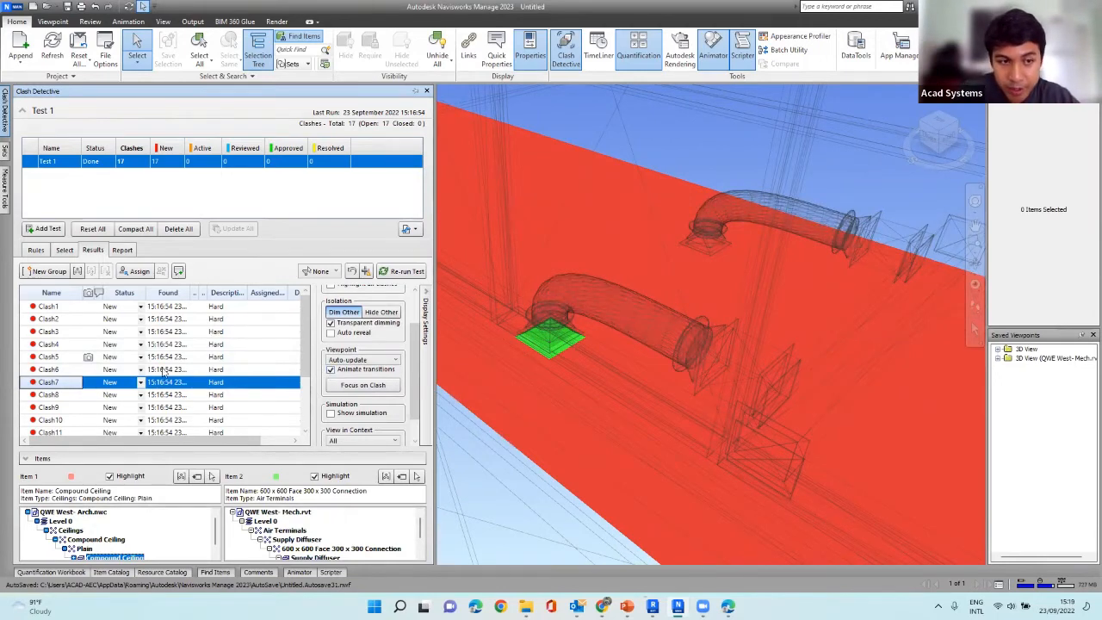
Inspect Clash6 in the model and look through the rest of the clash results.
left_click(49, 369)
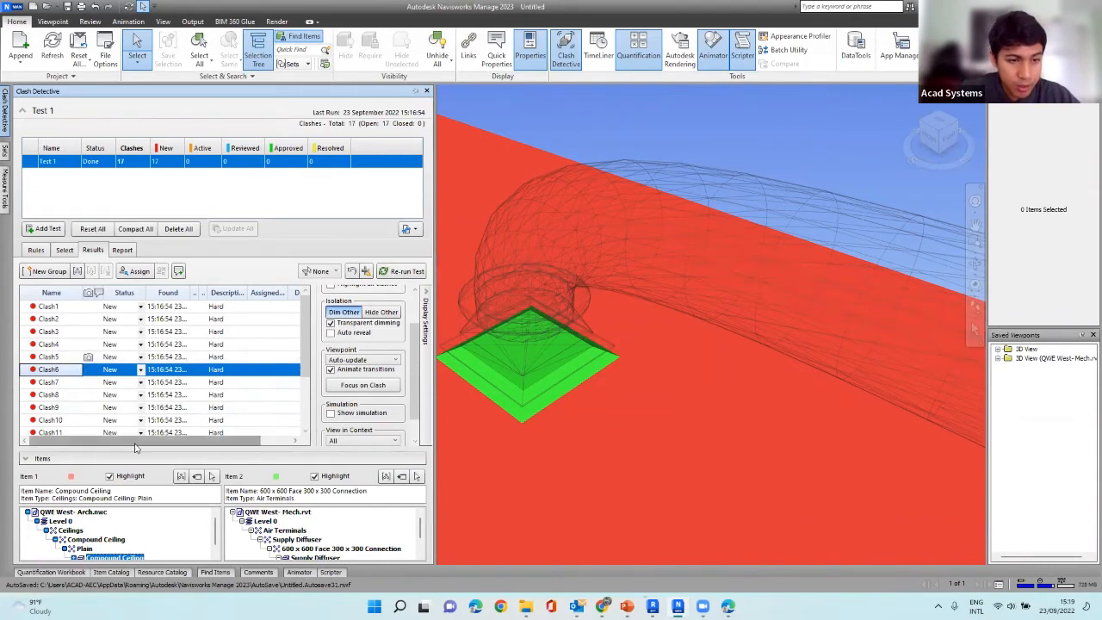
scroll(192, 396, "down", 2)
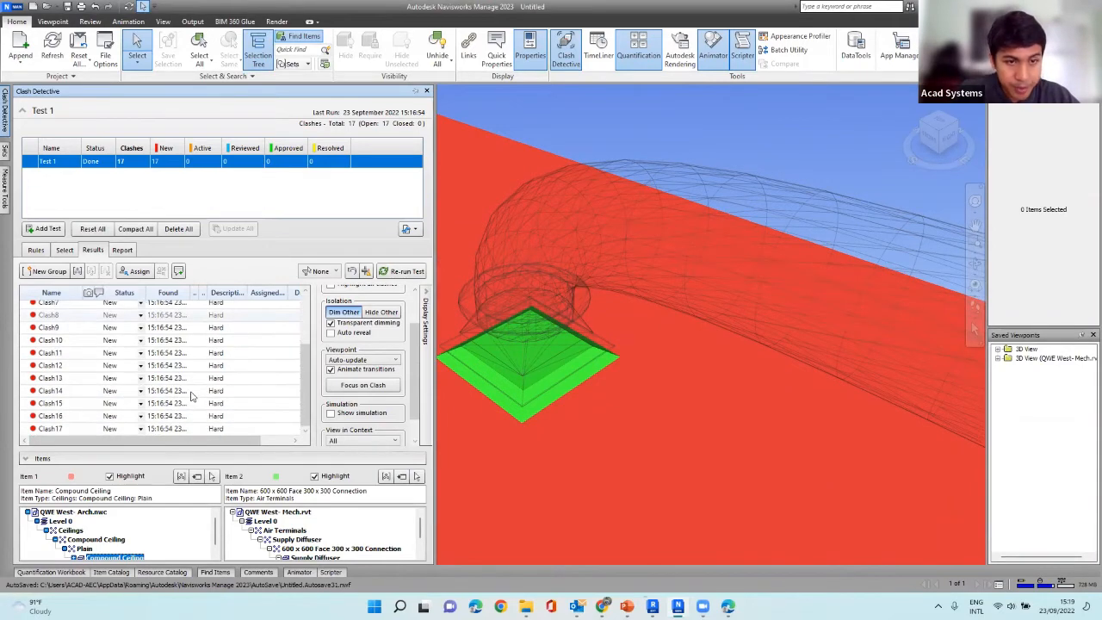
scroll(191, 397, "up", 2)
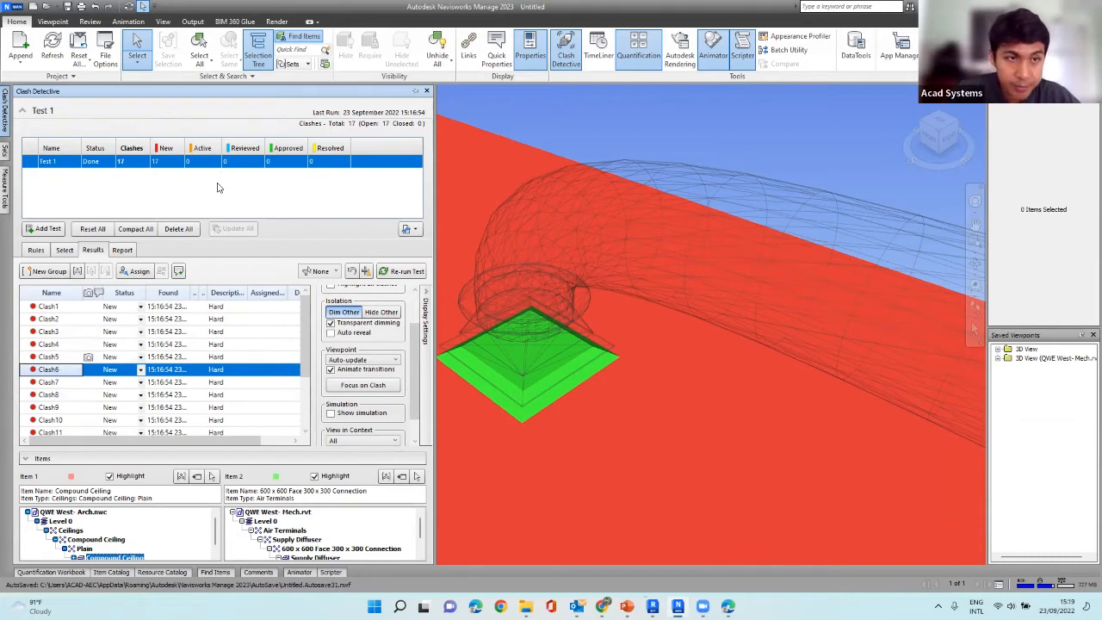
Narrow Selection A of Test 1 to the Level 1 walls of QWE West- Arch.nwc.
left_click(64, 250)
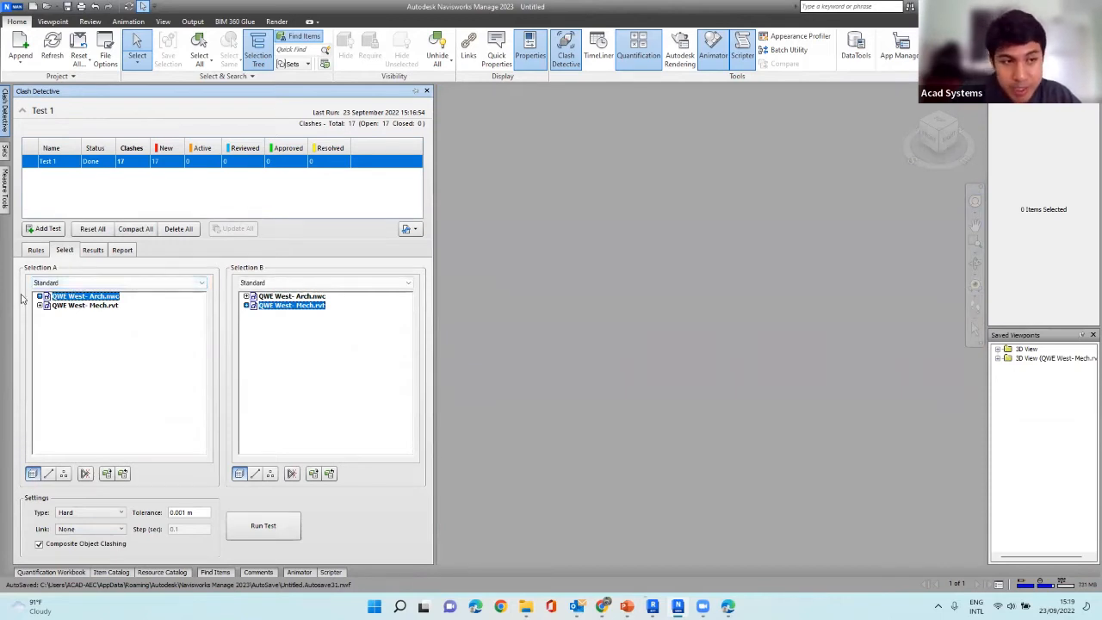
left_click(38, 296)
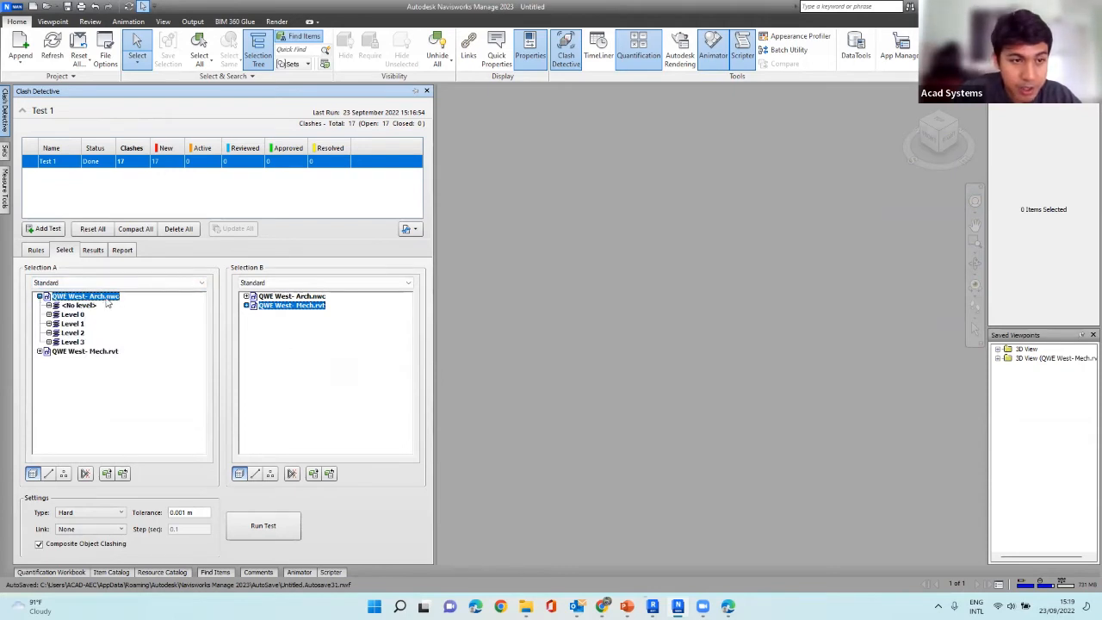
left_click(49, 315)
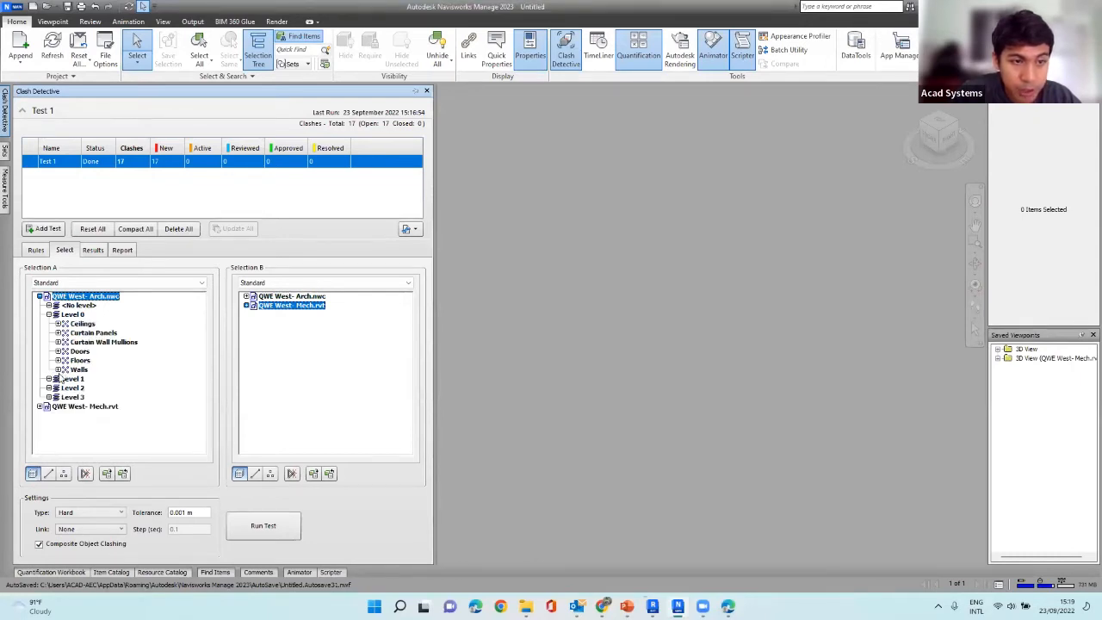
left_click(78, 369)
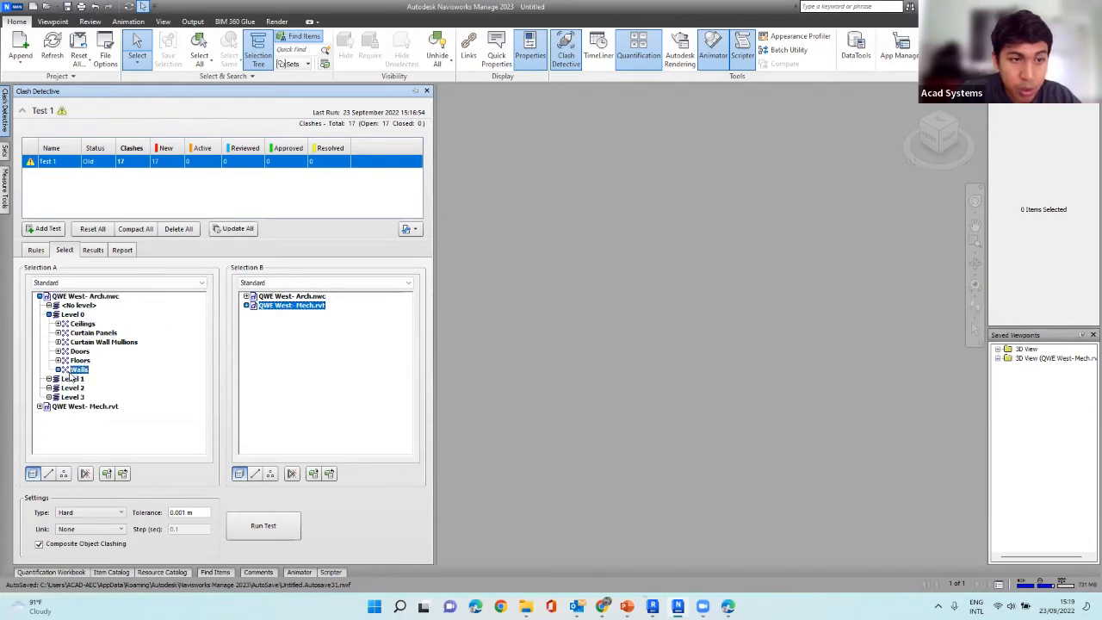
left_click(50, 379)
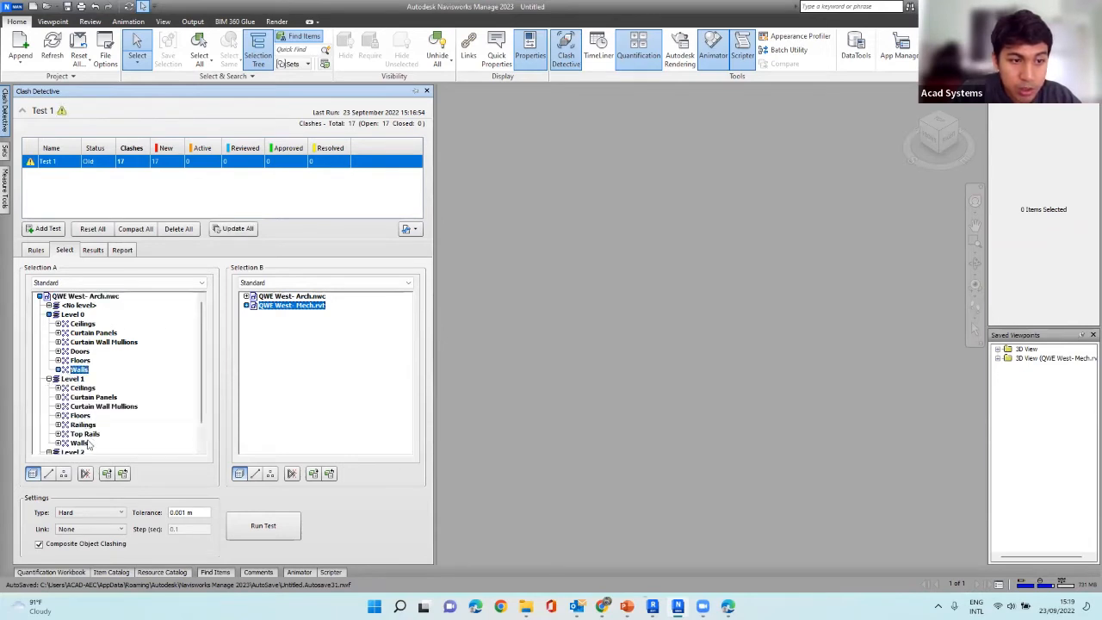
left_click(79, 443)
scroll(86, 443, "down", 1)
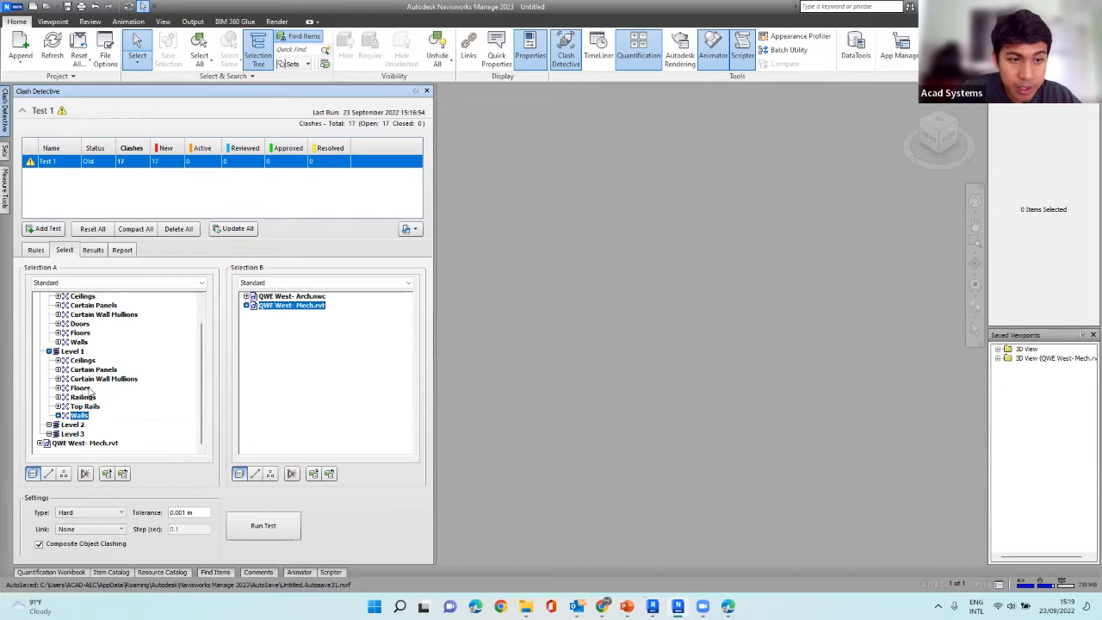
Add the Level 0 floors to Selection A, keeping the Level 1 walls selected.
left_click(49, 425)
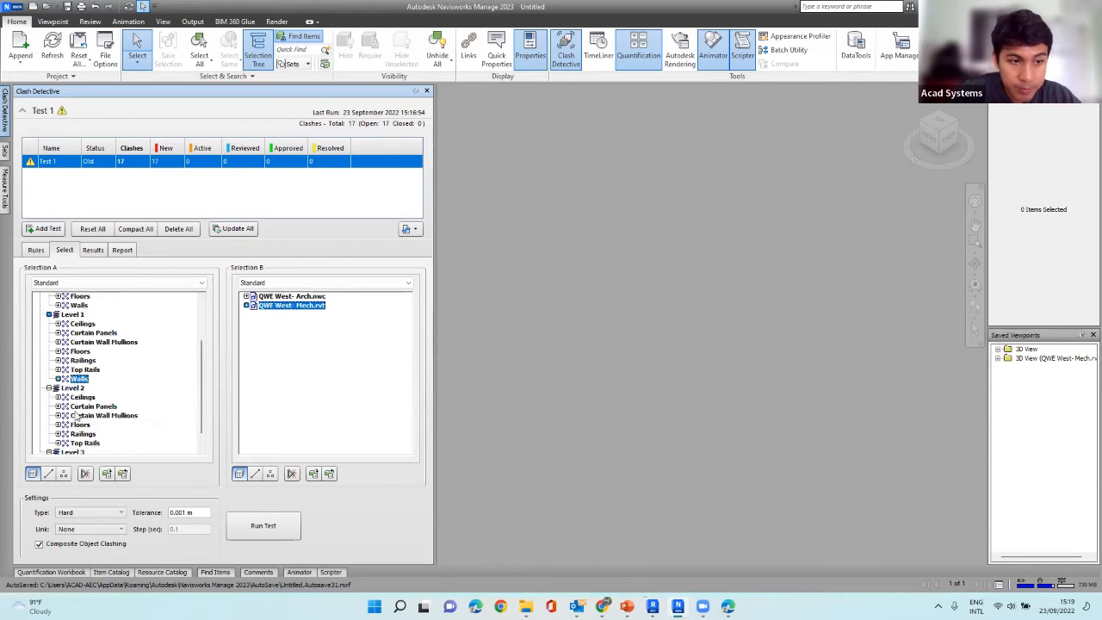
scroll(87, 389, "up", 2)
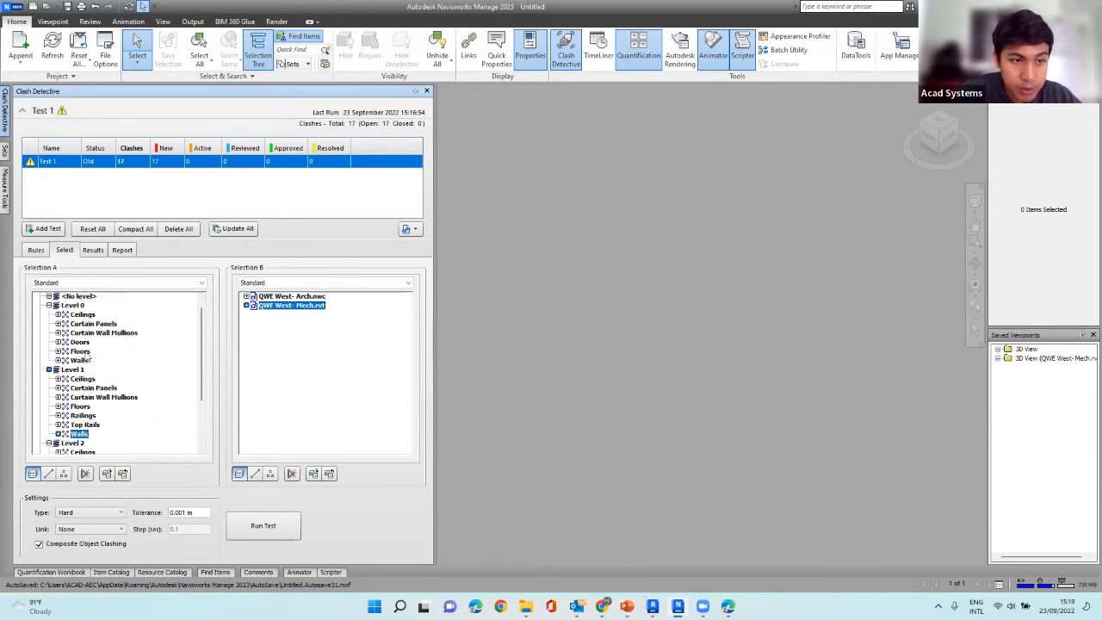
left_click(80, 351, "ctrl")
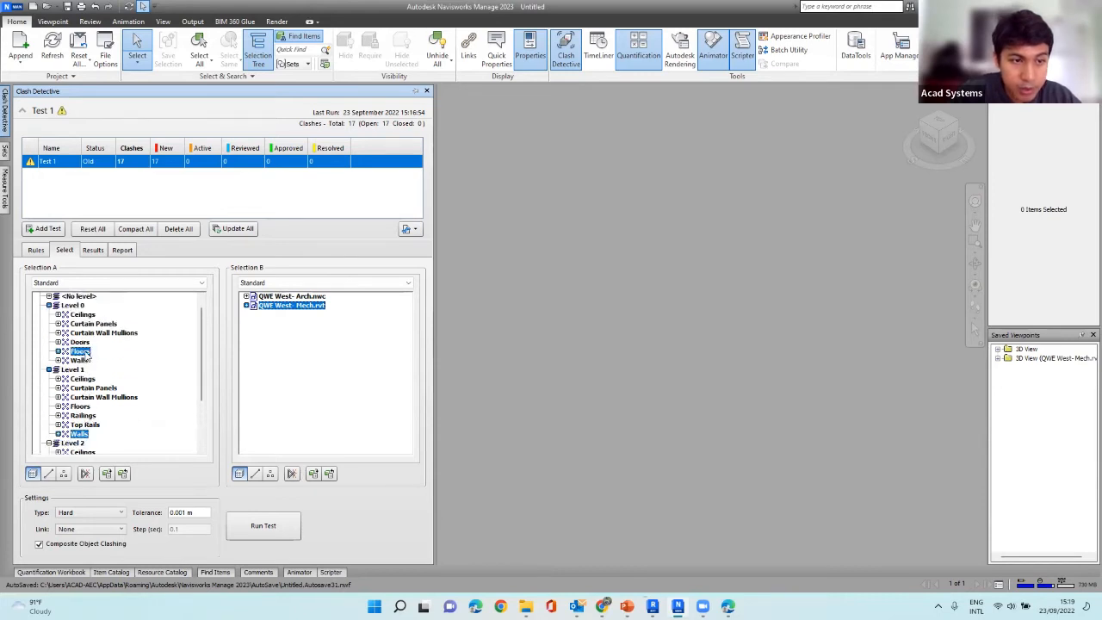
left_click(87, 437, "ctrl")
left_click(87, 436, "ctrl")
scroll(153, 349, "down", 1)
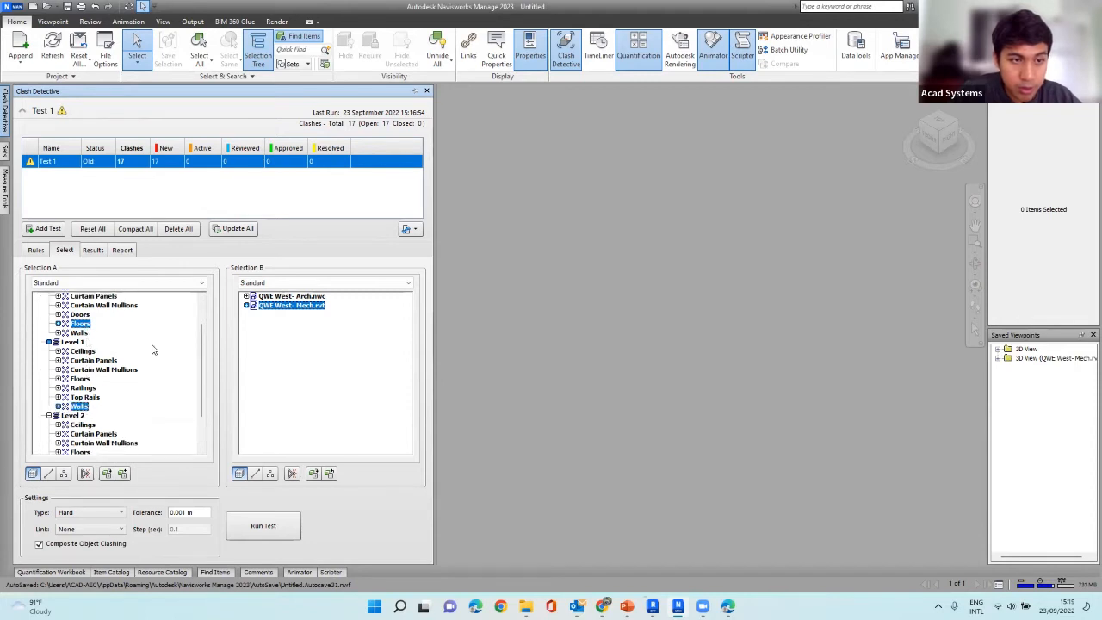
Look through the levels of QWE West- Mech.rvt in Selection B and the element categories under Level 0.
left_click(247, 306)
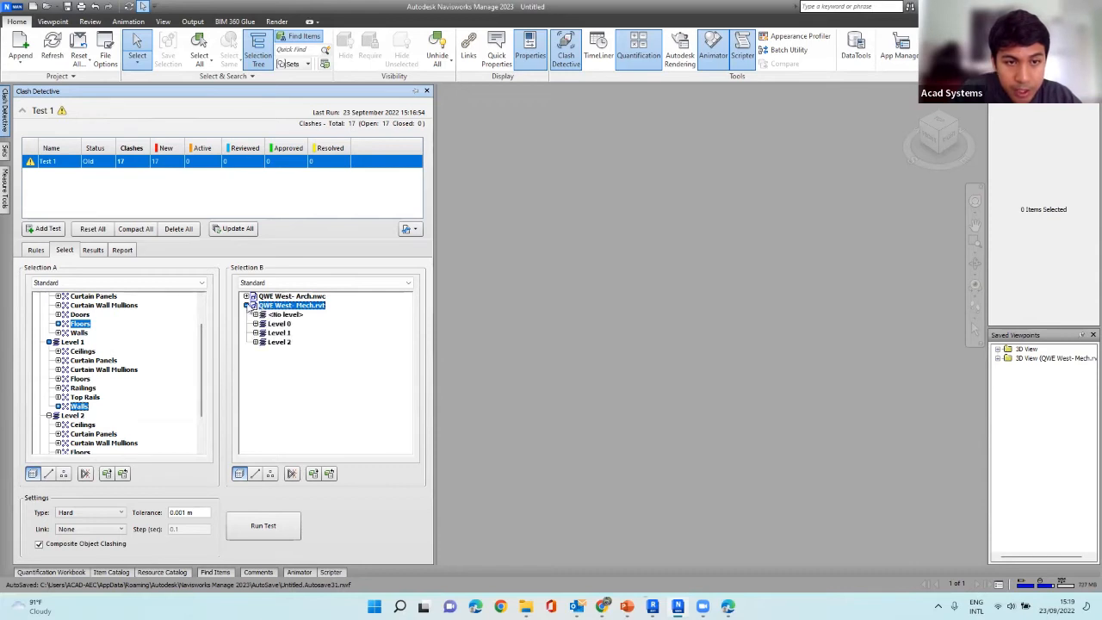
left_click(255, 324)
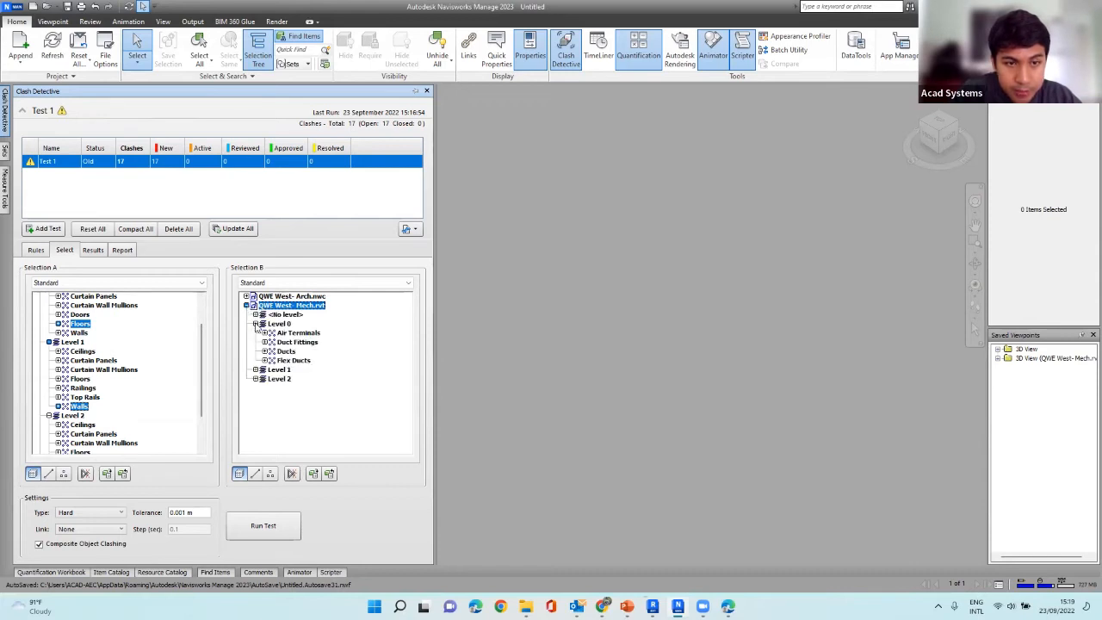
left_click(255, 324)
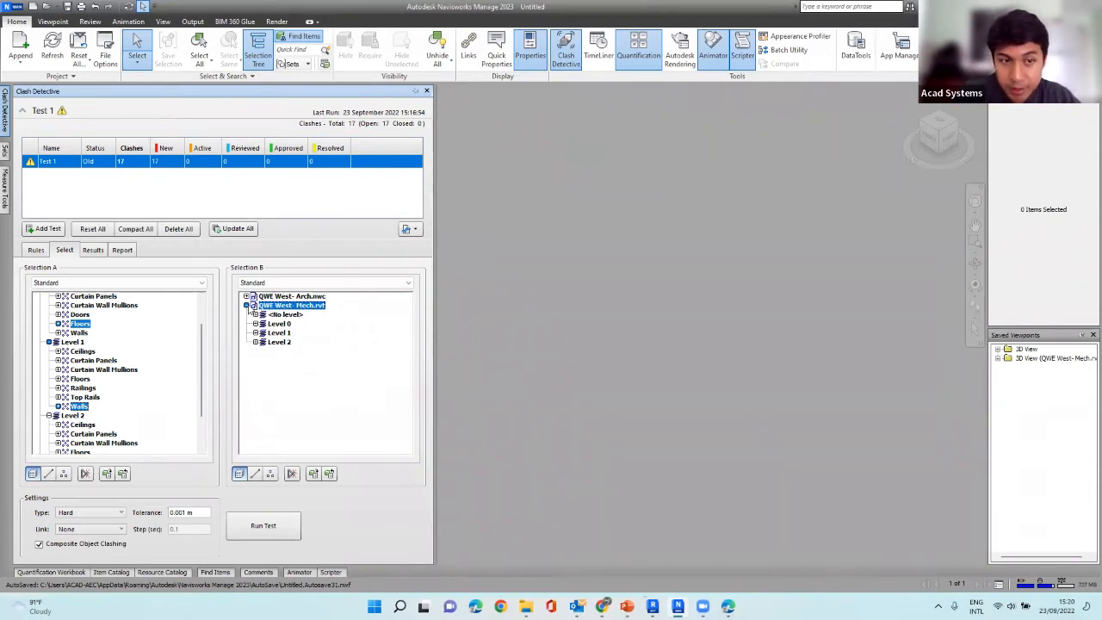
Run Test 1 with the narrowed Selection A against QWE West- Mech.rvt and compare Clash1 and Clash5 in the model.
left_click(247, 305)
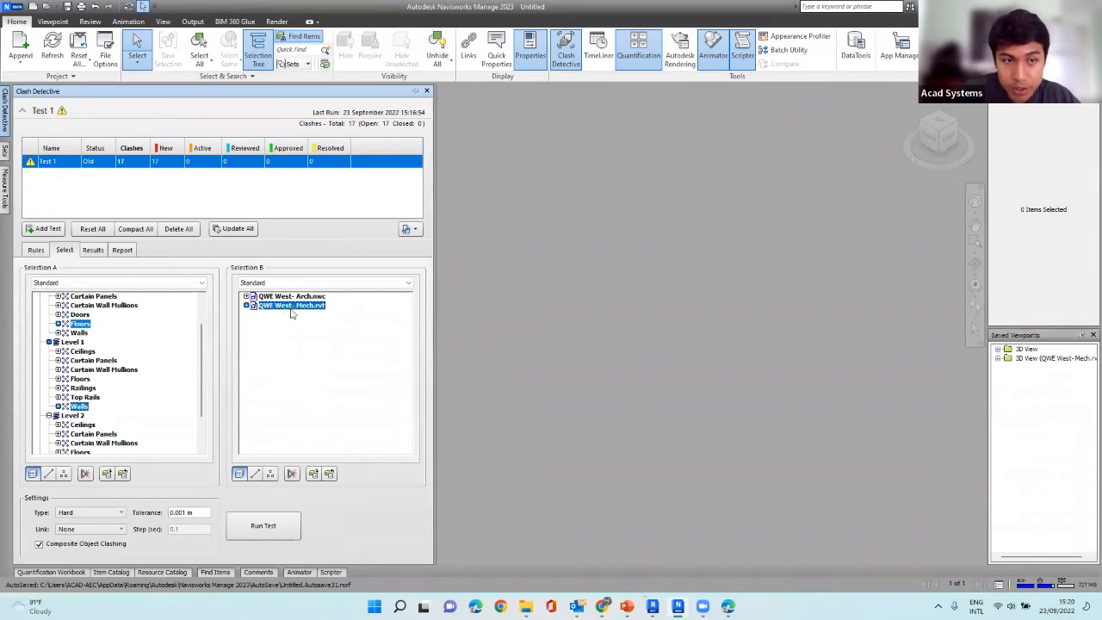
left_click(277, 529)
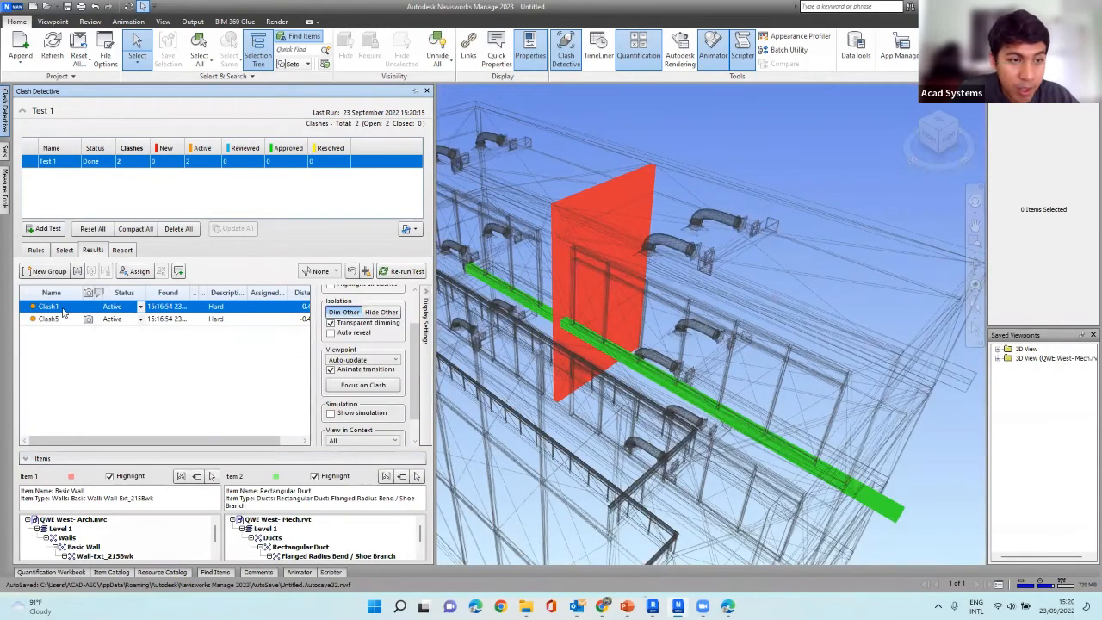
left_click(57, 318)
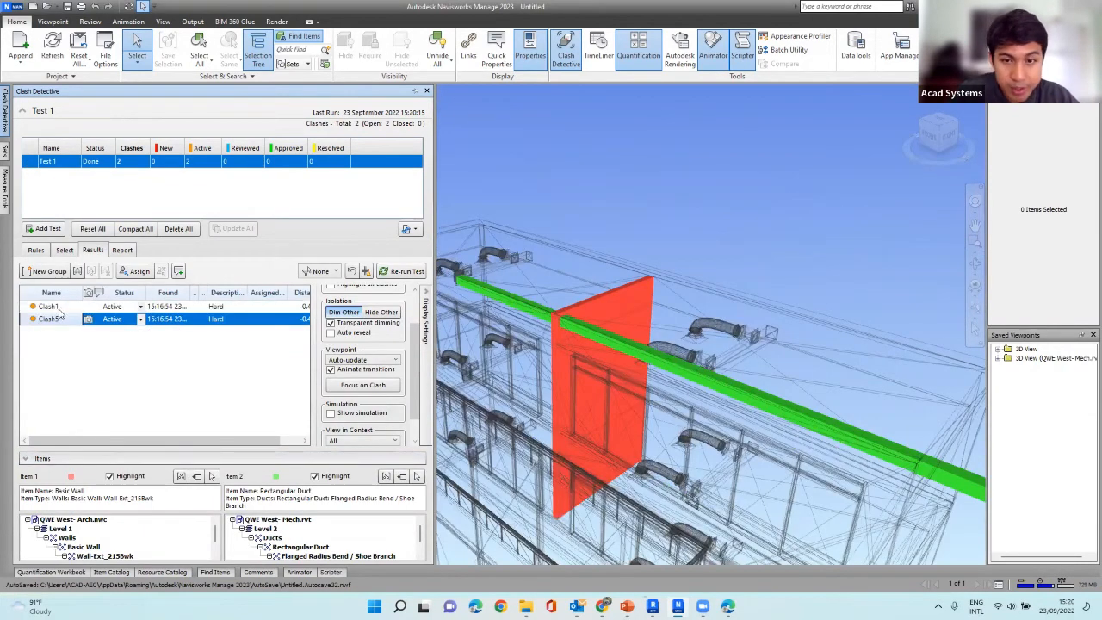
left_click(57, 308)
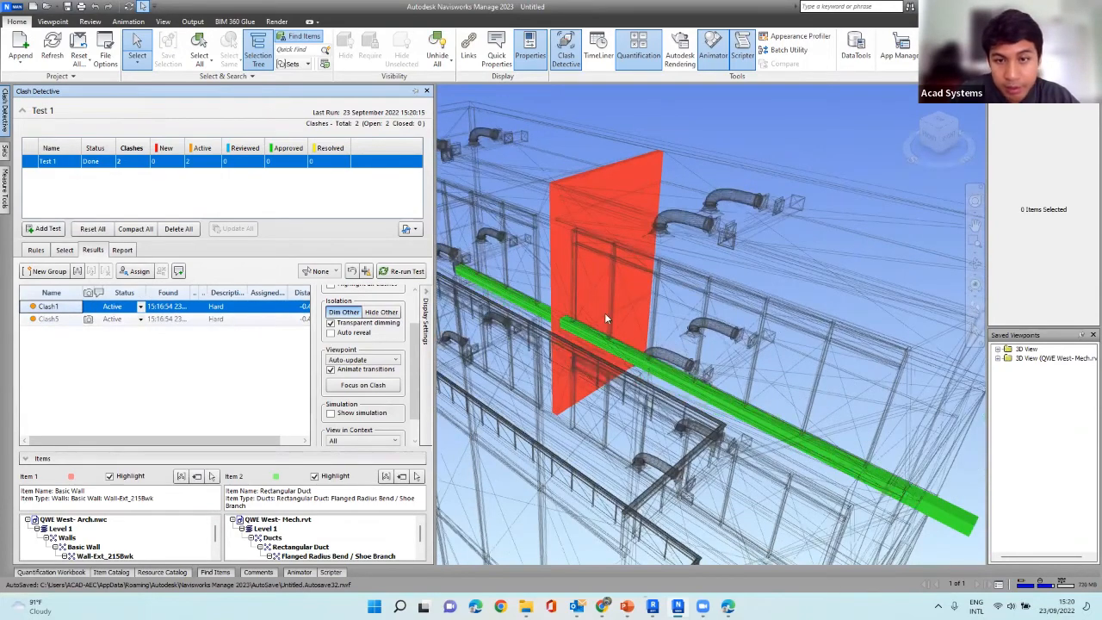
key("Down")
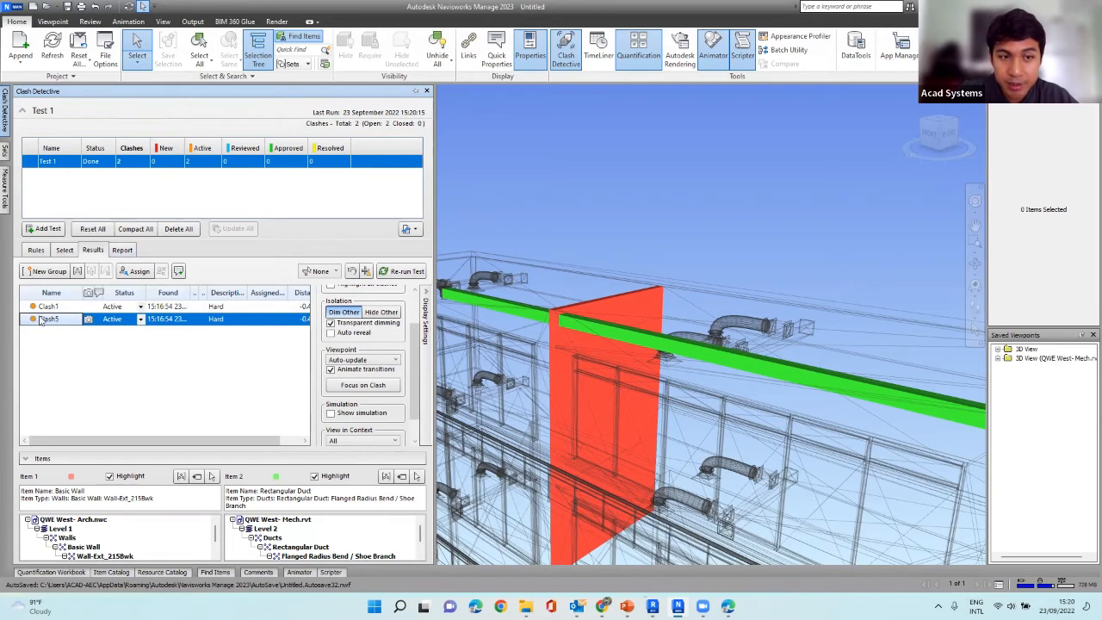
Try the Reviewed and Resolved statuses on Clash5 and set it back to Active.
left_click(118, 319)
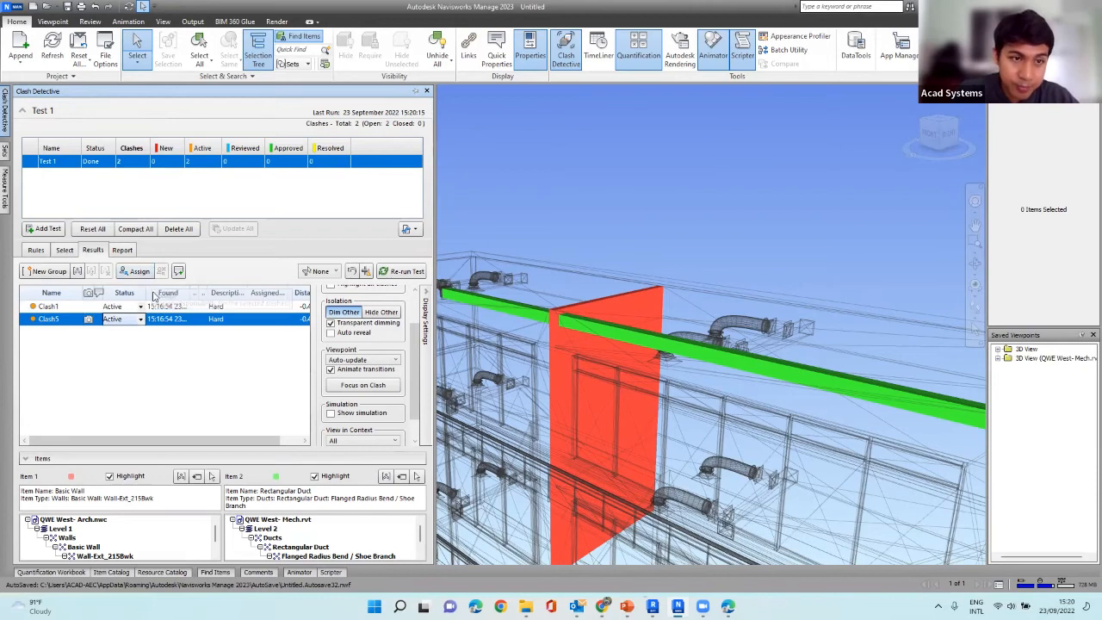
left_click(140, 319)
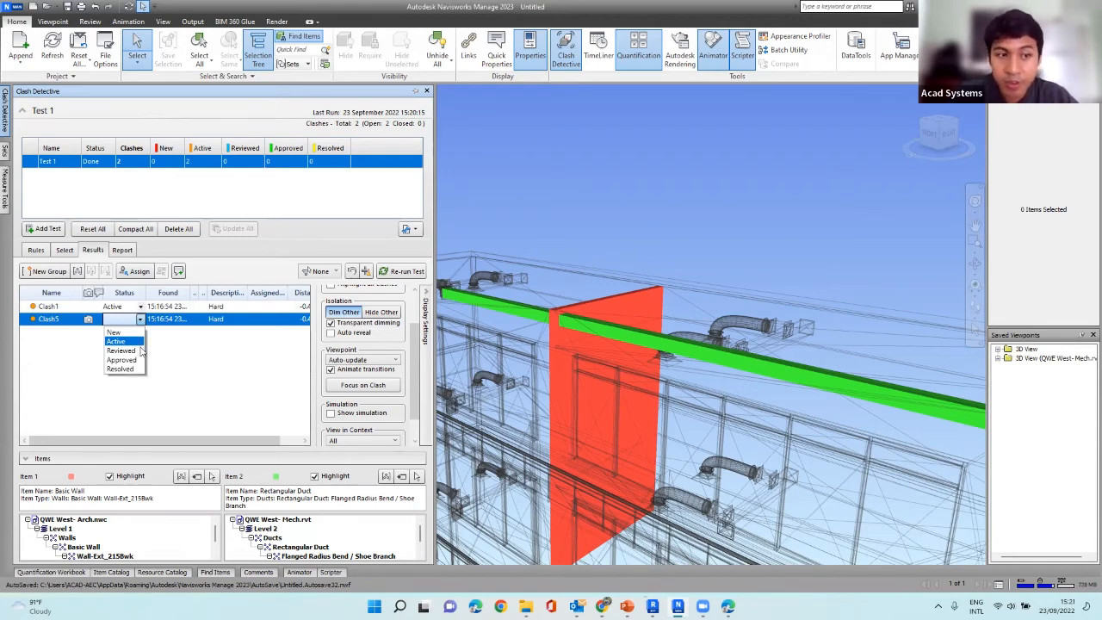
left_click(138, 351)
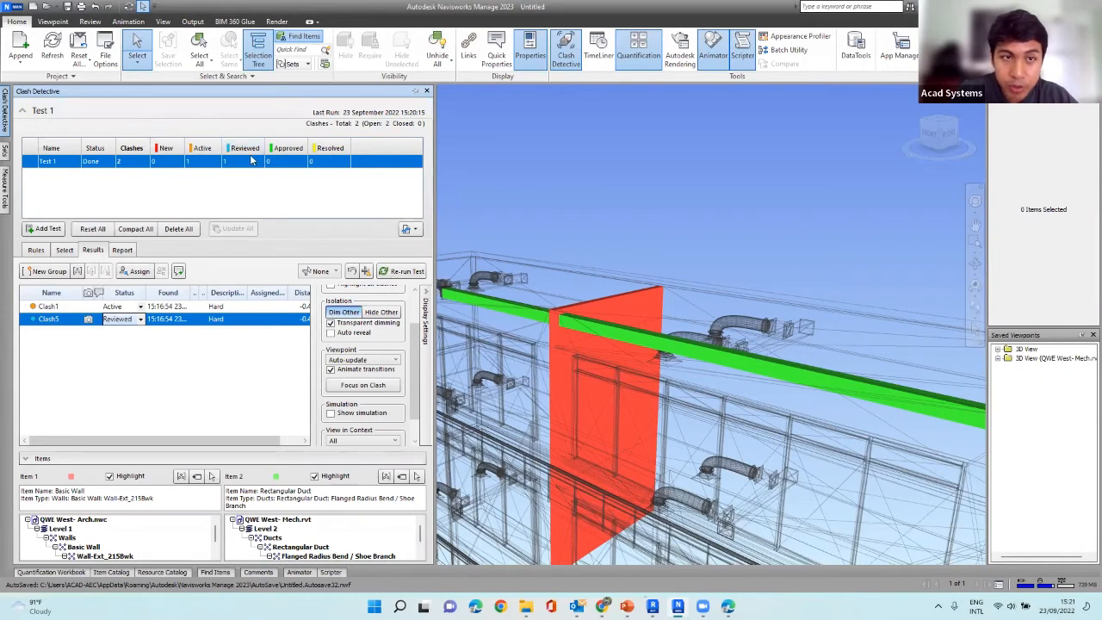
left_click(140, 319)
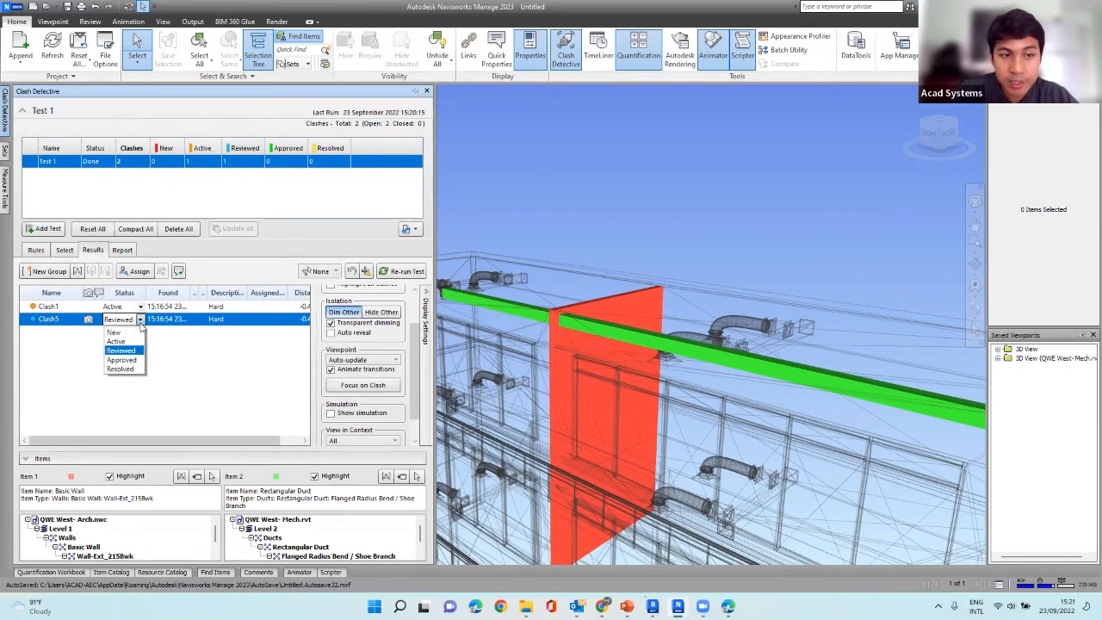
left_click(135, 370)
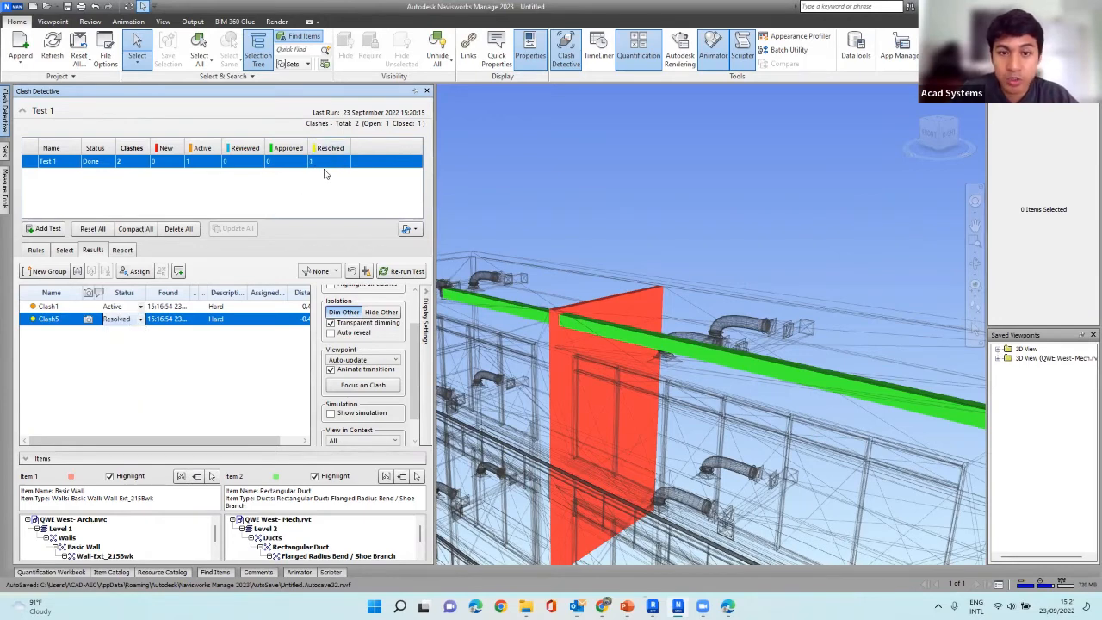
left_click(271, 370)
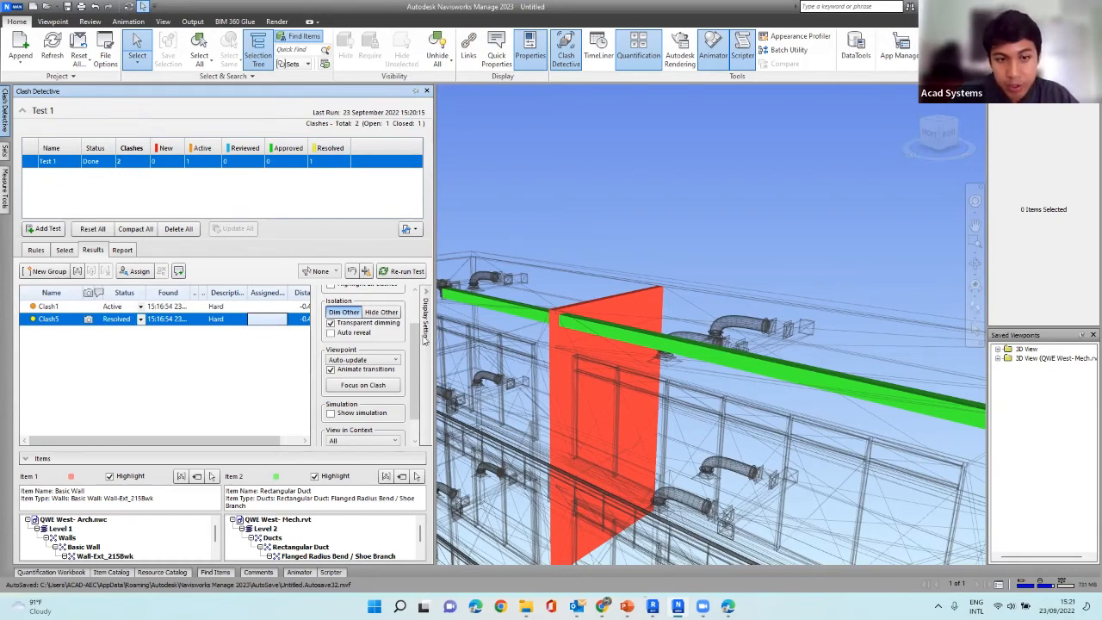
left_click(140, 319)
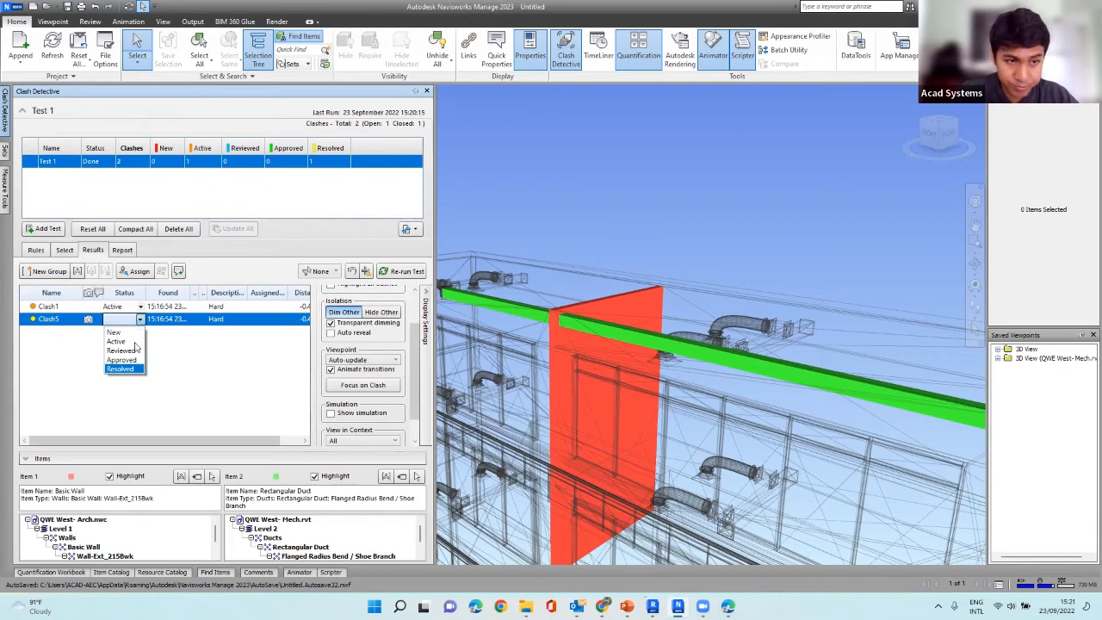
left_click(135, 342)
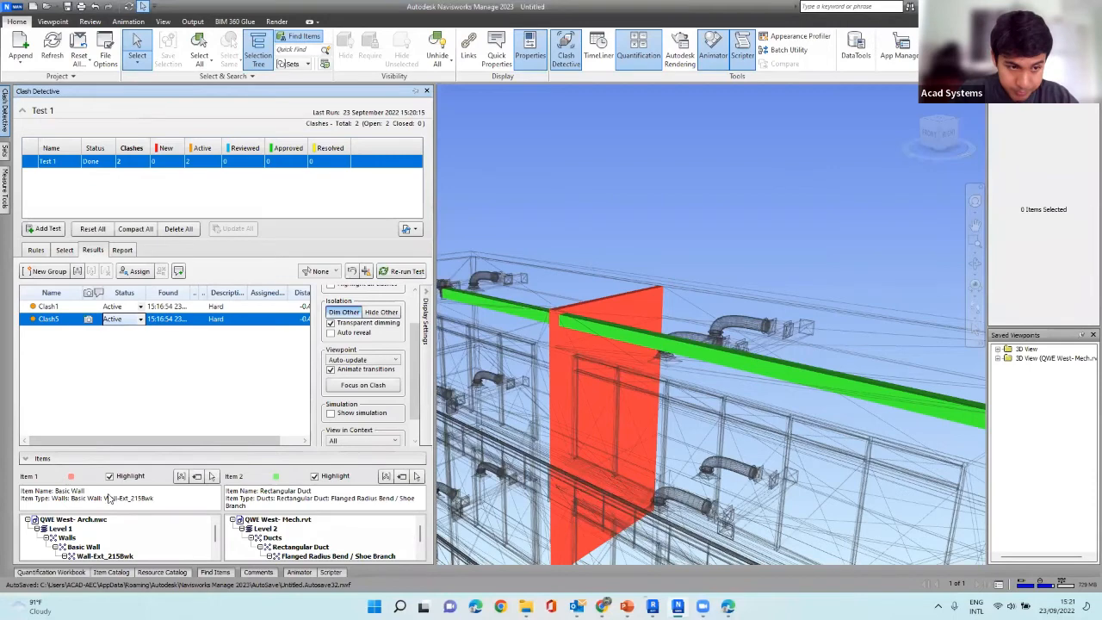
Inspect the Basic Wall of Clash5's Item 1 in Revit using SwitchBack and return to Clash5's results in Navisworks Manage.
left_click(69, 538)
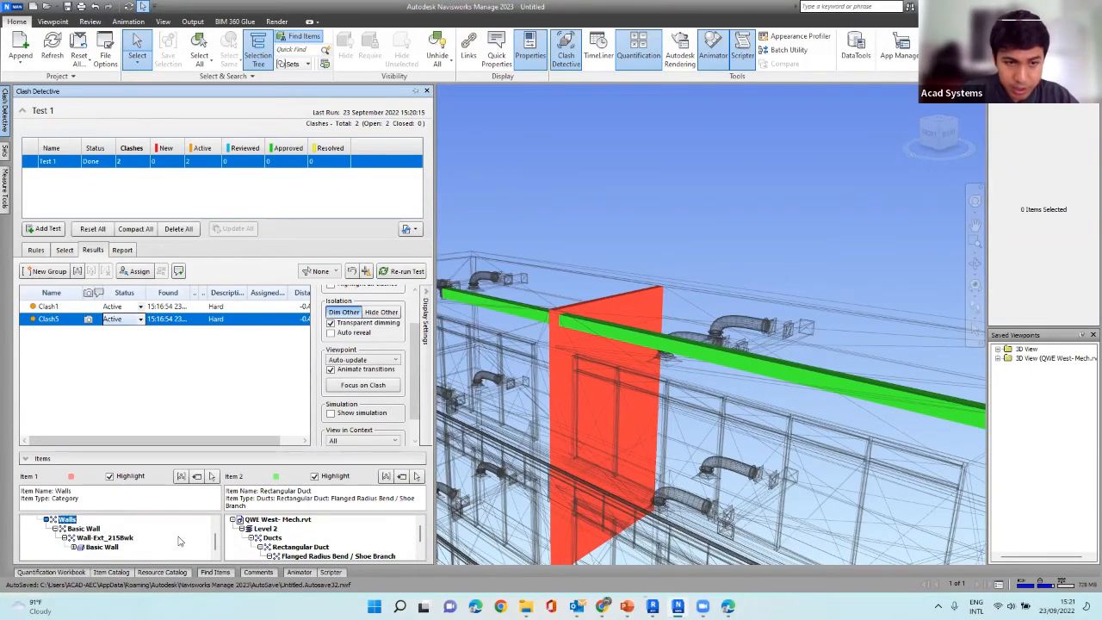
left_click(101, 548)
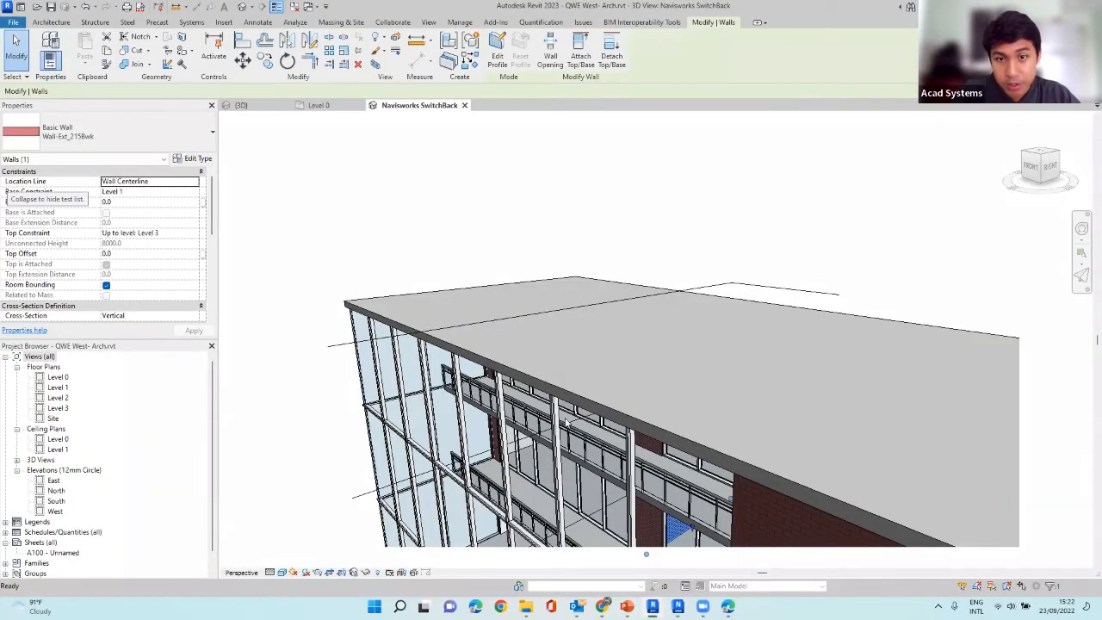
middle_click_drag(645, 430, 735, 391, "shift")
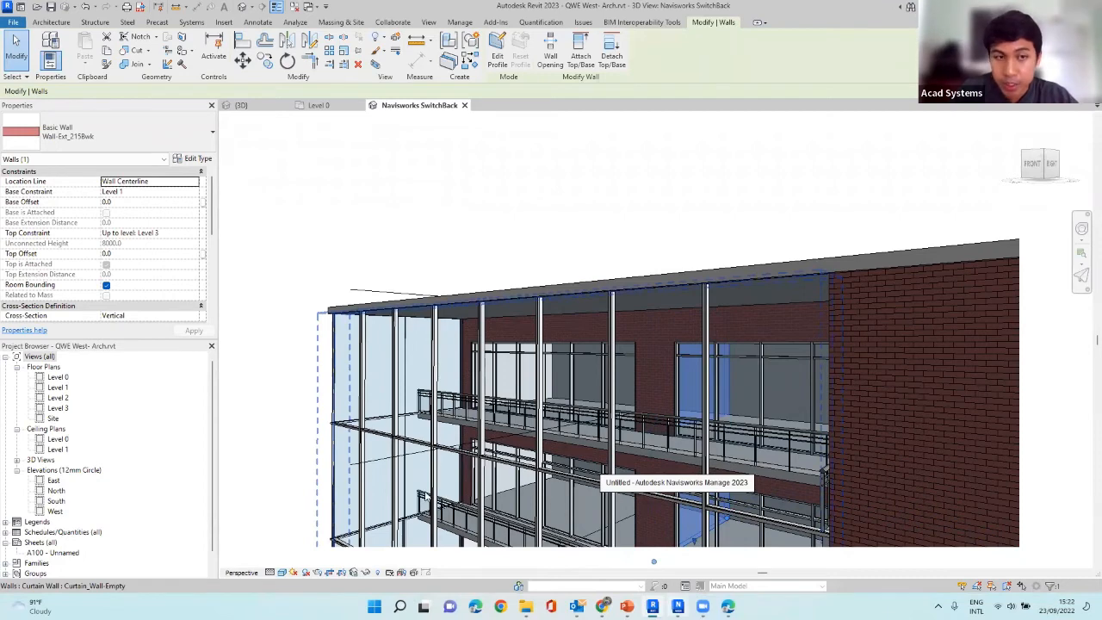
left_click(678, 606)
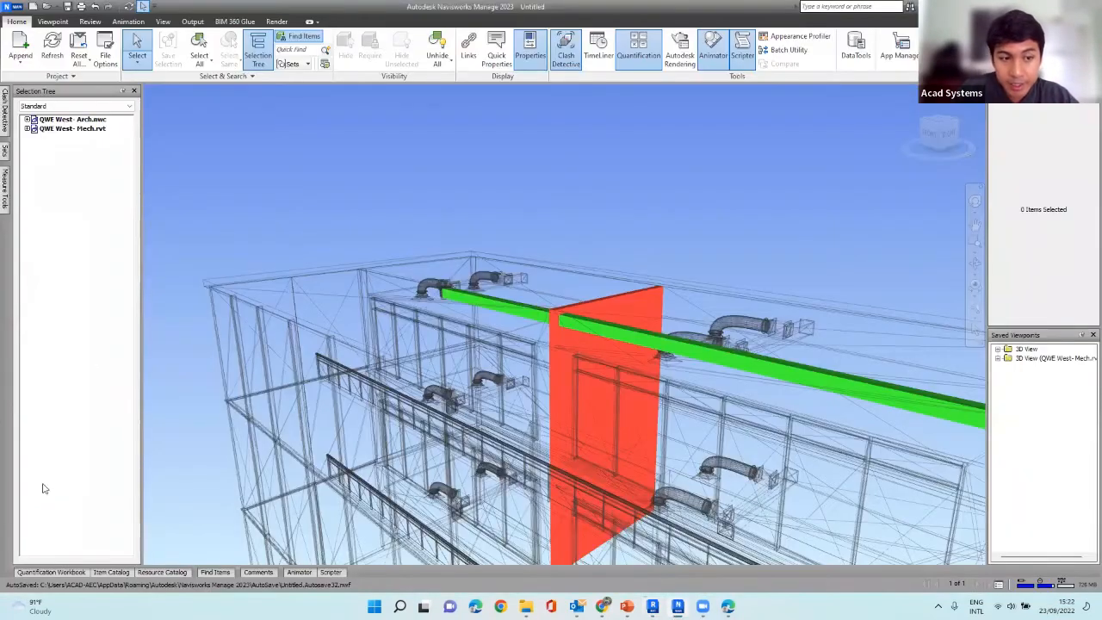
mouse_move(3, 112)
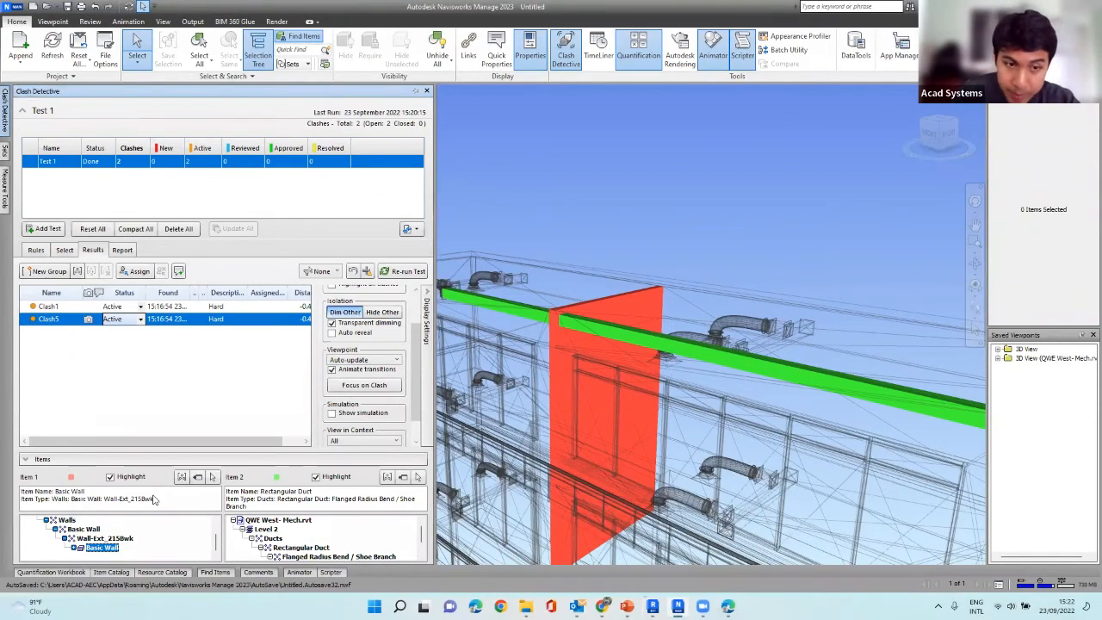
left_click(53, 545)
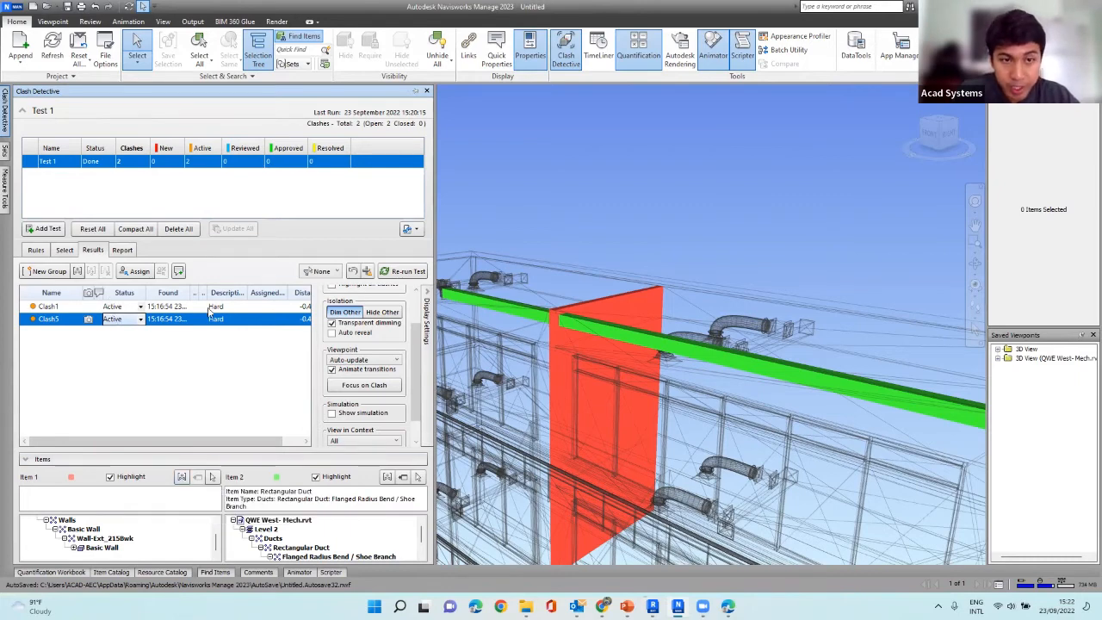
Set the clash report format for the current test to XML.
left_click(122, 251)
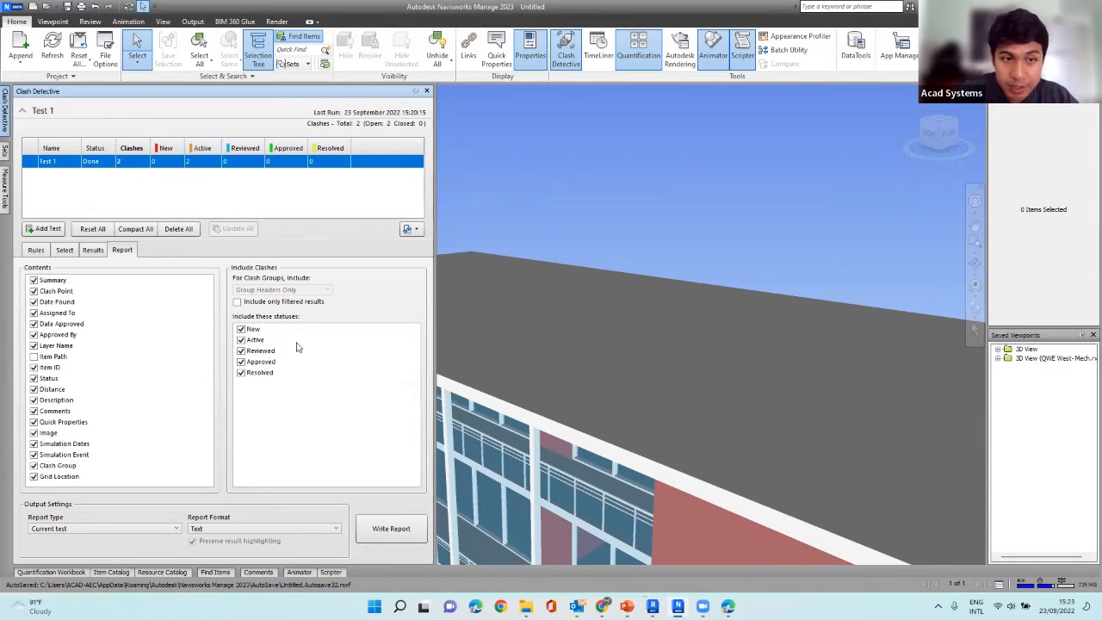
left_click(223, 528)
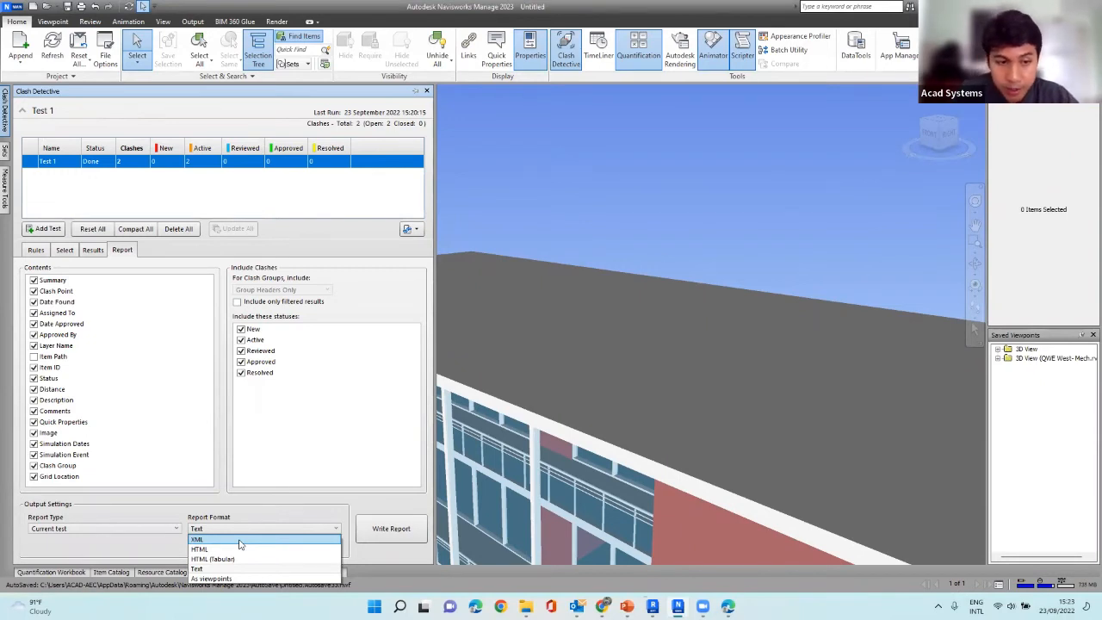
left_click(239, 541)
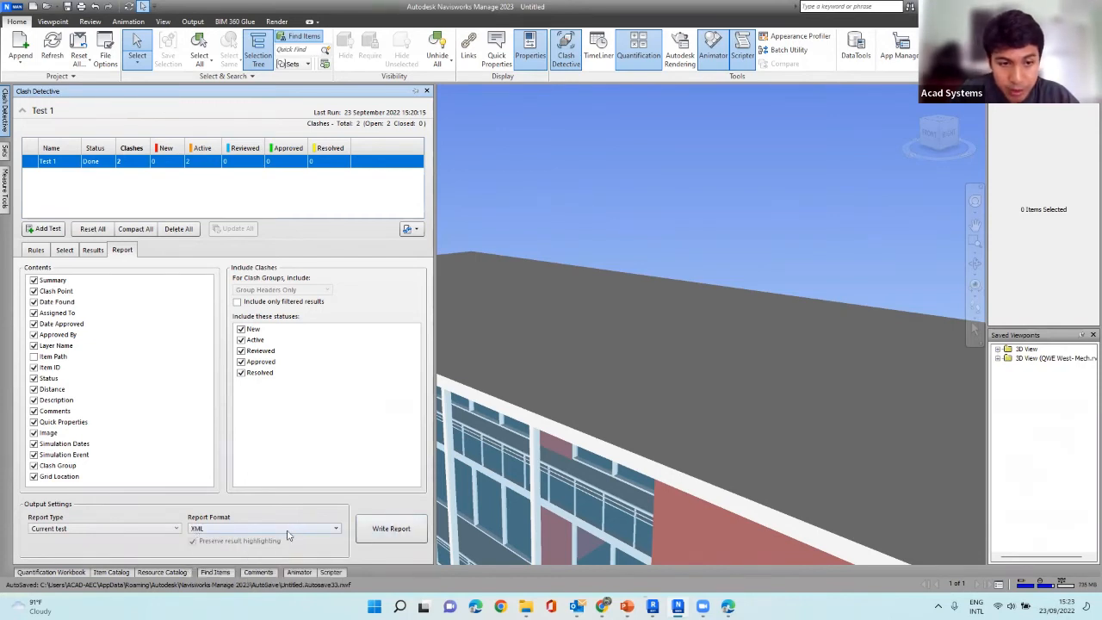
left_click(251, 529)
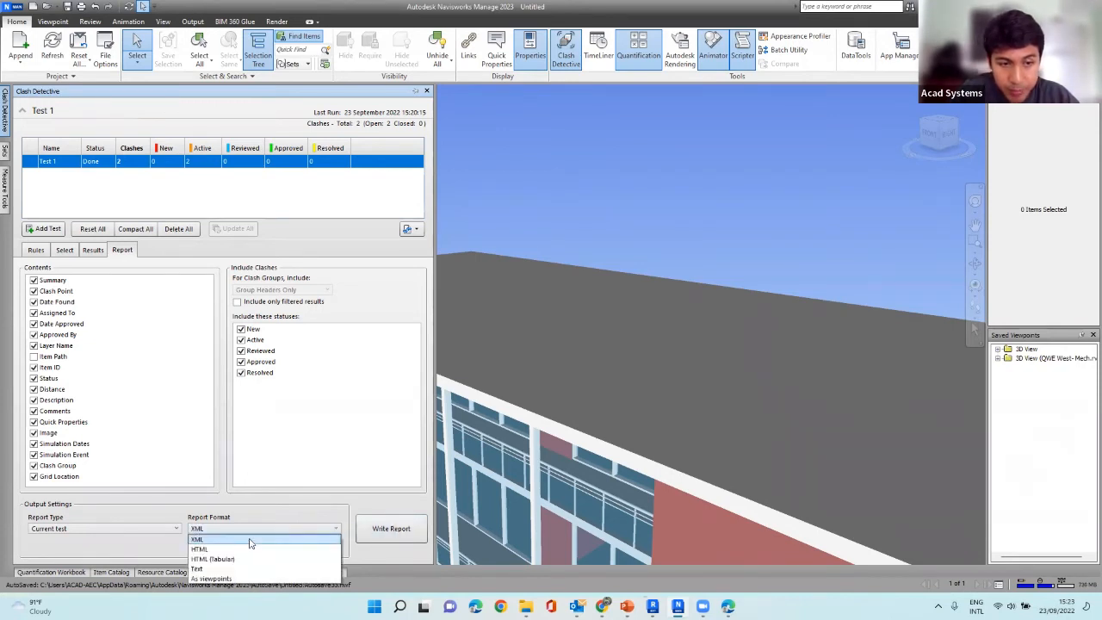
Write the clash report and save it as Test 1.xml in the Demo folder on the Desktop.
left_click(413, 528)
left_click(410, 530)
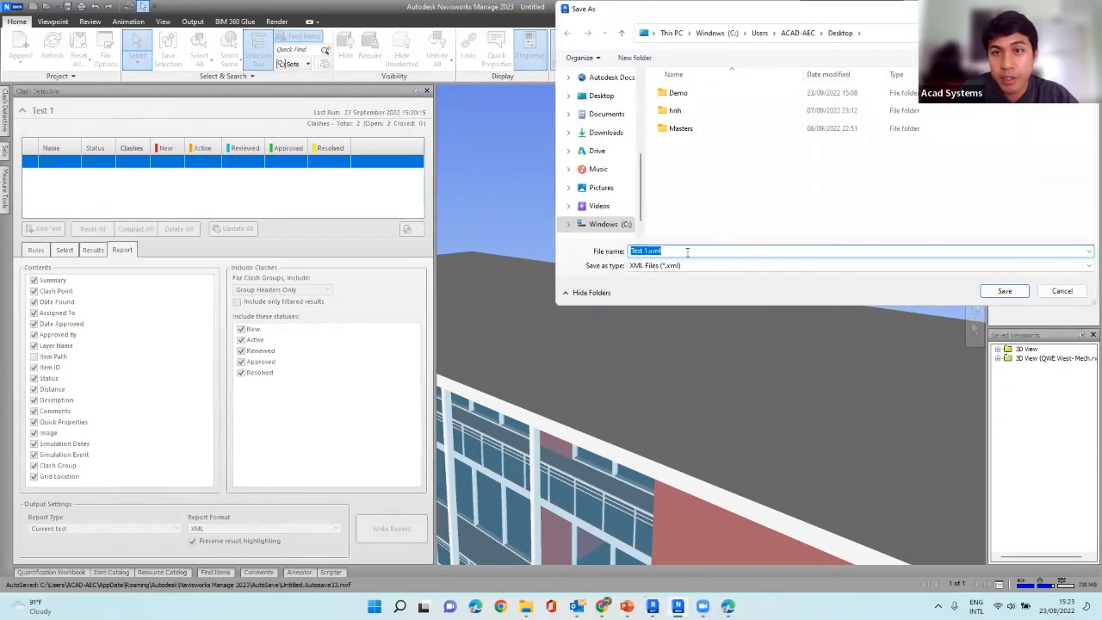
double_click(679, 94)
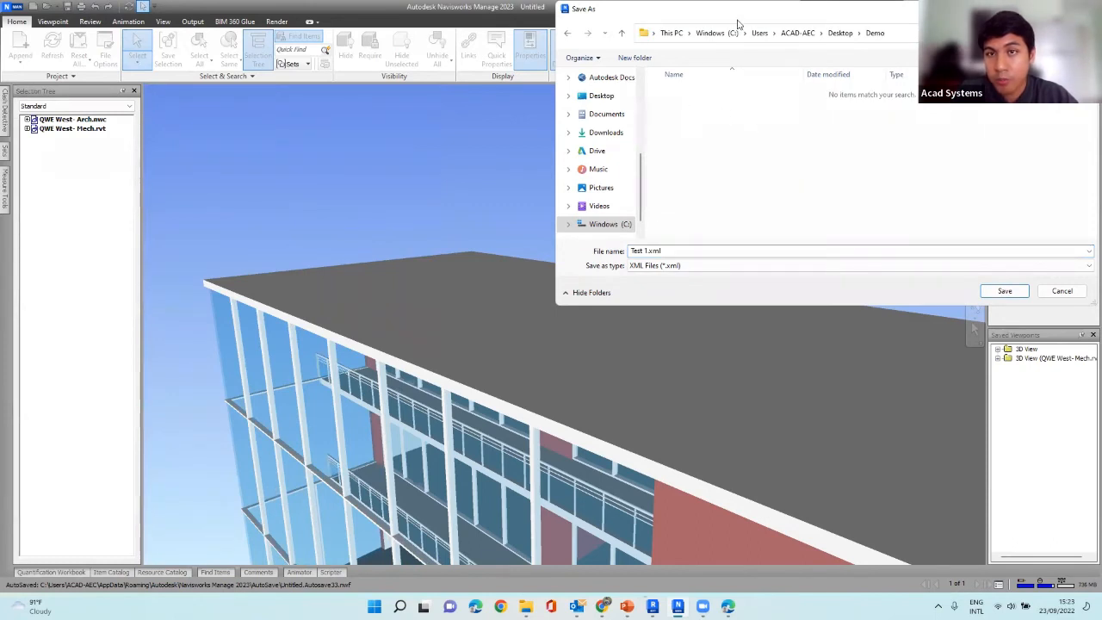
left_click_drag(736, 14, 556, 116)
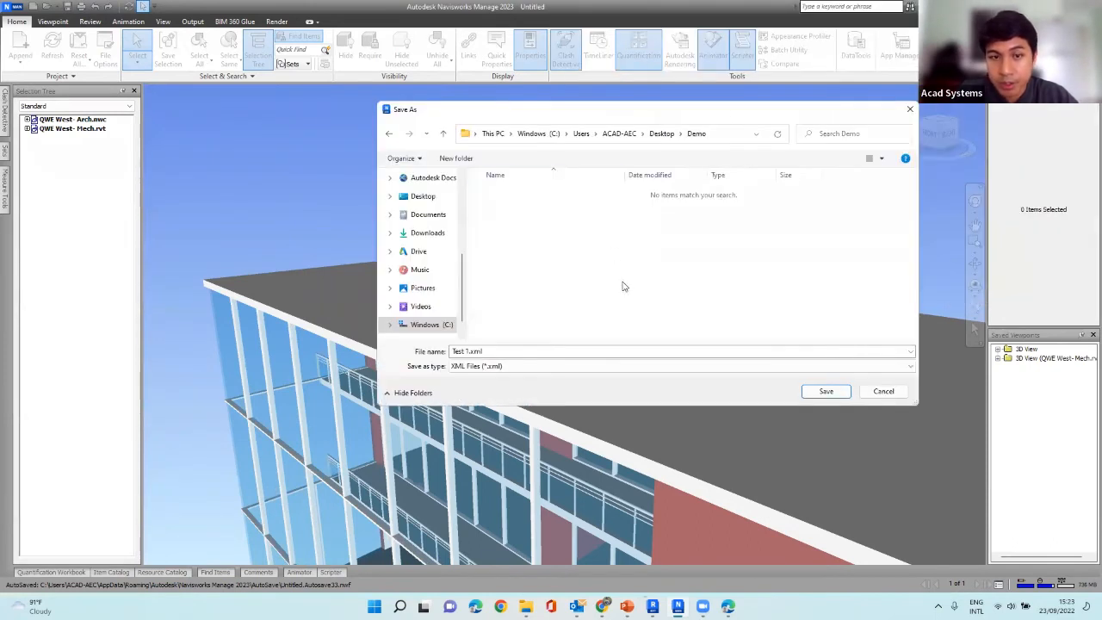
left_click(821, 392)
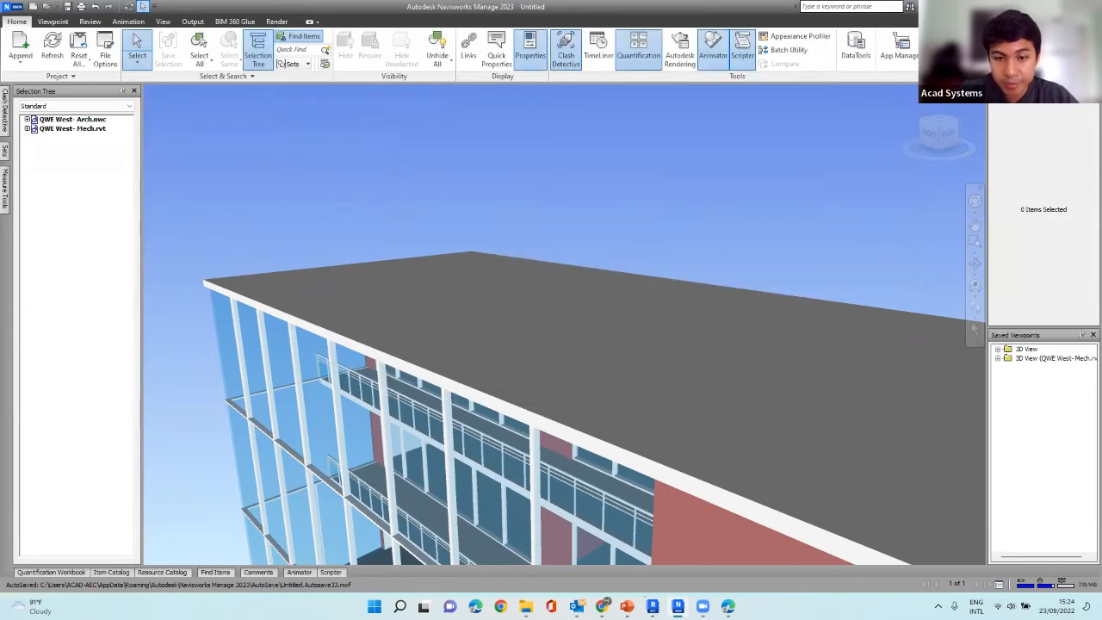
Switch to File Explorer, view cd000001.jpg and cd000002.jpg in Demo's Test 1_files folder, and return to the report settings in Navisworks Manage.
left_click(526, 606)
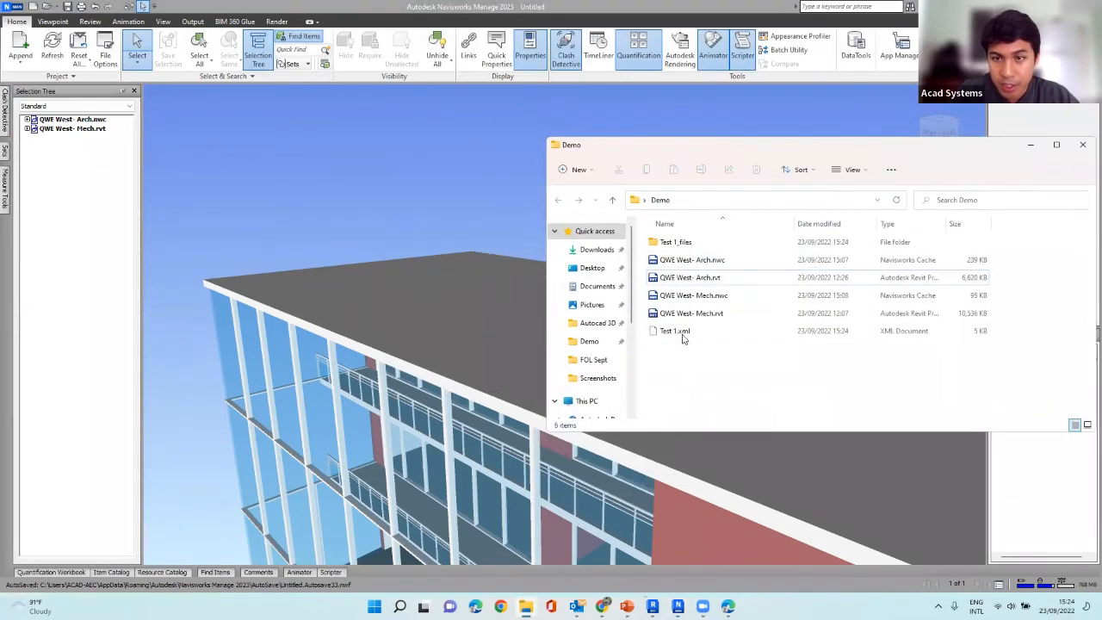
double_click(676, 243)
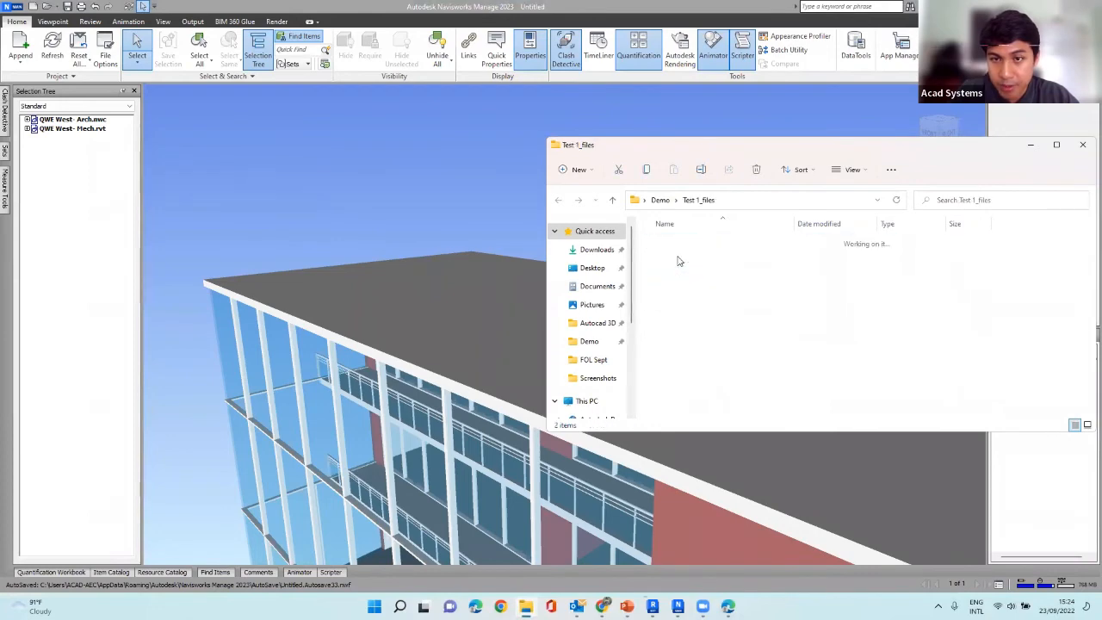
double_click(678, 250)
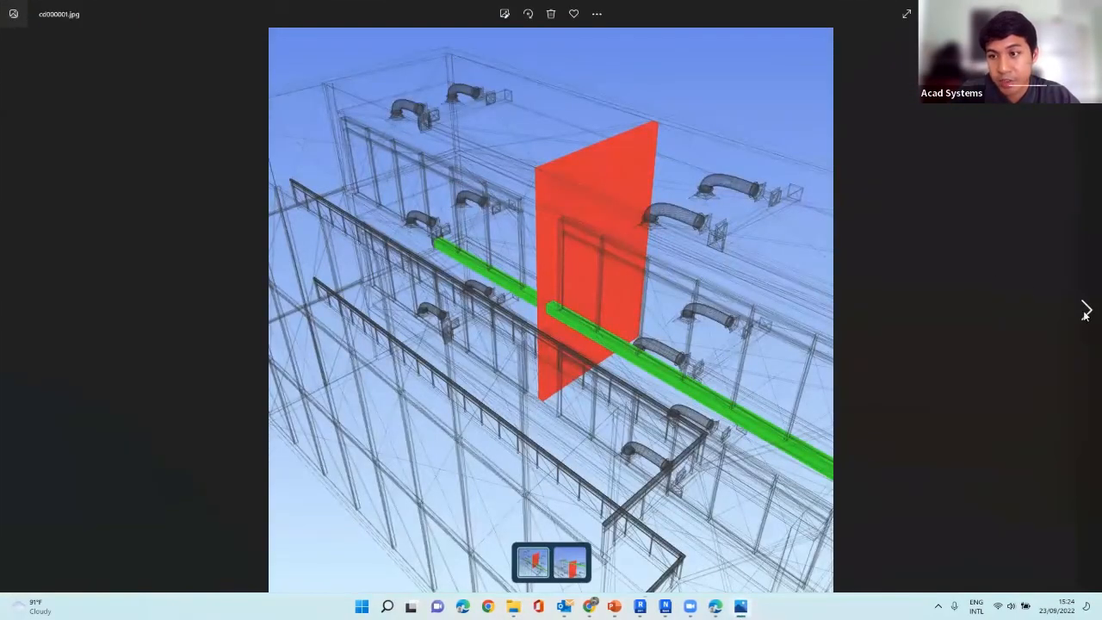
left_click(1084, 316)
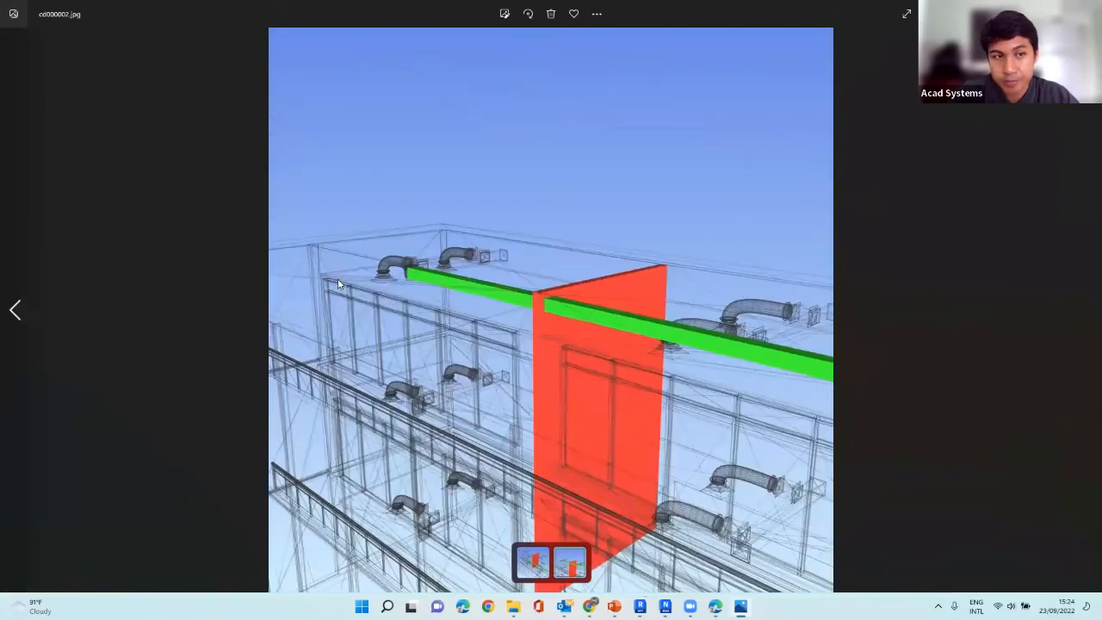
left_click(50, 306)
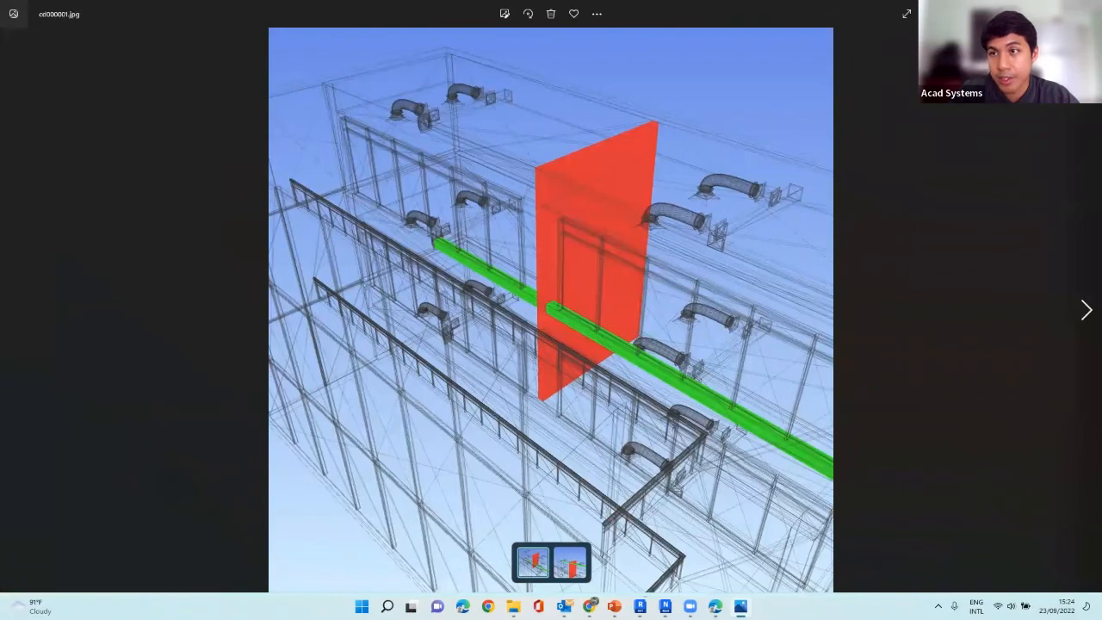
left_click(1088, 11)
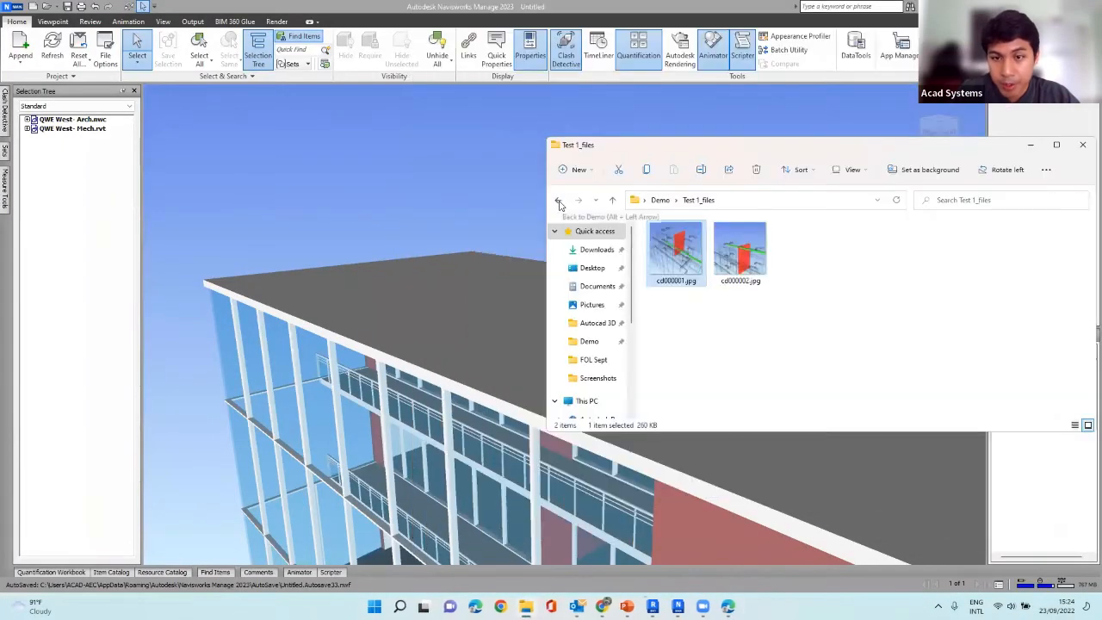
left_click(559, 200)
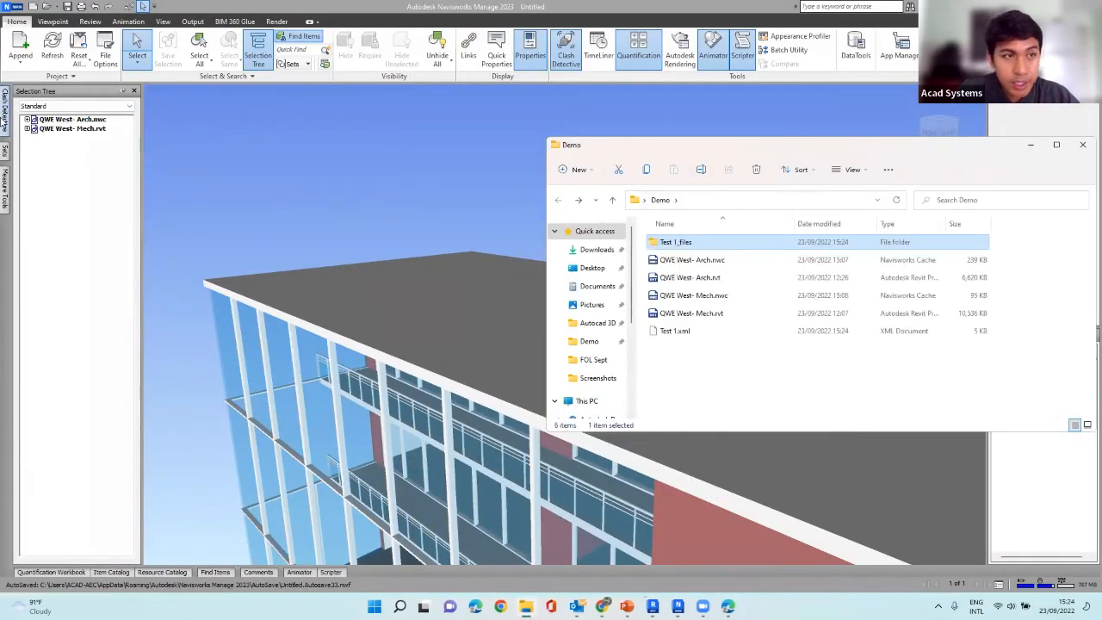
left_click(5, 112)
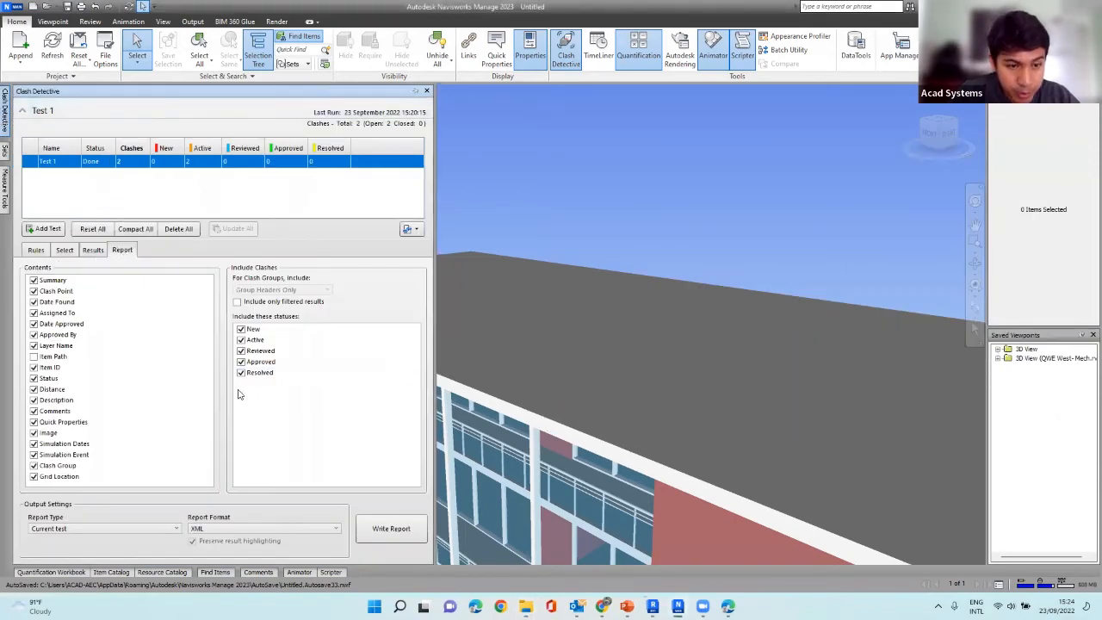
Write the current test's clash report in HTML (Tabular) format and save it as Test 1.html in the Demo folder.
left_click(252, 528)
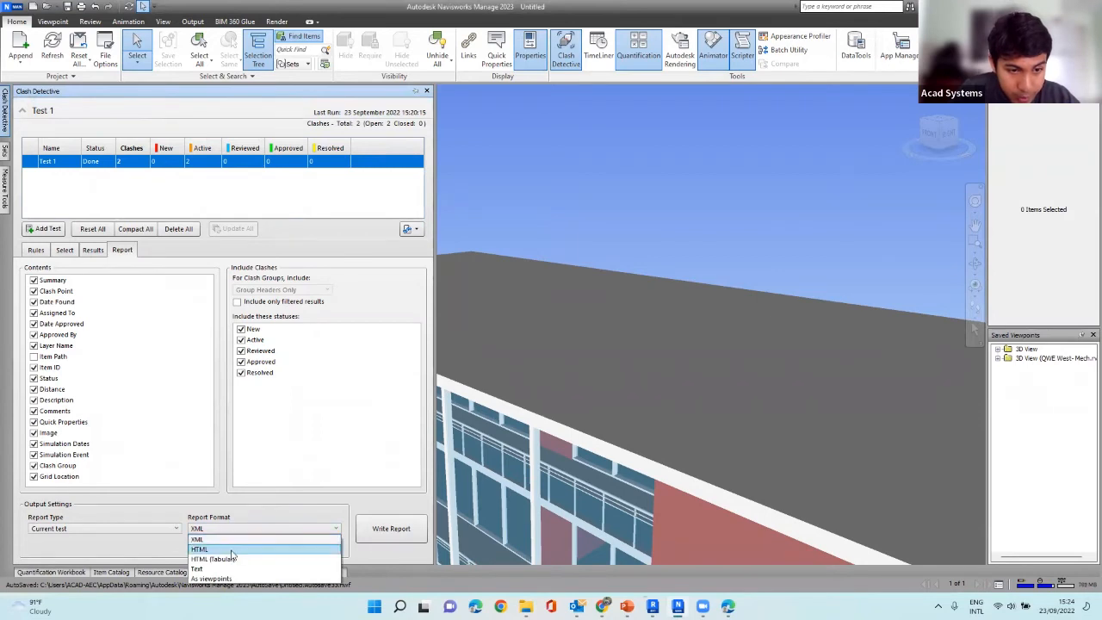
left_click(225, 559)
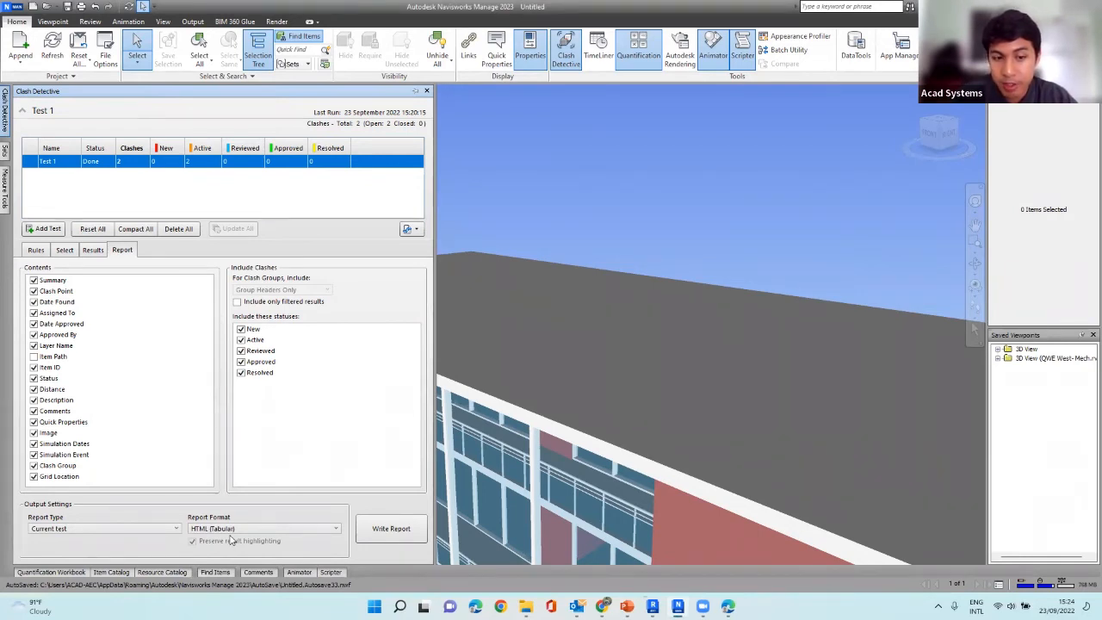
left_click(380, 535)
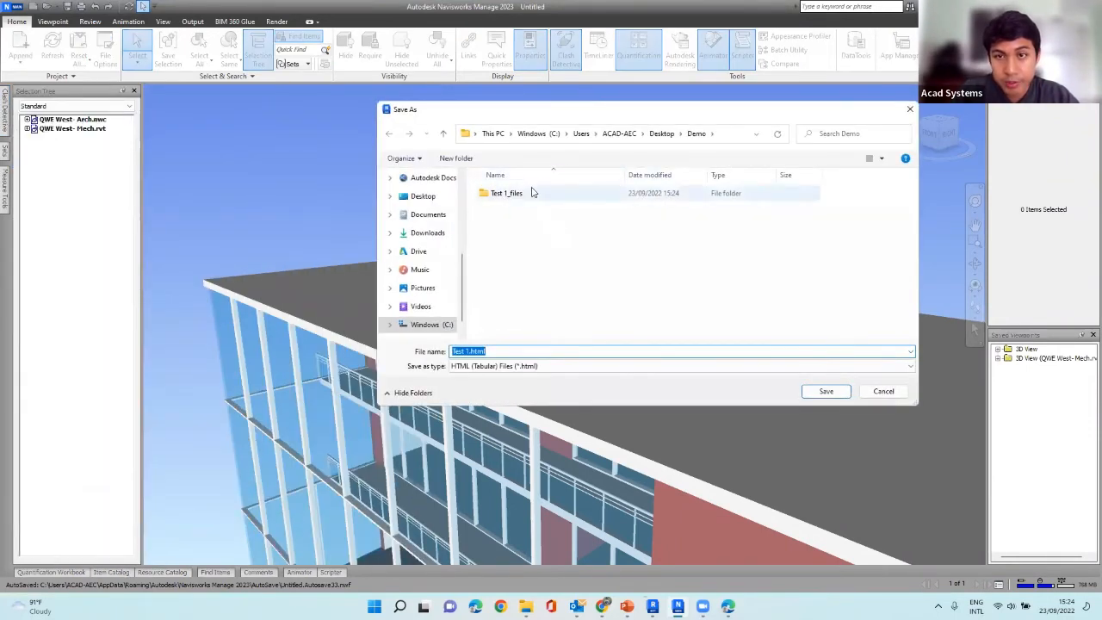
left_click(825, 392)
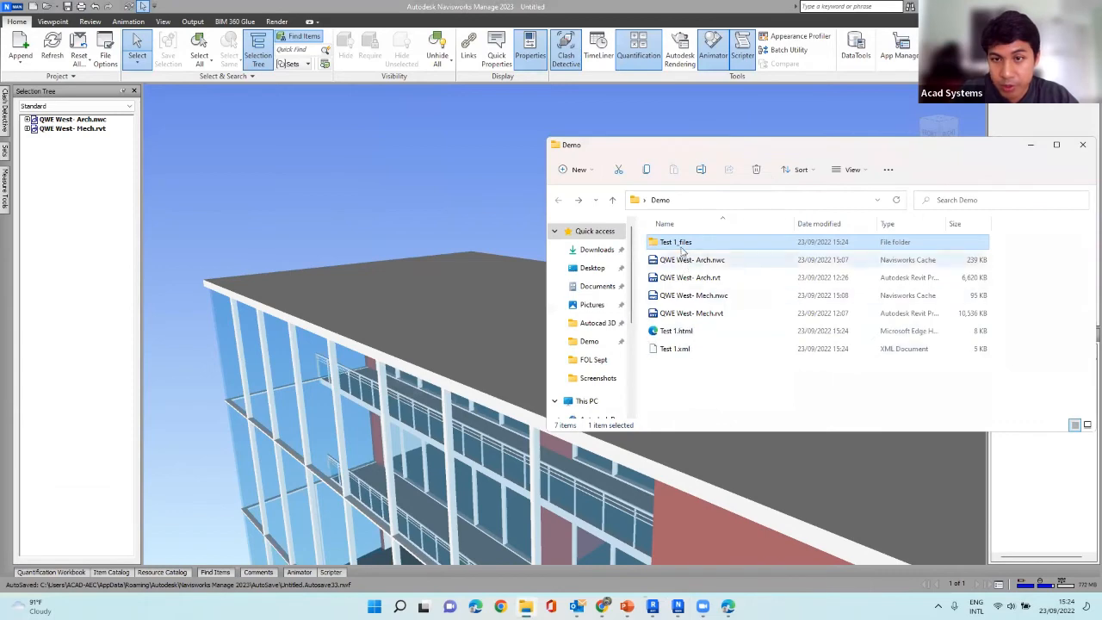
Open Test 1.html from the Demo folder, review its clash table in a widened browser window, and return to Navisworks Manage.
left_click(714, 361)
double_click(694, 338)
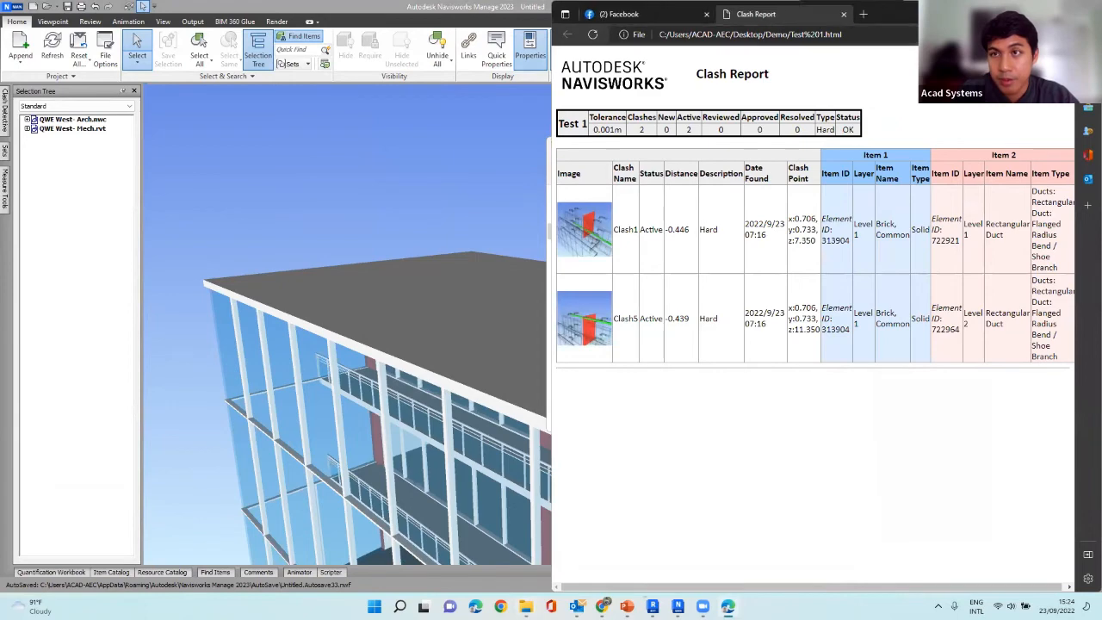
left_click_drag(887, 14, 643, 57)
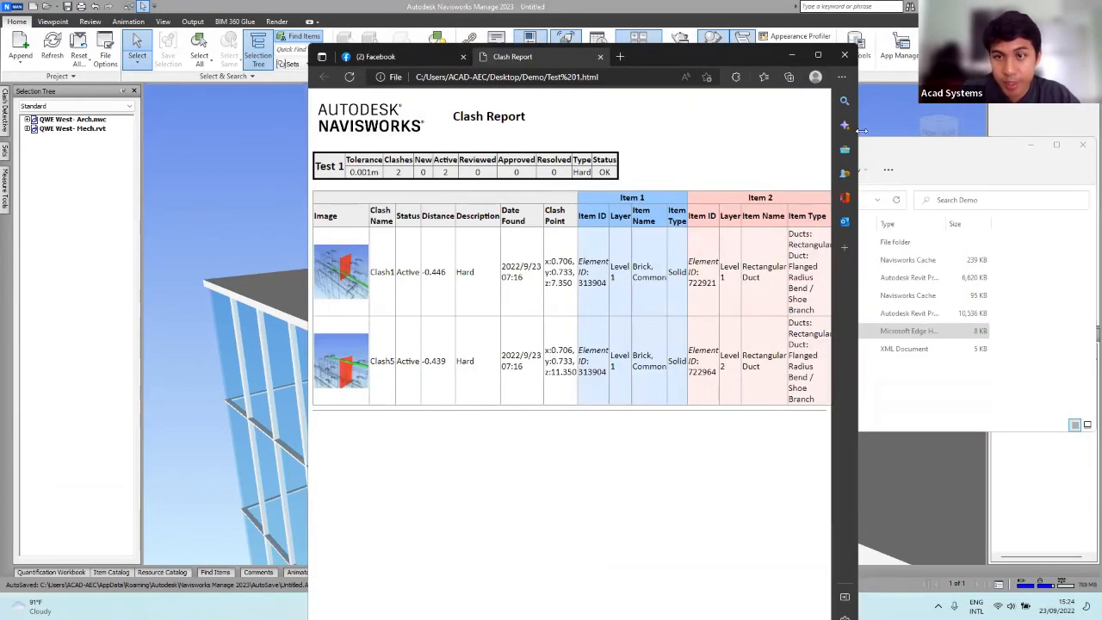
left_click_drag(861, 130, 1004, 130)
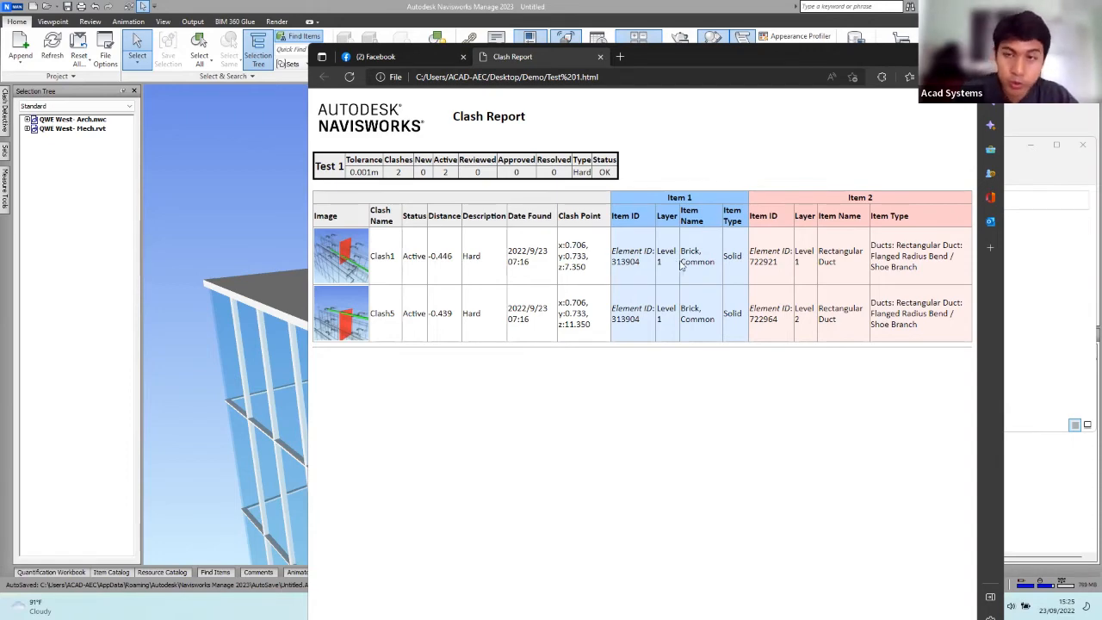
left_click(938, 56)
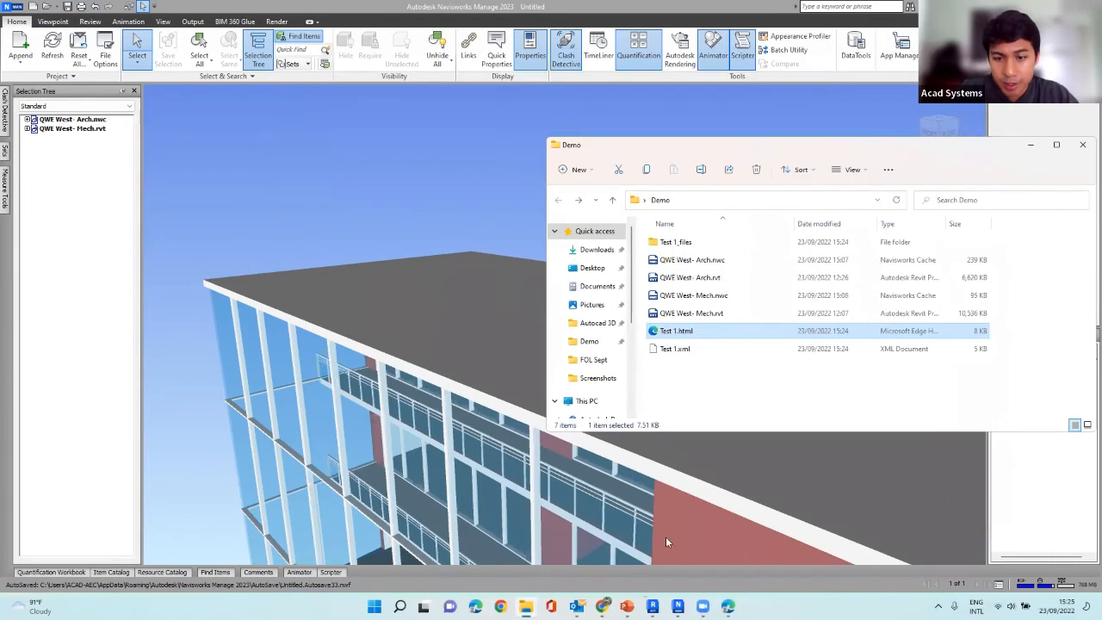
left_click(289, 159)
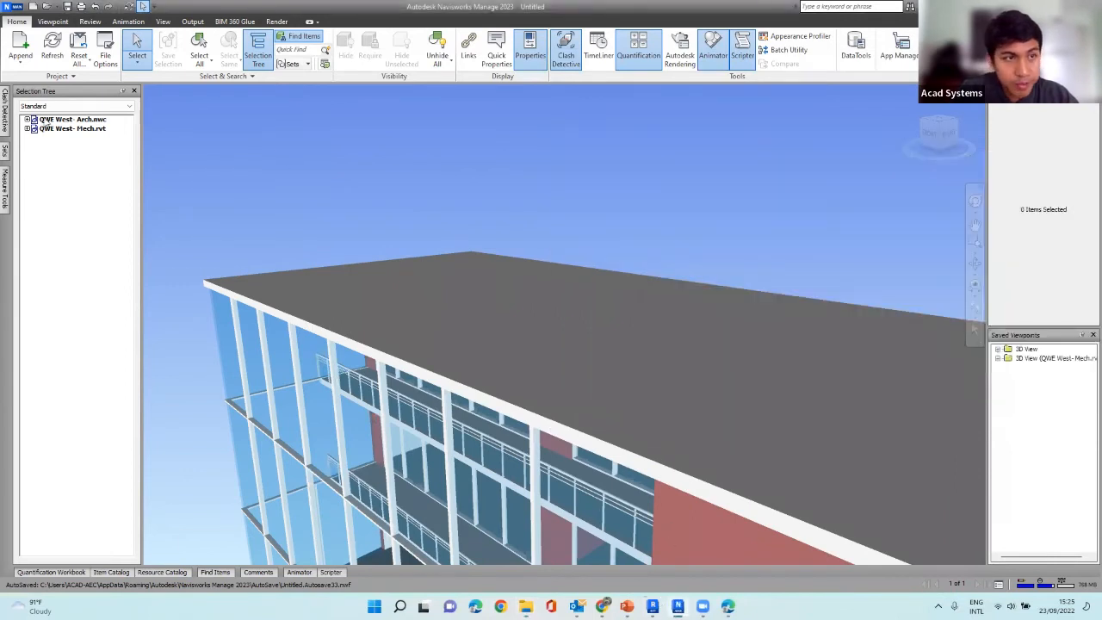
Write the current test's clash report in the As viewpoints format.
mouse_move(5, 112)
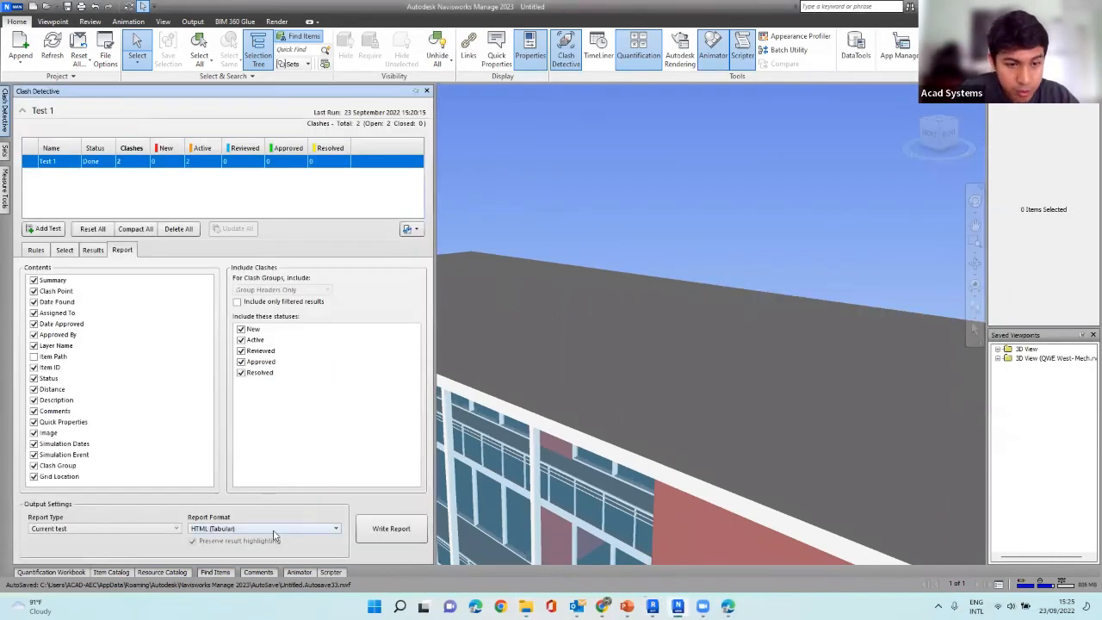
left_click(273, 529)
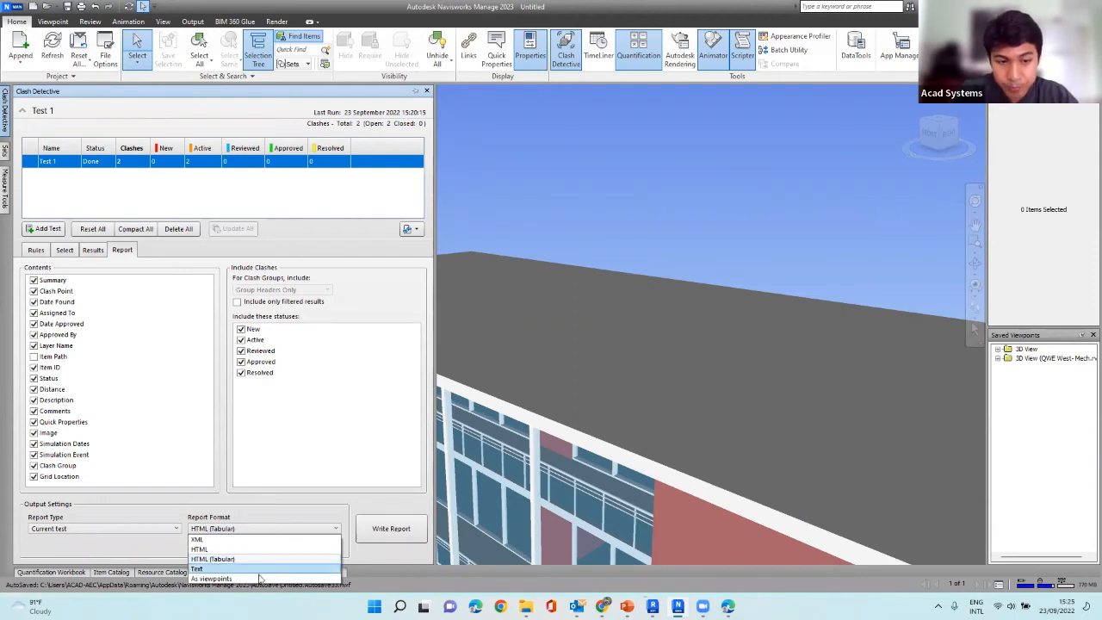
left_click(258, 579)
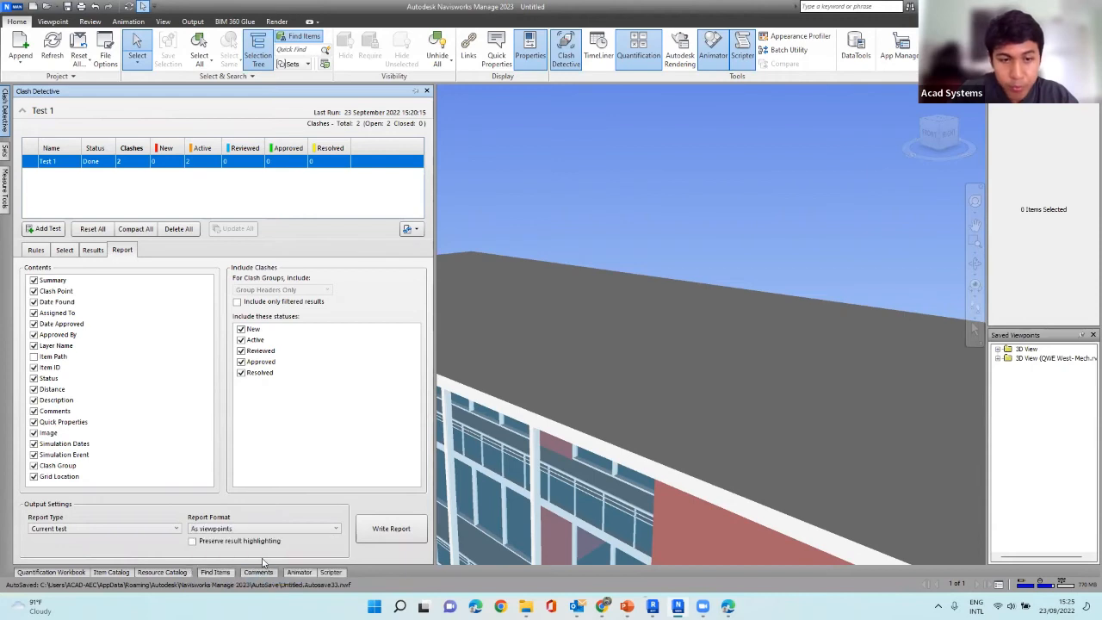
left_click(392, 529)
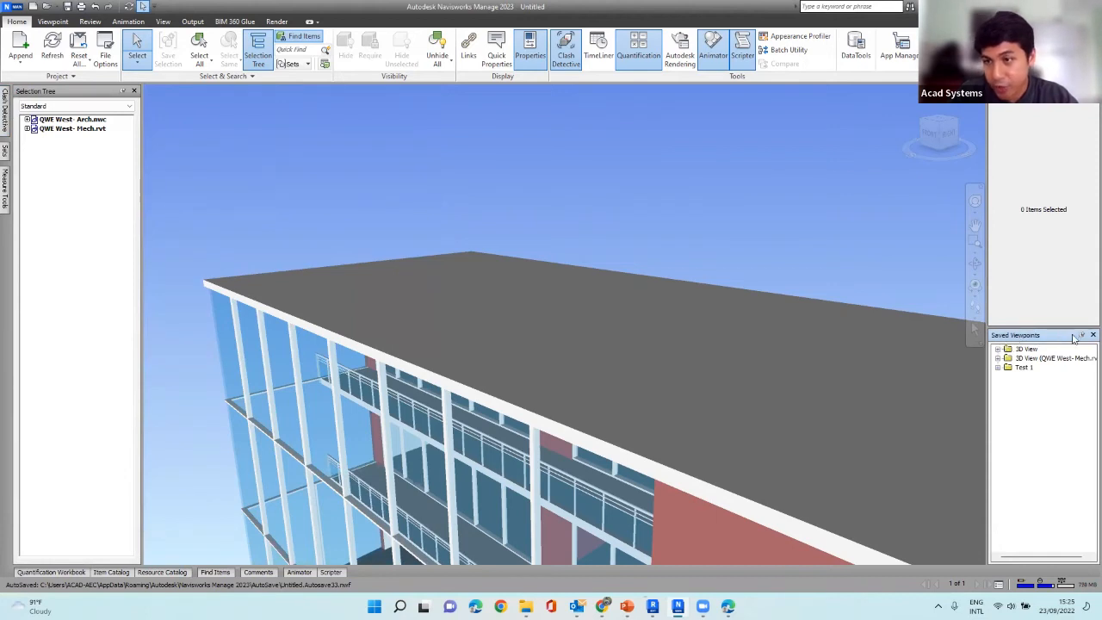
Expand the Test 1 folder in the saved viewpoints and view the Clash1 and Clash5 viewpoints in the model.
left_click(998, 368)
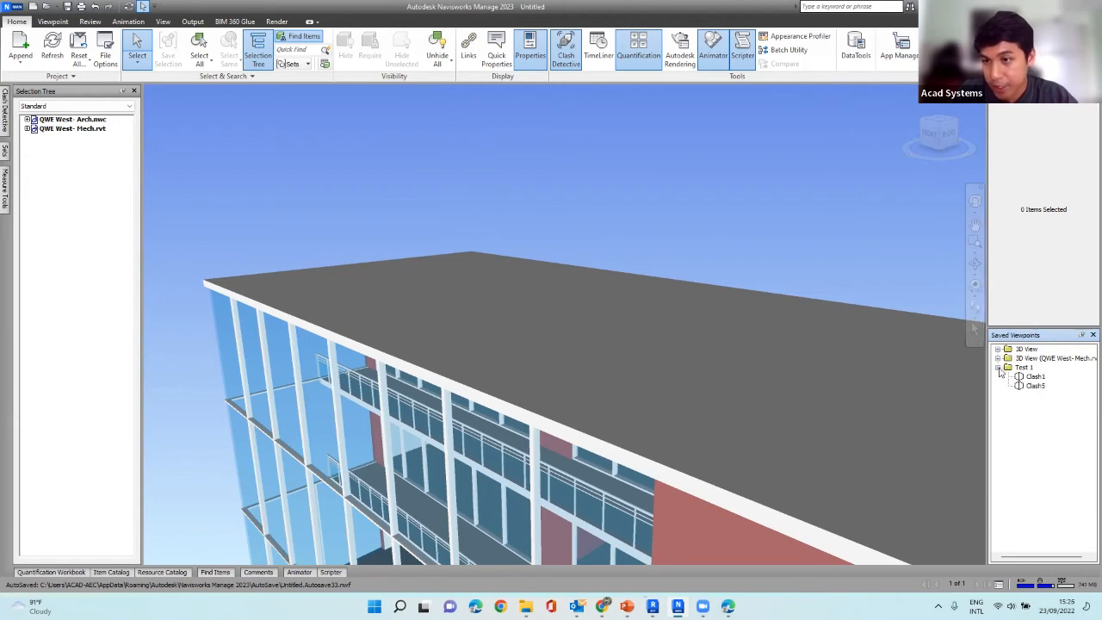
left_click(1021, 377)
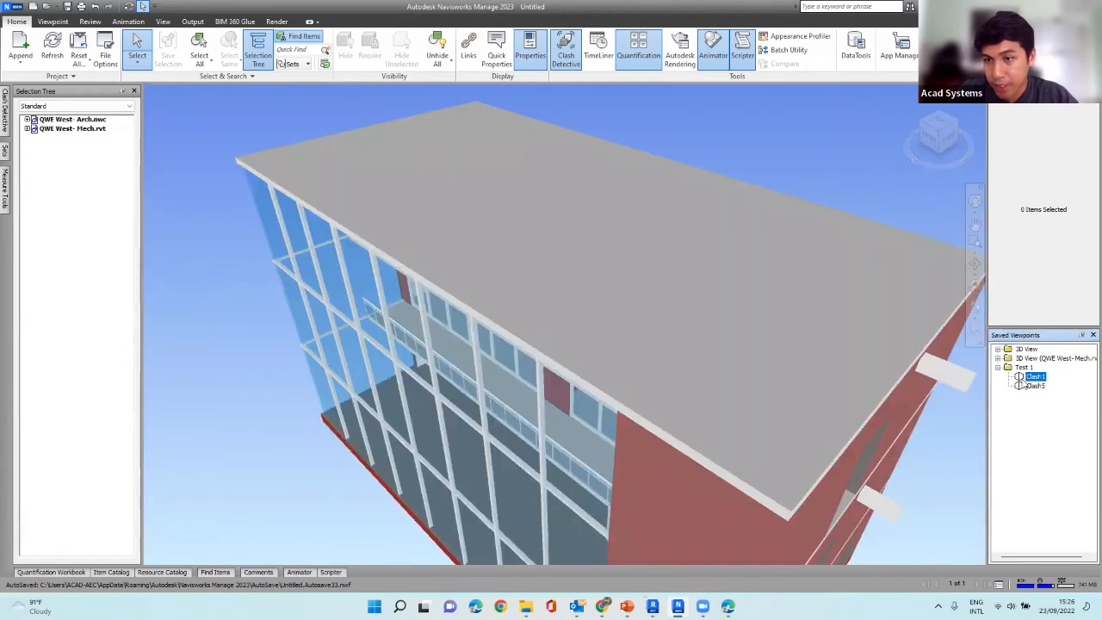
left_click(1033, 385)
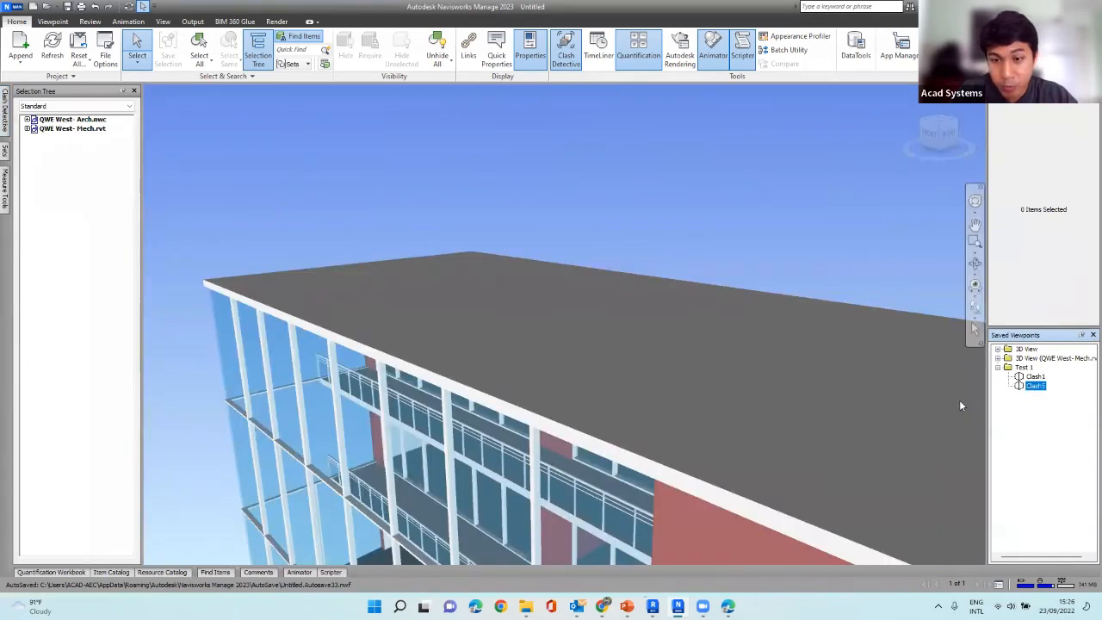
middle_click_drag(818, 374, 832, 342, "shift")
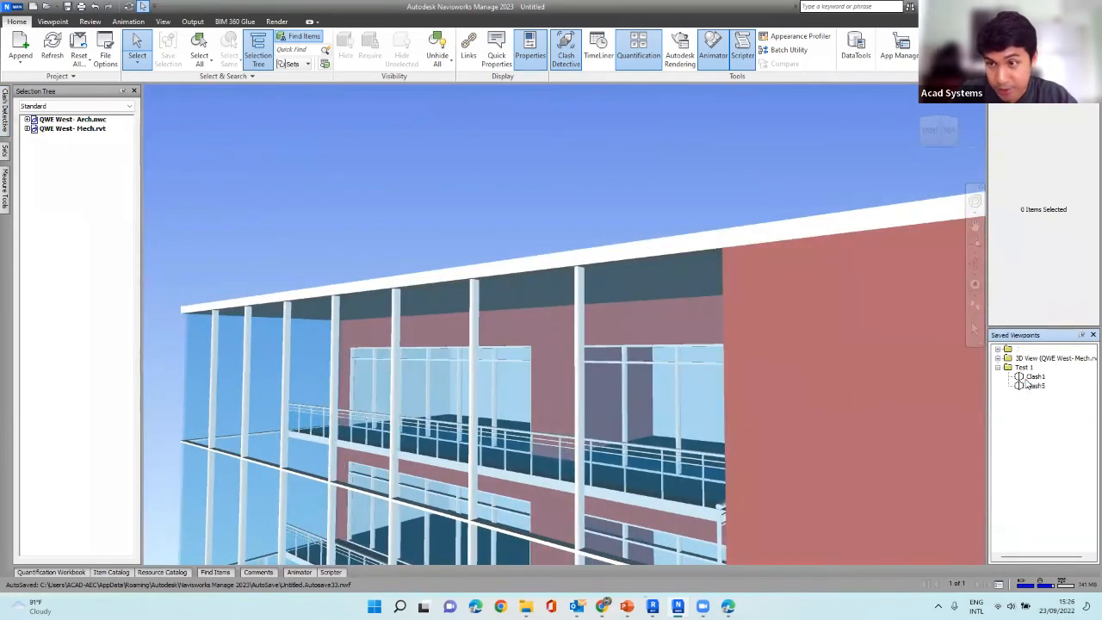
left_click(1029, 385)
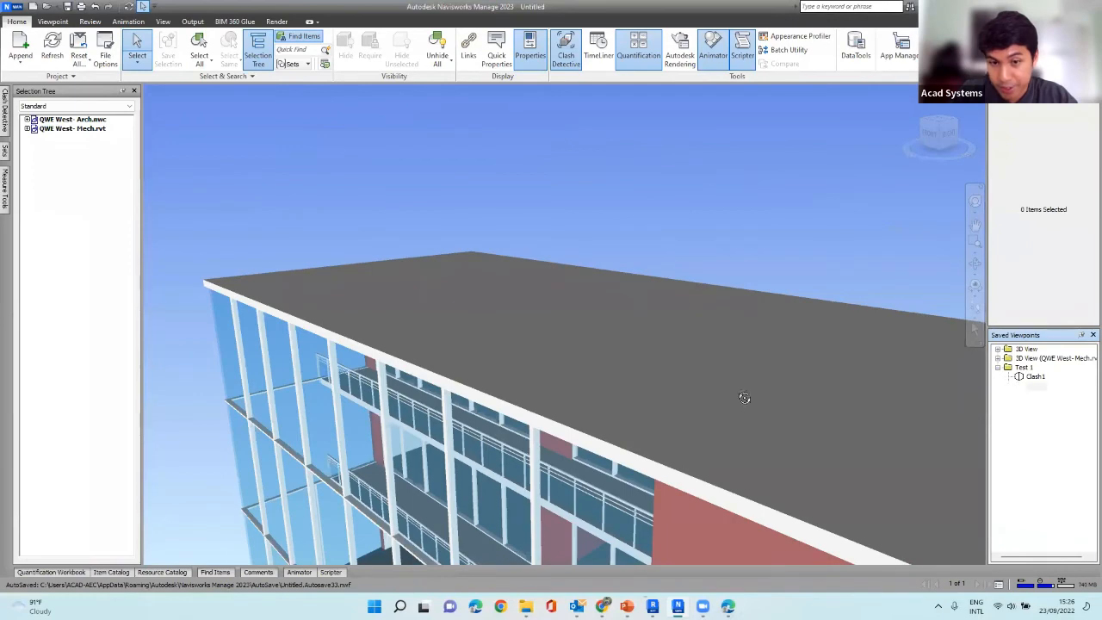
middle_click_drag(745, 397, 714, 366, "shift")
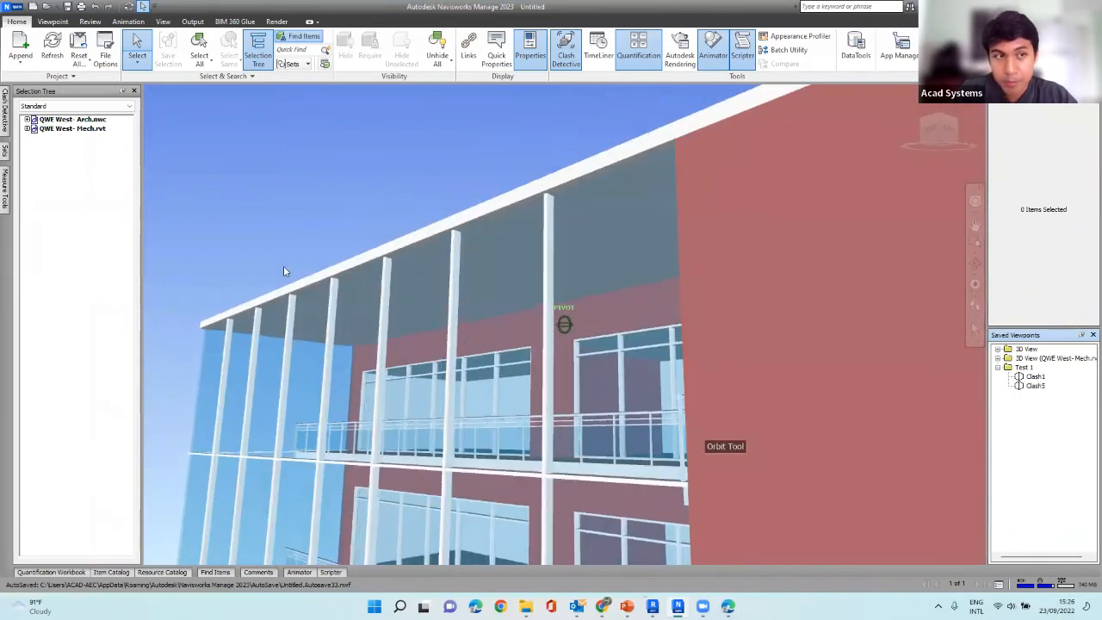
left_click(6, 114)
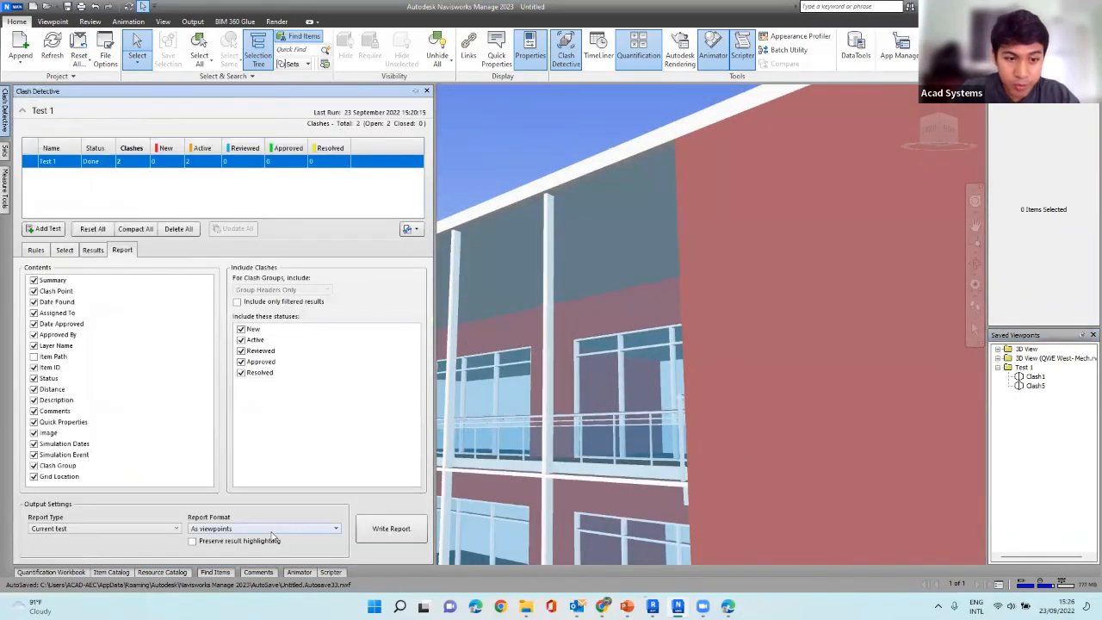
left_click(272, 530)
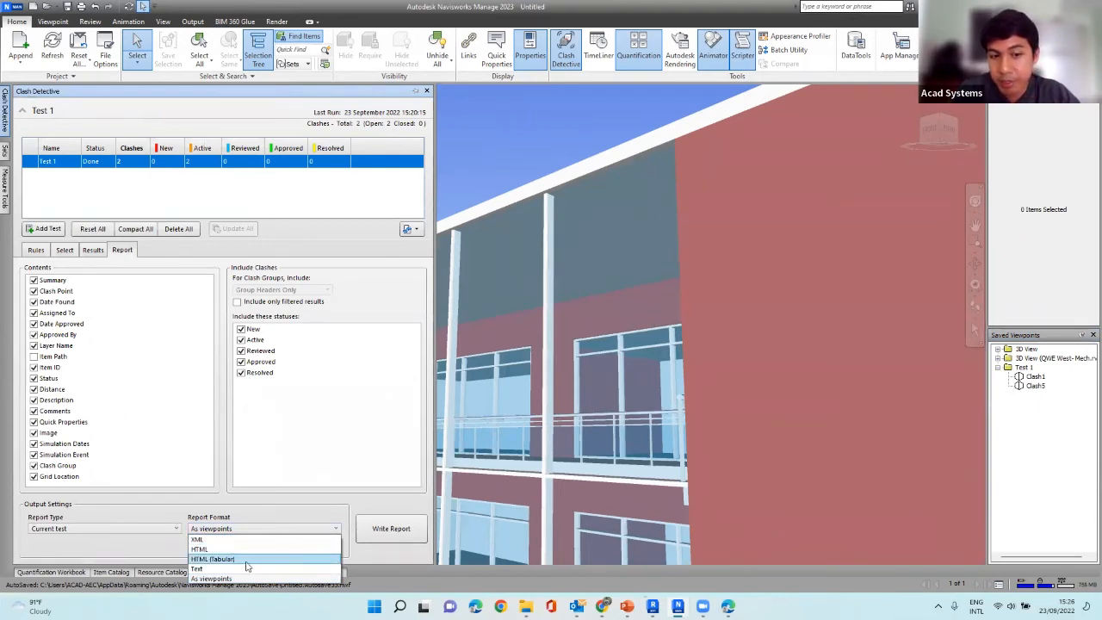
left_click(493, 161)
middle_click_drag(438, 267, 456, 305, "shift")
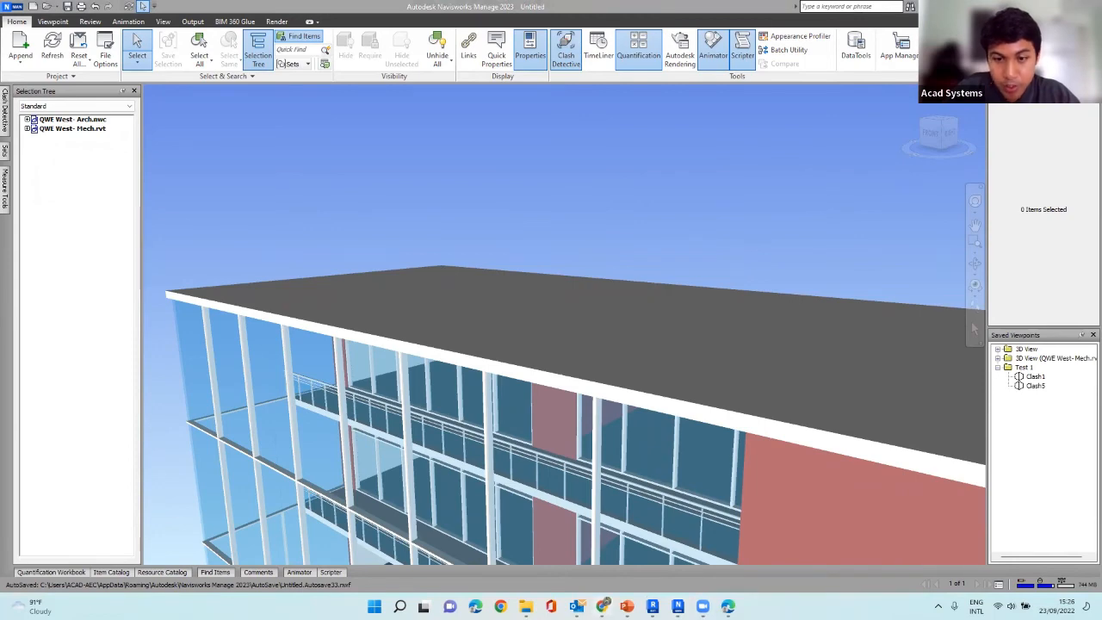
Switch to Chrome and open acadsystems.com in a new tab.
left_click(602, 607)
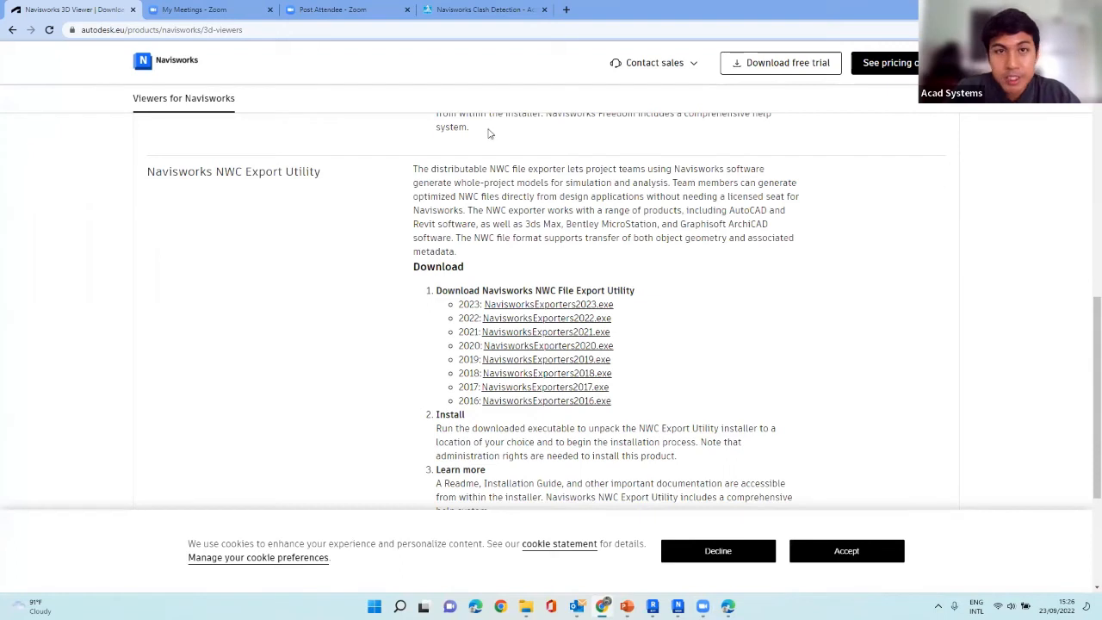
left_click(566, 10)
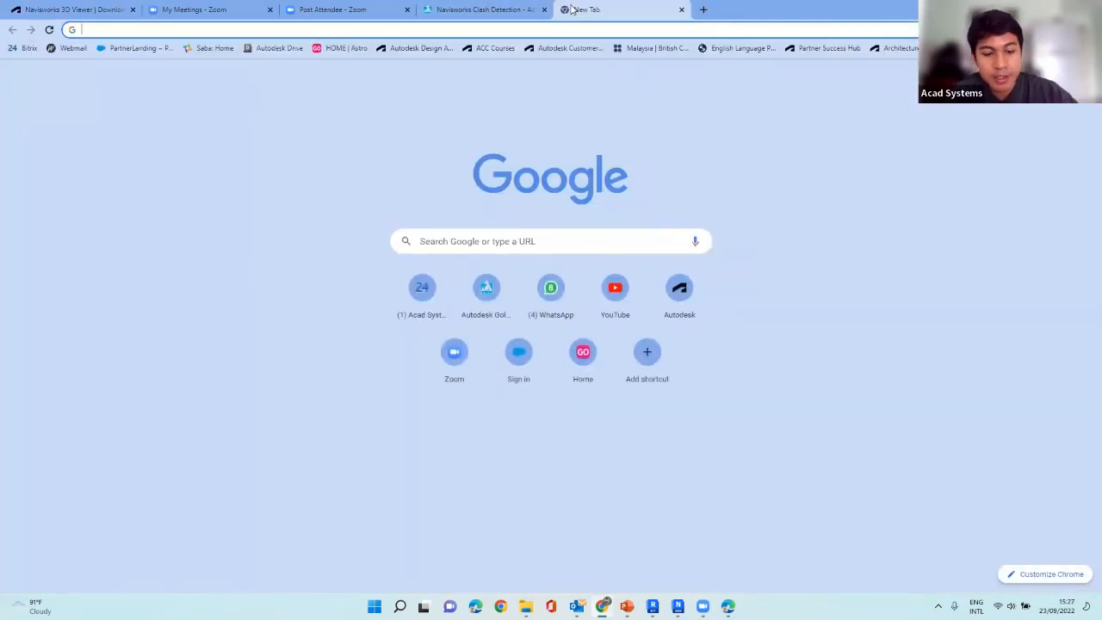
type("aca")
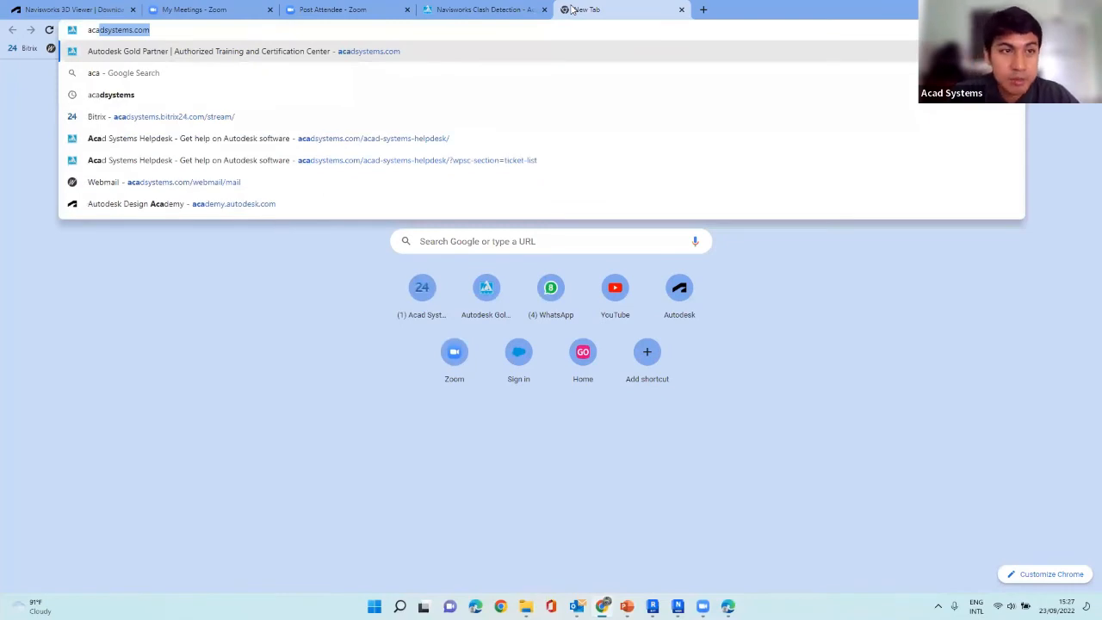
key("Return")
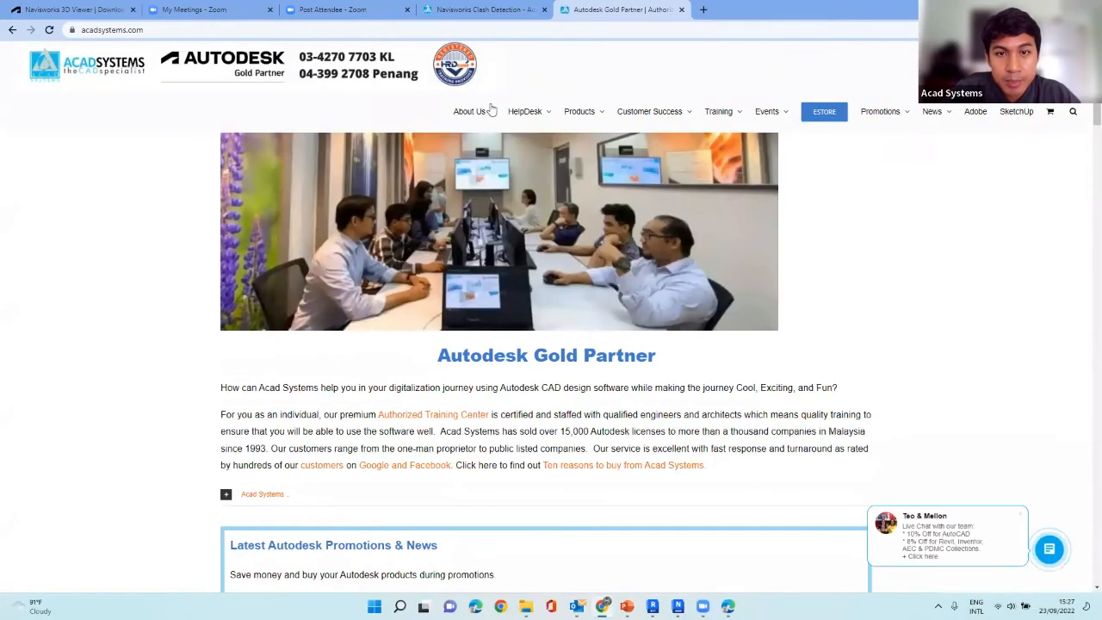
Browse the Acad Systems home page from the promotions and news to the latest Autodesk online lessons, workshops and webinars.
mouse_move(678, 119)
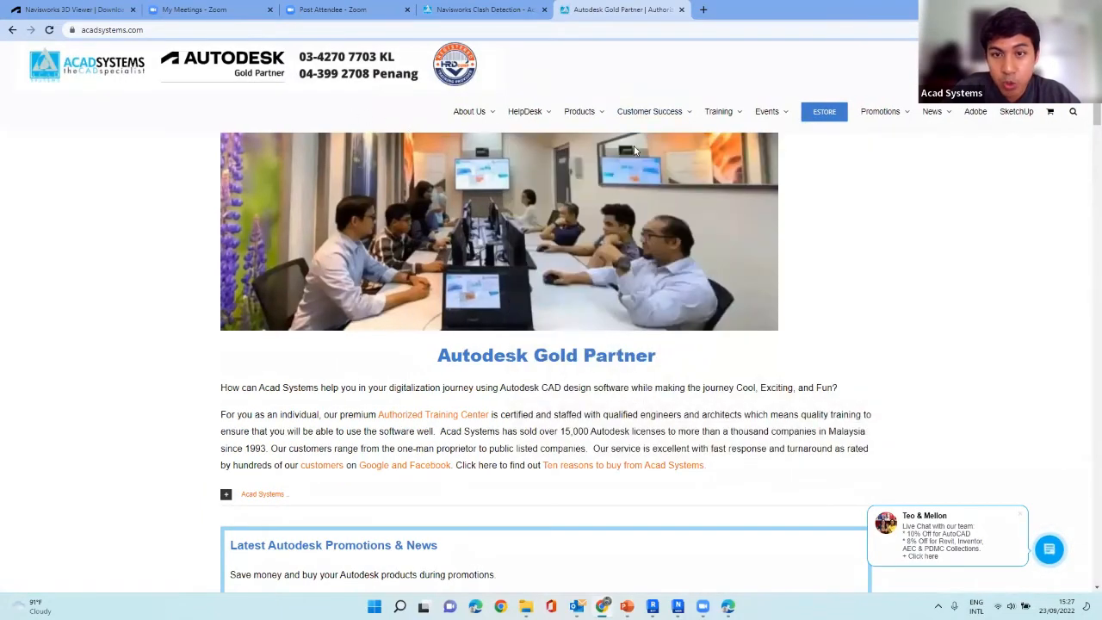
scroll(521, 188, "down", 2)
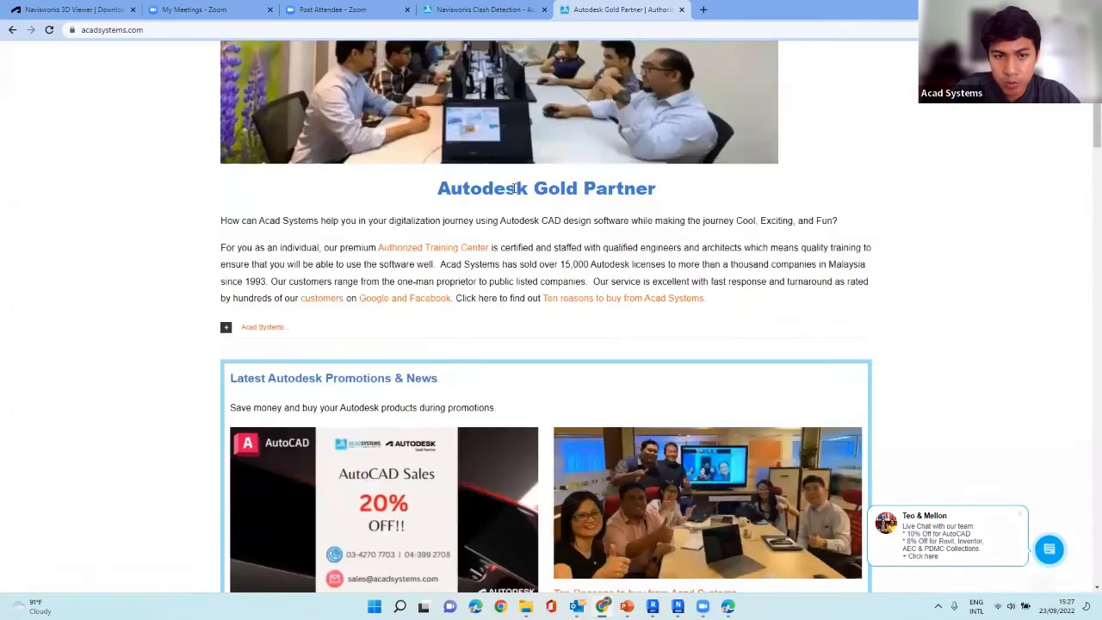
scroll(431, 207, "down", 1)
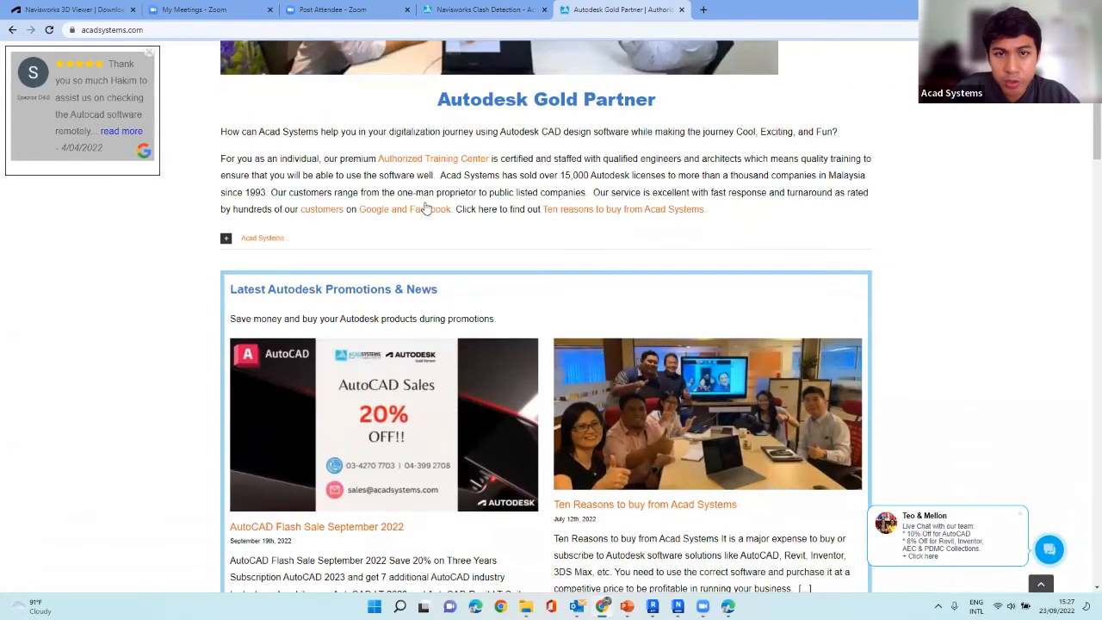
scroll(426, 209, "down", 2)
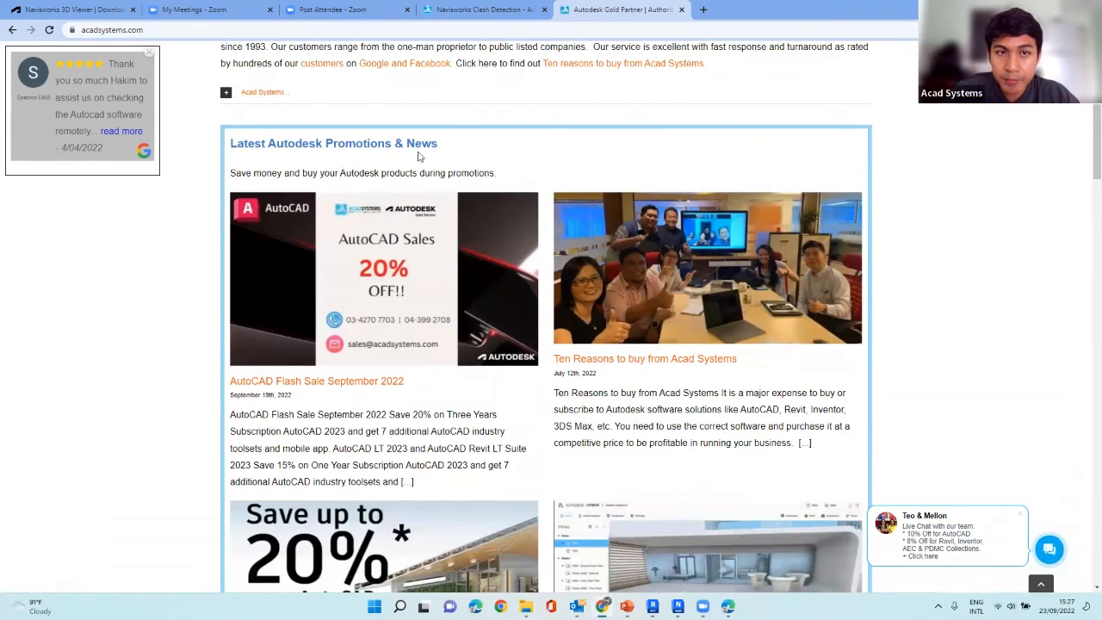
scroll(515, 198, "down", 2)
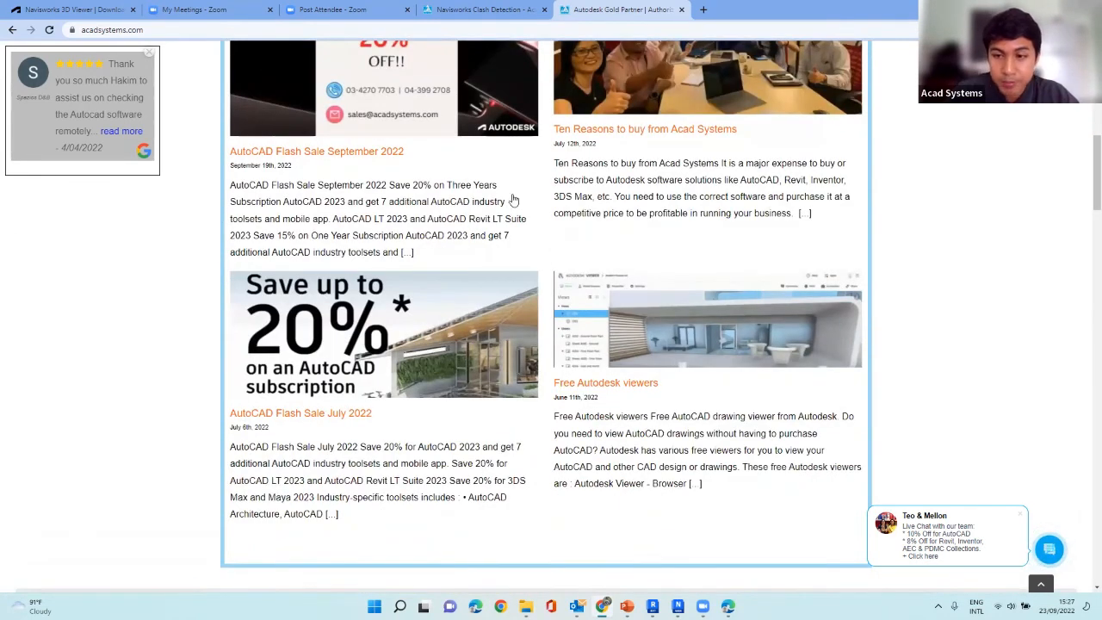
scroll(514, 198, "down", 2)
scroll(594, 241, "down", 8)
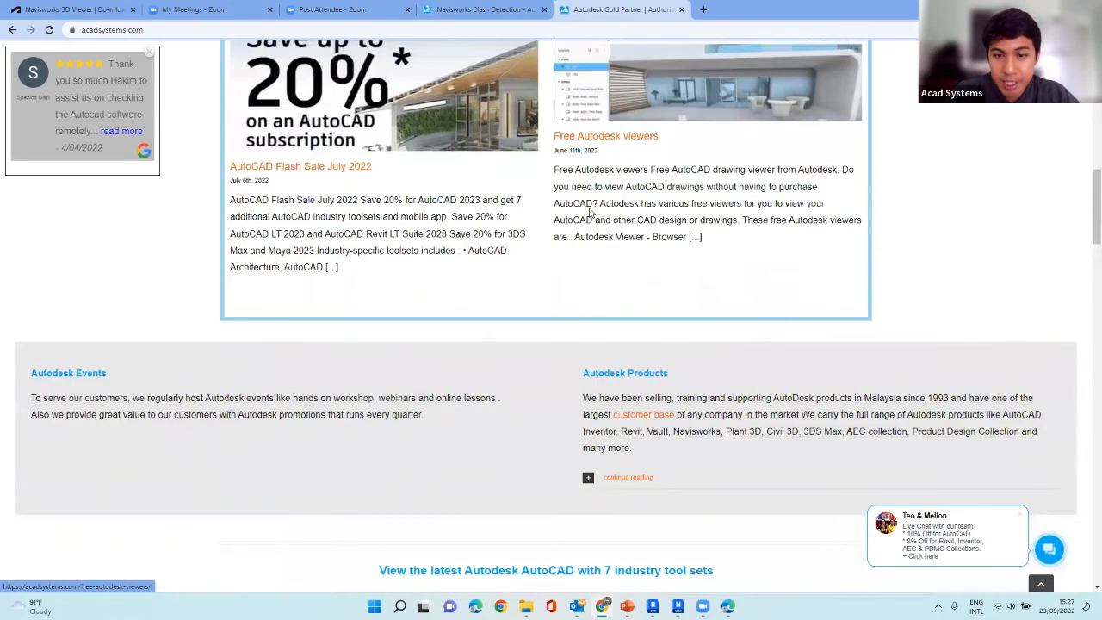
scroll(575, 211, "down", 2)
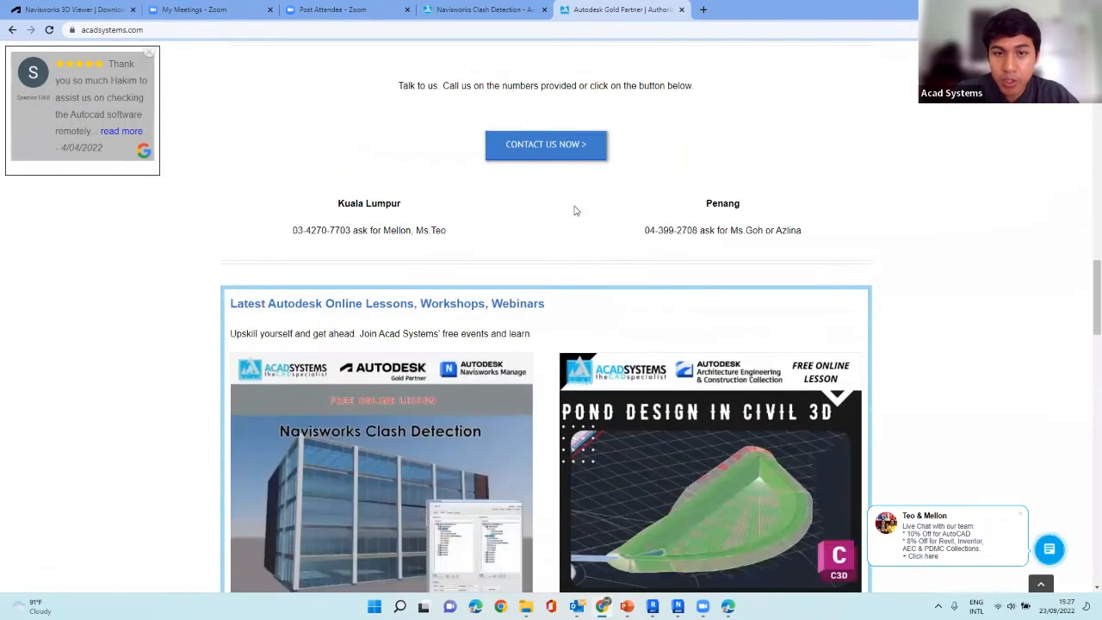
scroll(435, 217, "down", 2)
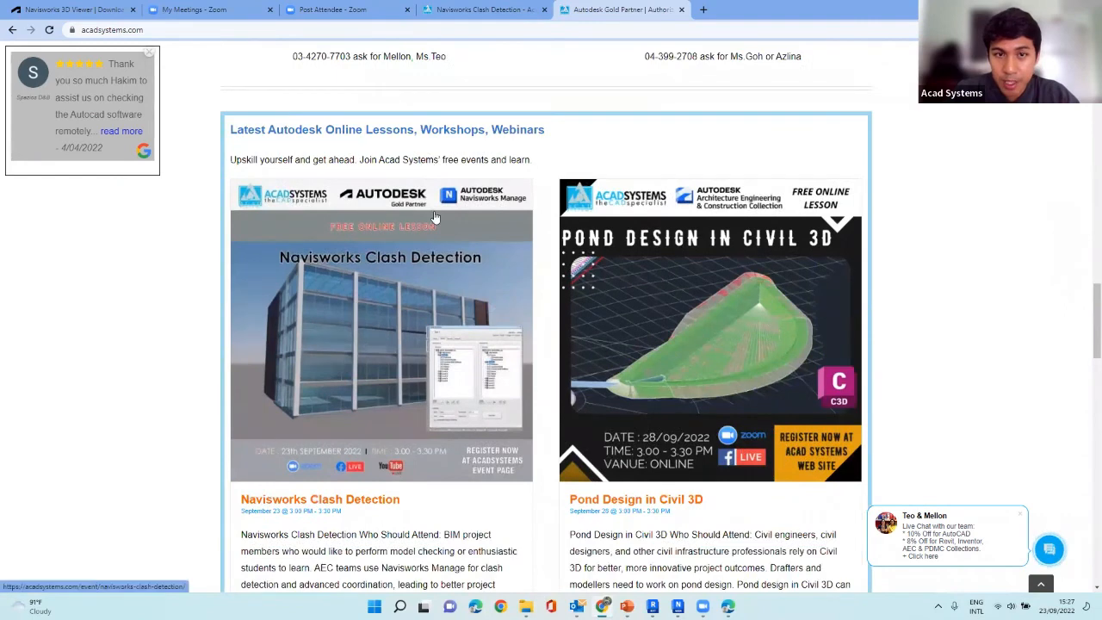
scroll(434, 217, "down", 1)
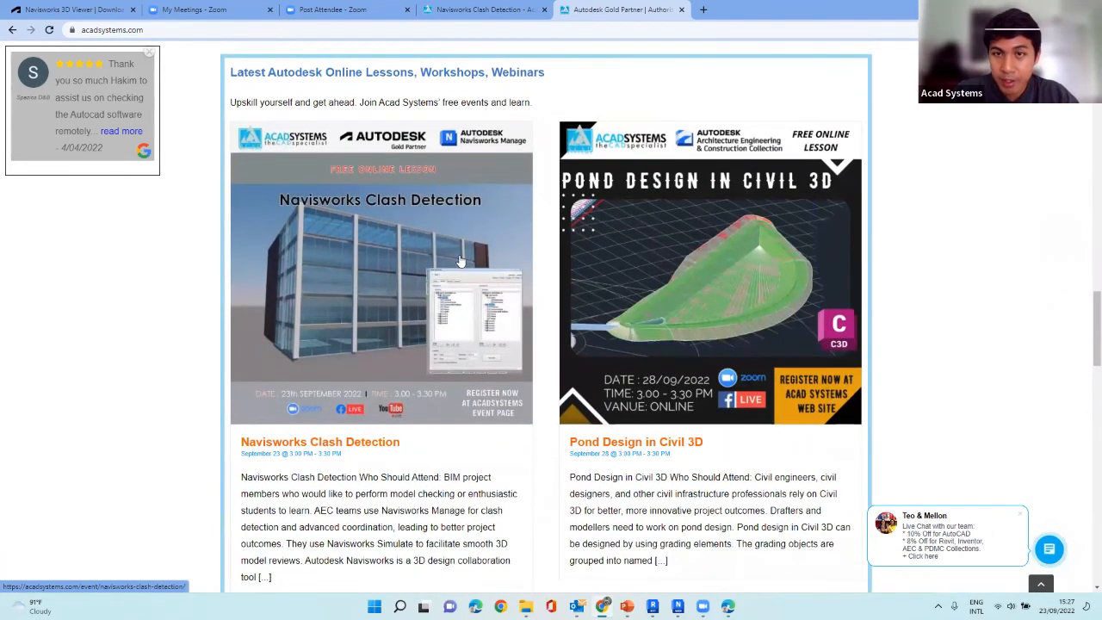
Browse the listed online lessons, open the Pond Design in Civil 3D event page and view its RSVP section.
scroll(465, 254, "down", 1)
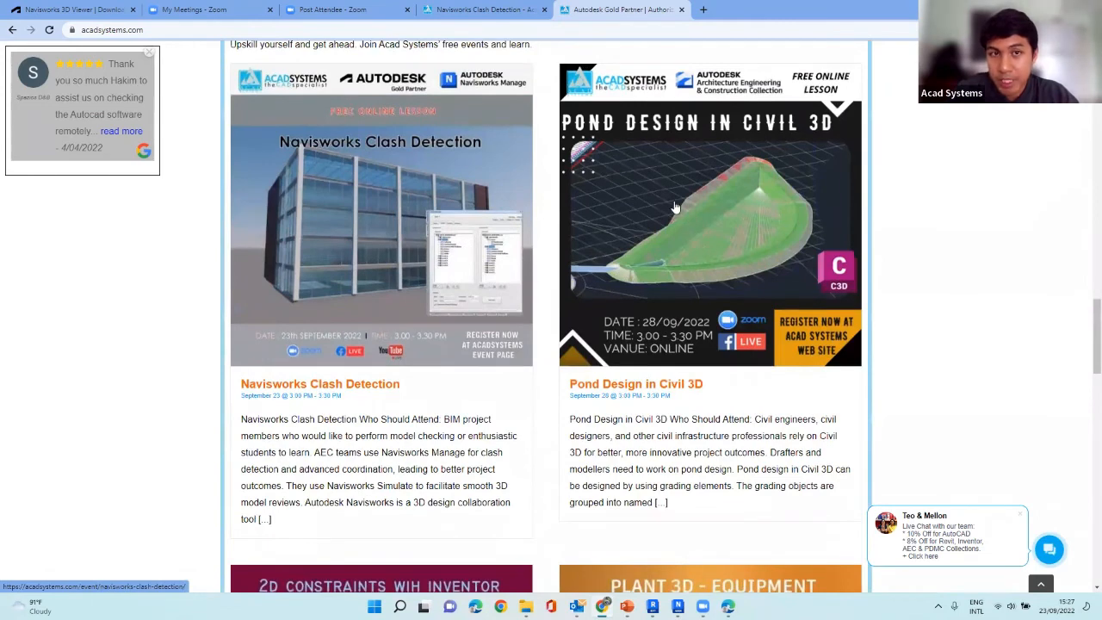
scroll(678, 185, "down", 1)
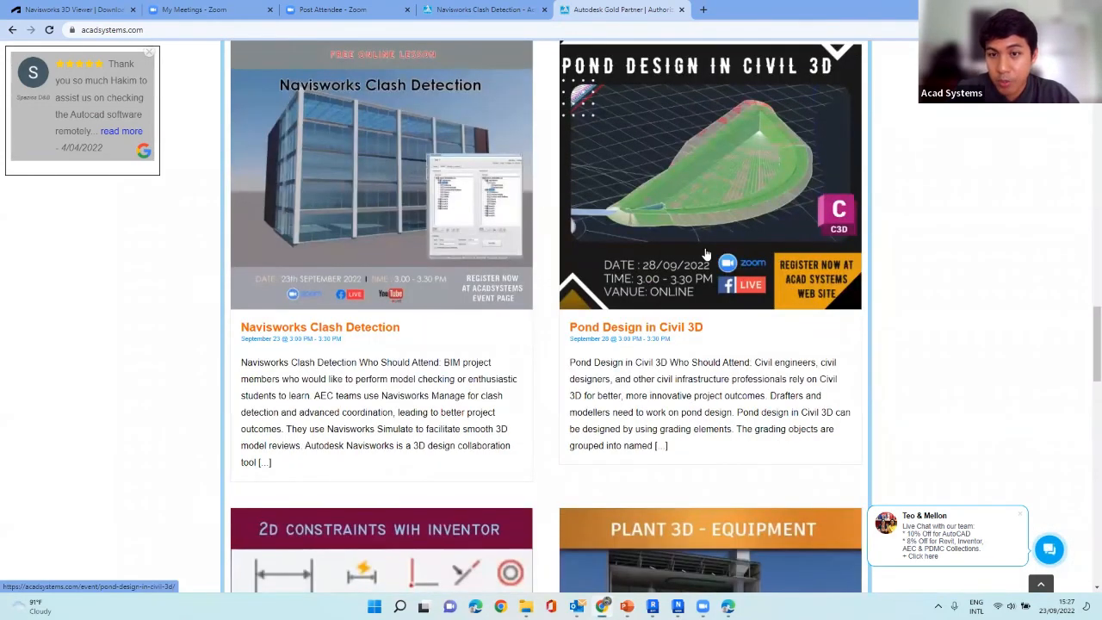
scroll(693, 253, "down", 1)
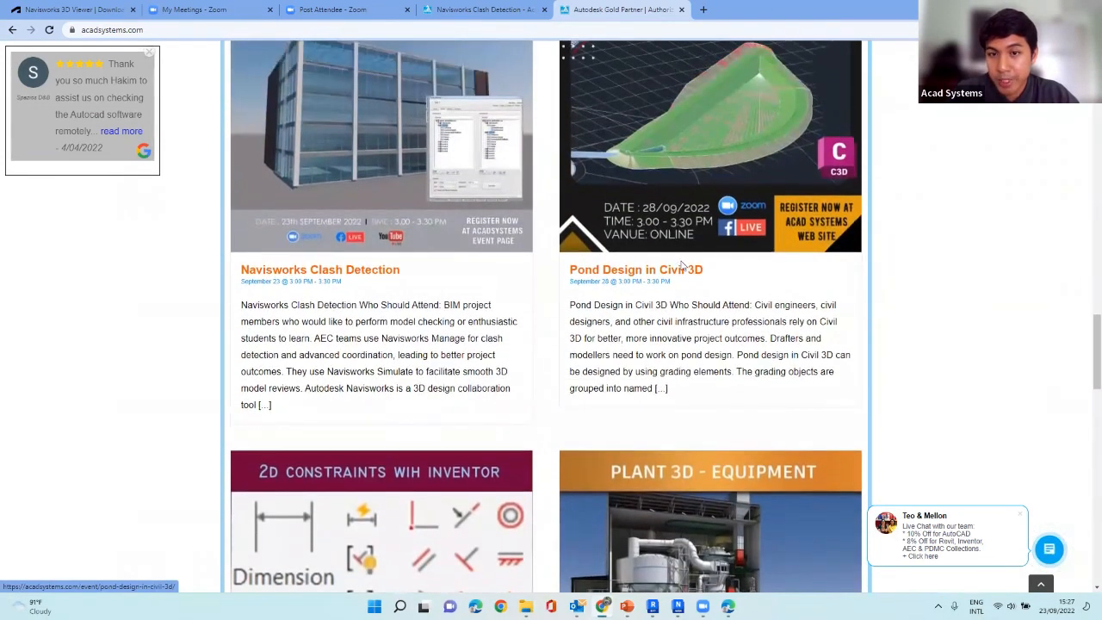
scroll(681, 259, "down", 2)
scroll(682, 245, "up", 4)
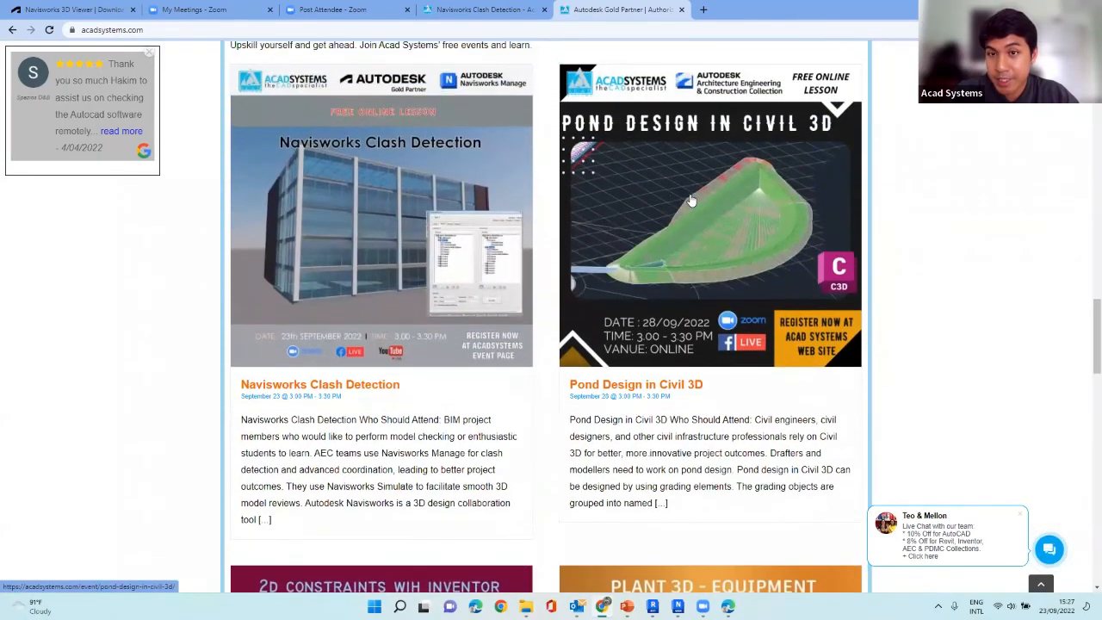
left_click(680, 236)
scroll(530, 242, "down", 5)
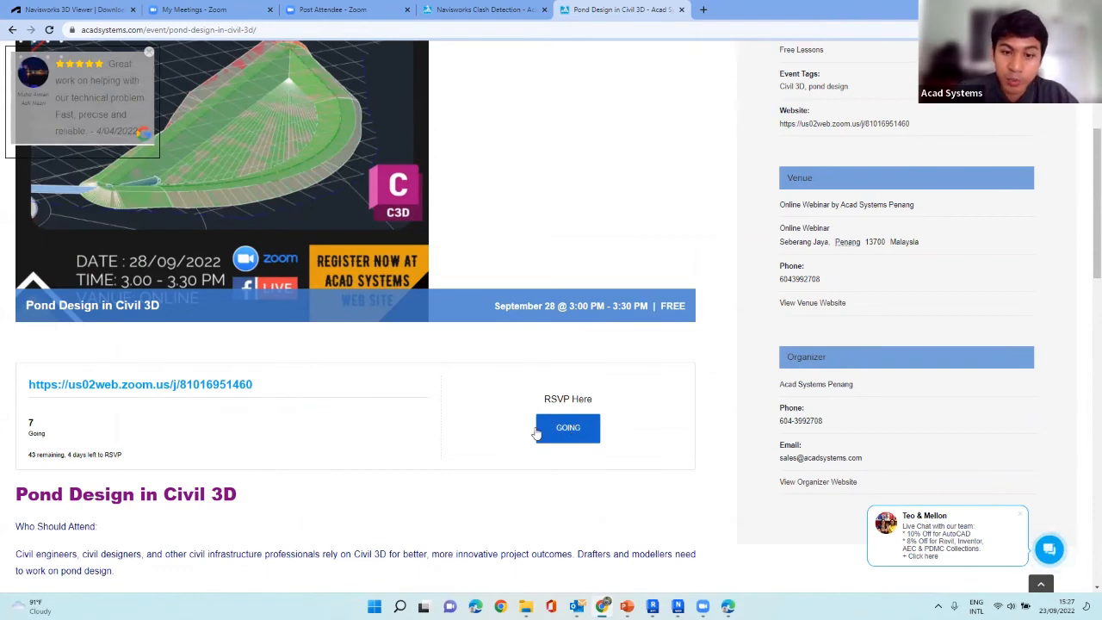
scroll(183, 84, "up", 1)
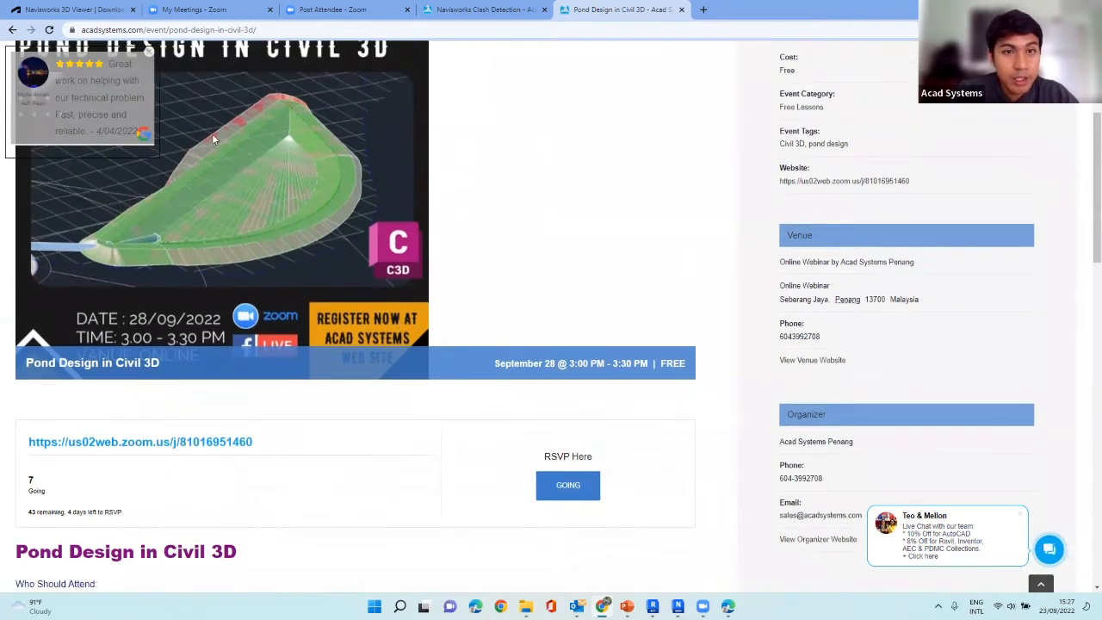
Return to the Acad Systems home page and view the 2022 online training schedule and the upcoming events in the footer.
left_click(13, 29)
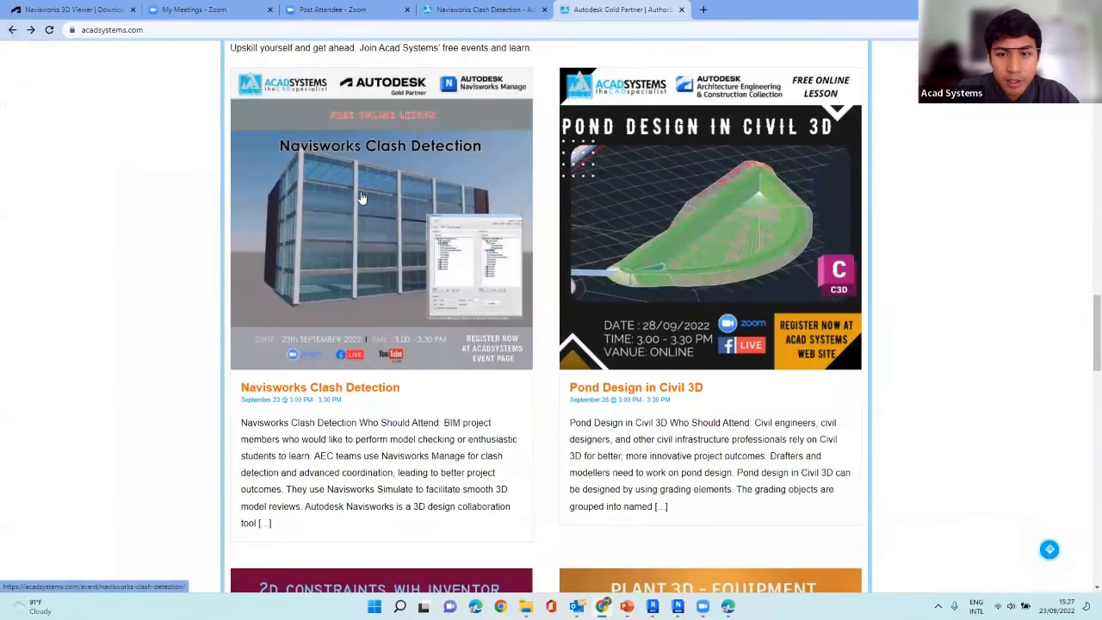
scroll(398, 237, "down", 9)
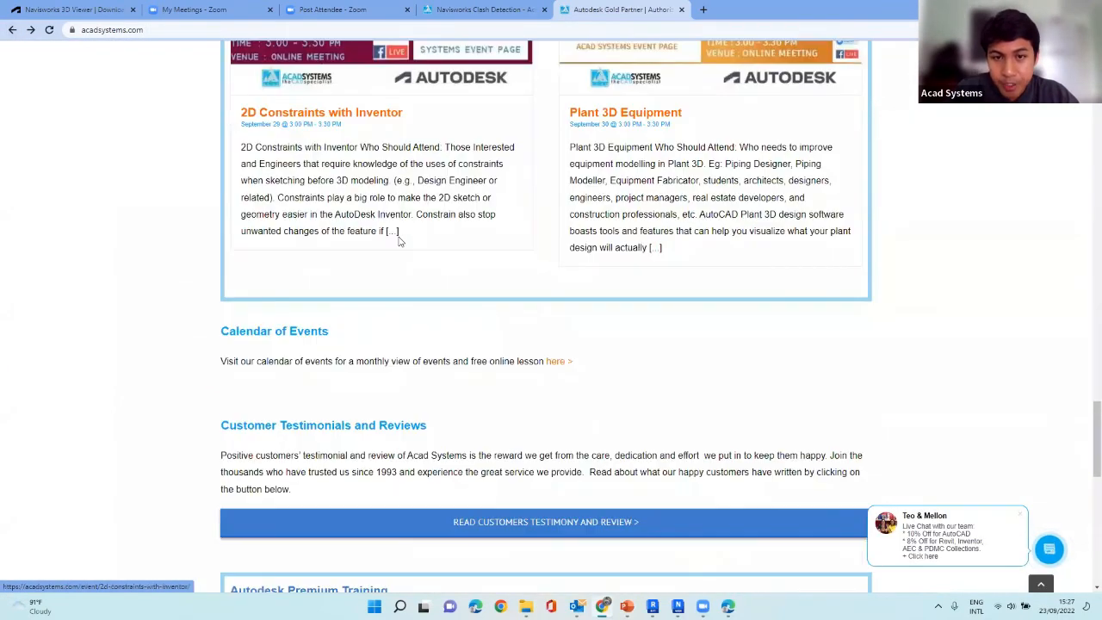
scroll(399, 241, "down", 6)
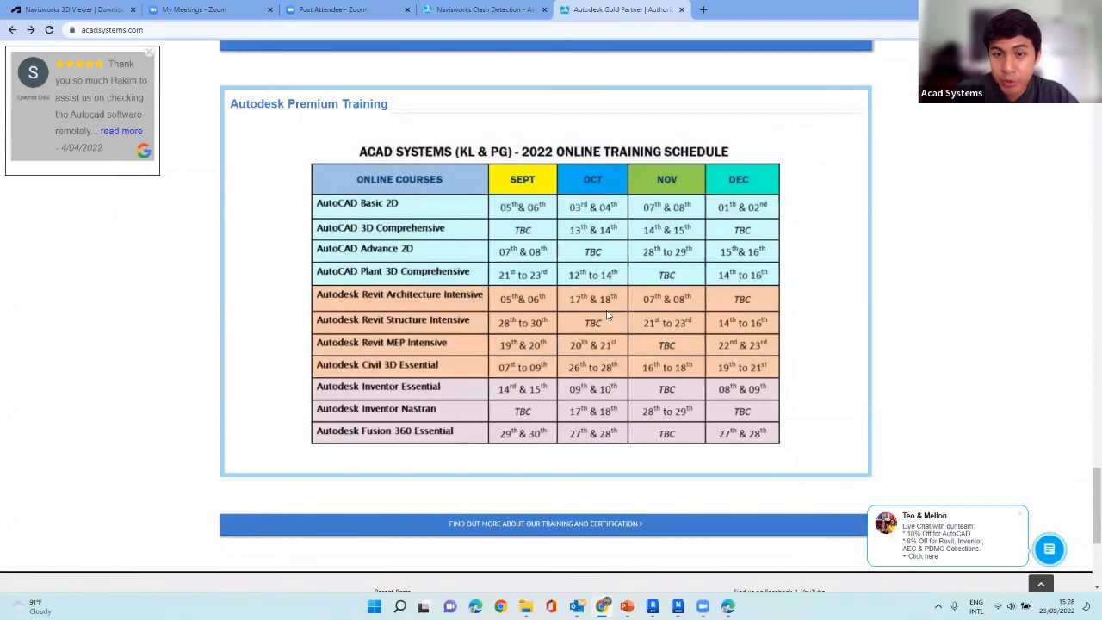
scroll(607, 316, "down", 2)
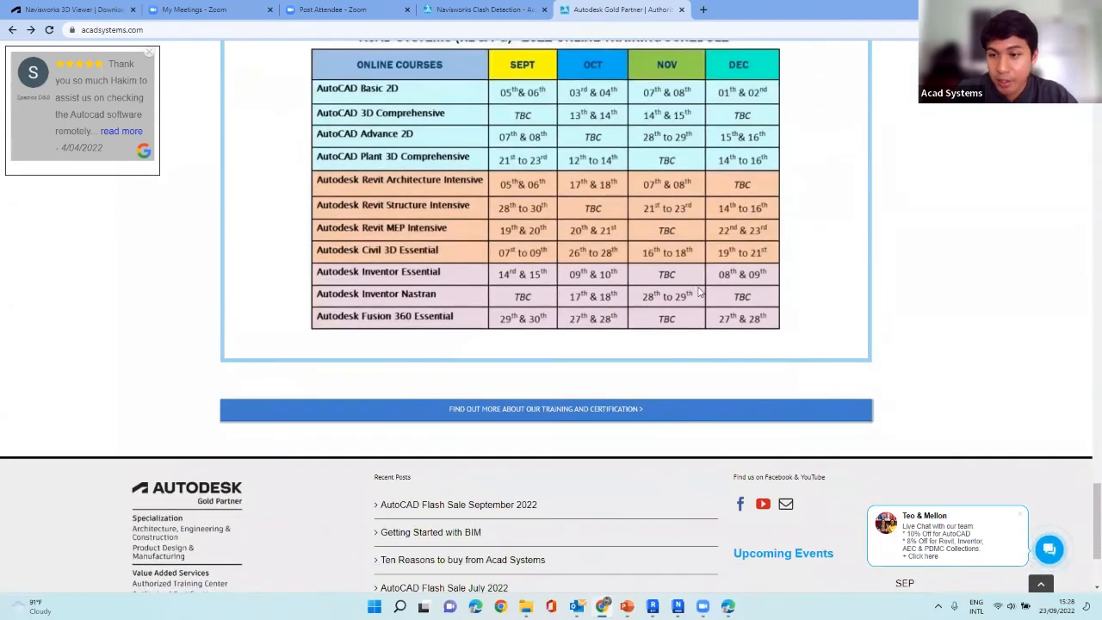
scroll(699, 291, "down", 1)
scroll(870, 362, "down", 1)
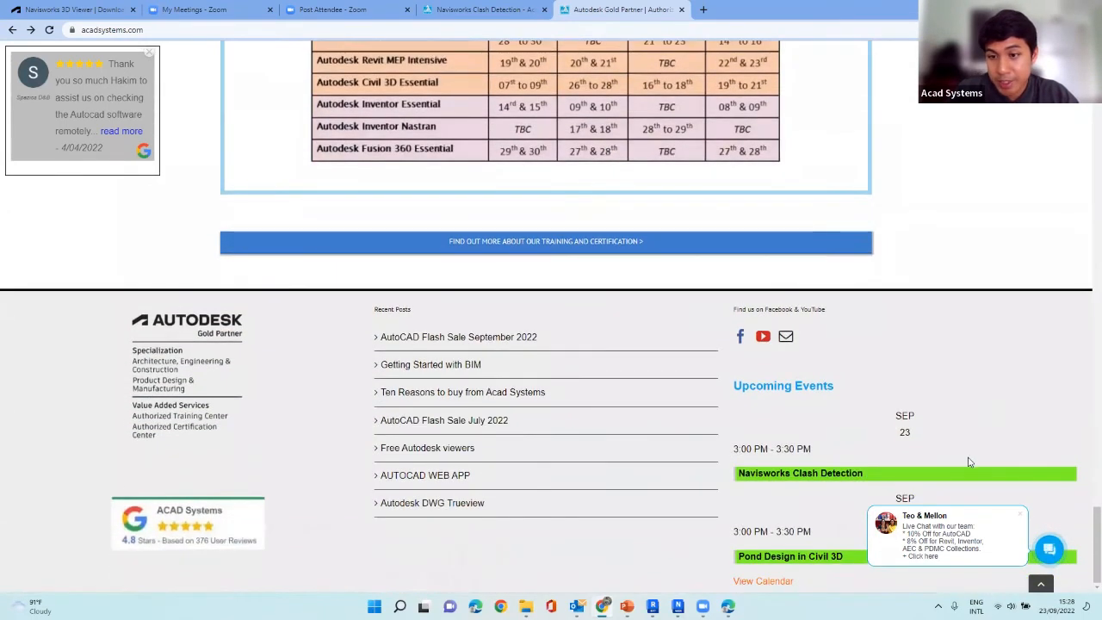
Open the website's Live Chat window to show it, and close it again.
left_click(1050, 552)
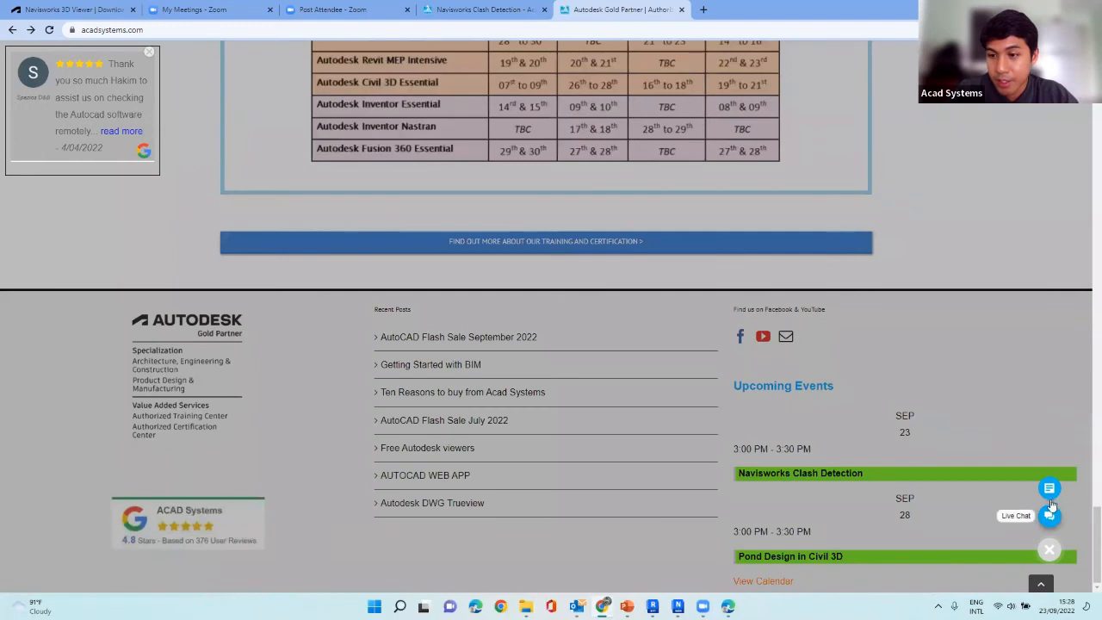
left_click(1049, 515)
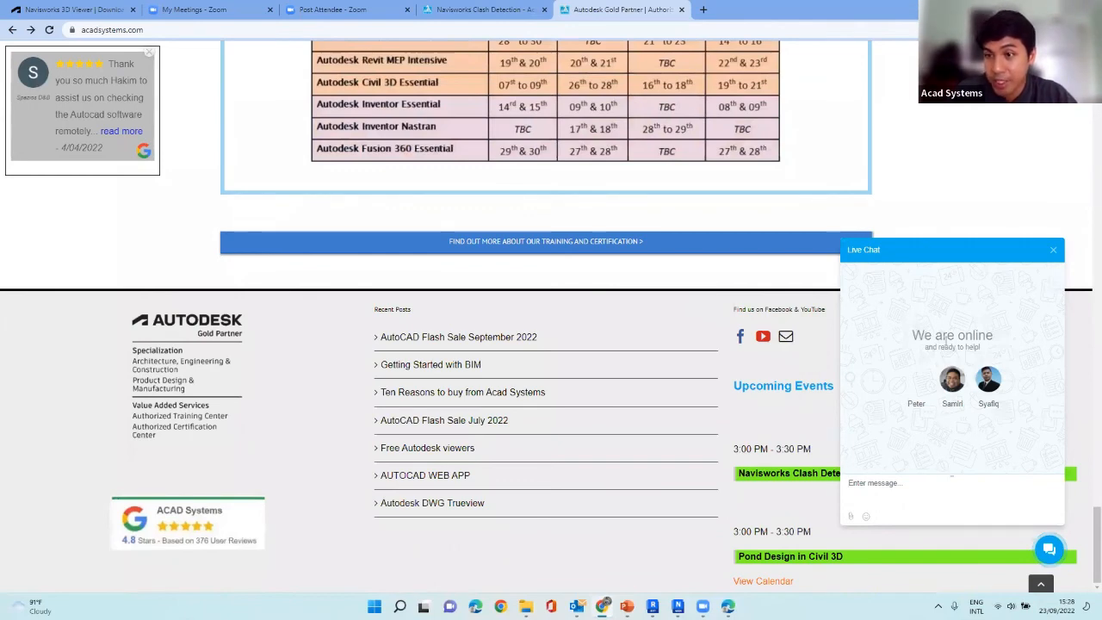
left_click(1053, 249)
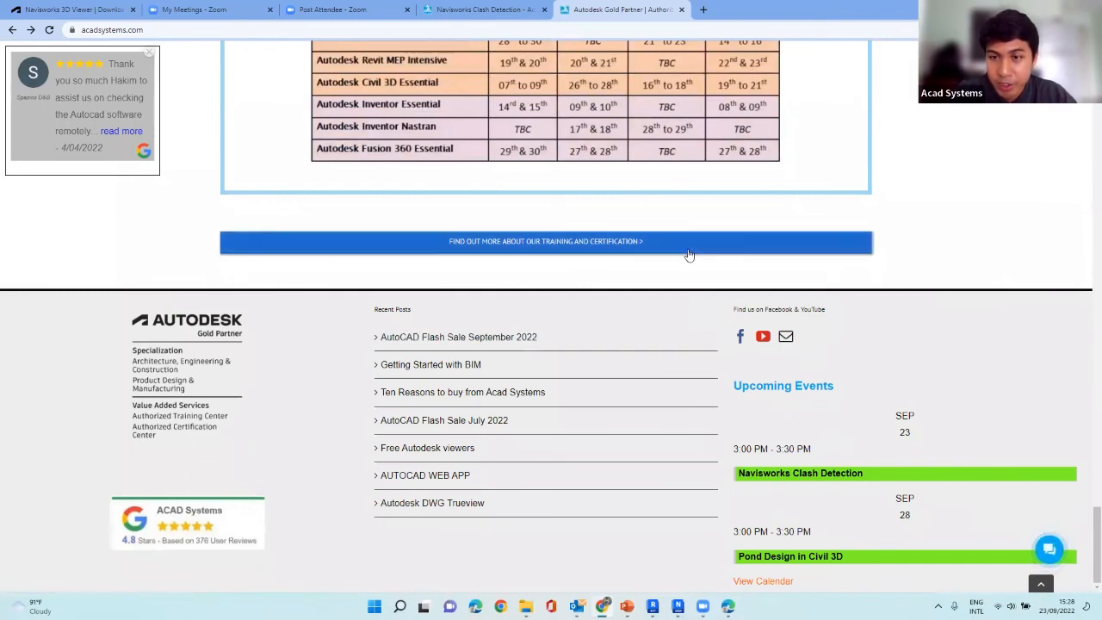
Open the Acad Systems YouTube channel from the website footer and browse its uploads and lesson playlists.
left_click(763, 338)
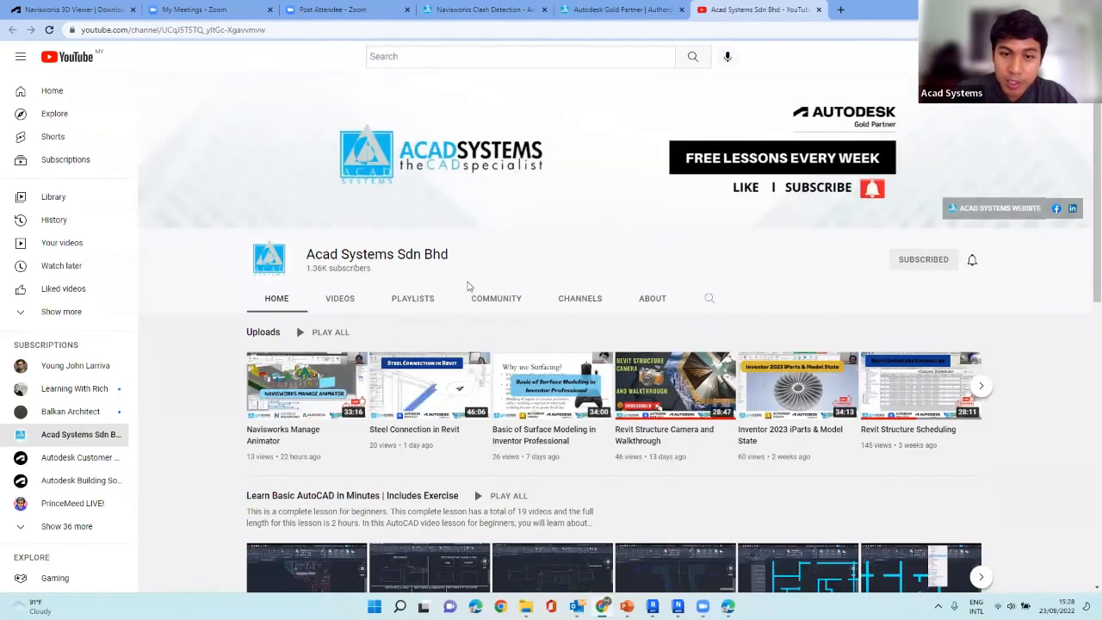
scroll(468, 287, "down", 1)
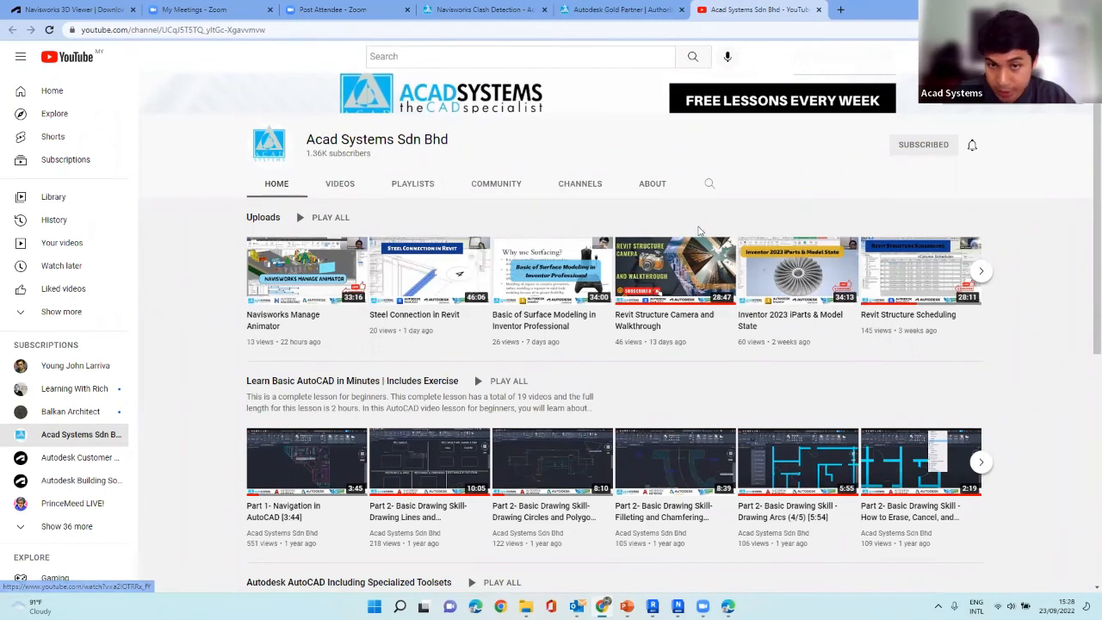
scroll(695, 383, "down", 2)
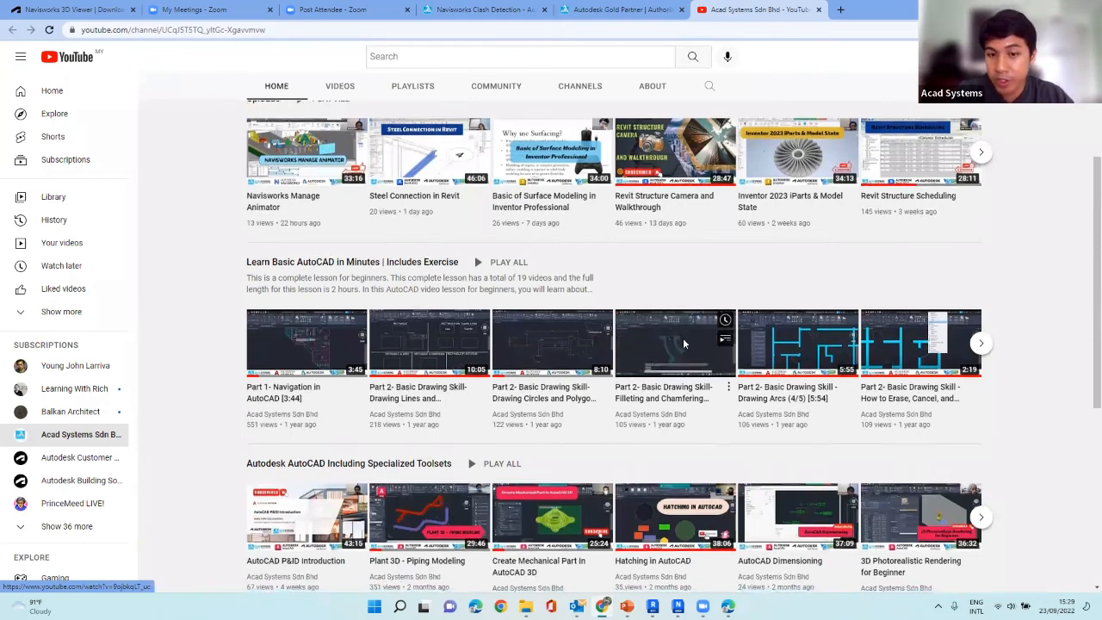
scroll(684, 343, "down", 2)
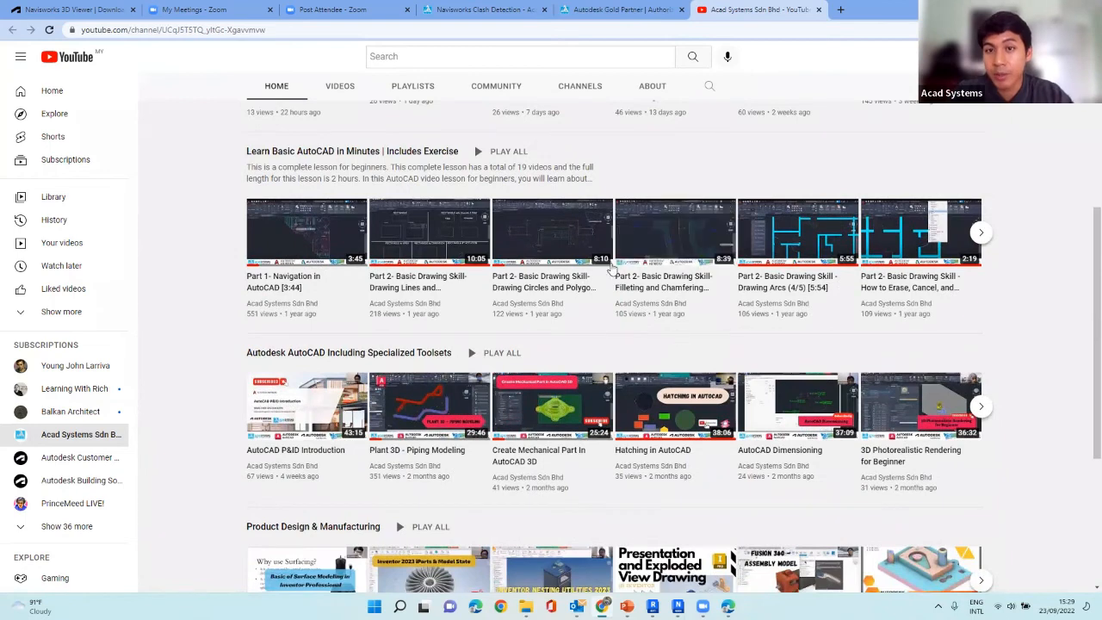
scroll(609, 275, "up", 1)
scroll(630, 274, "up", 3)
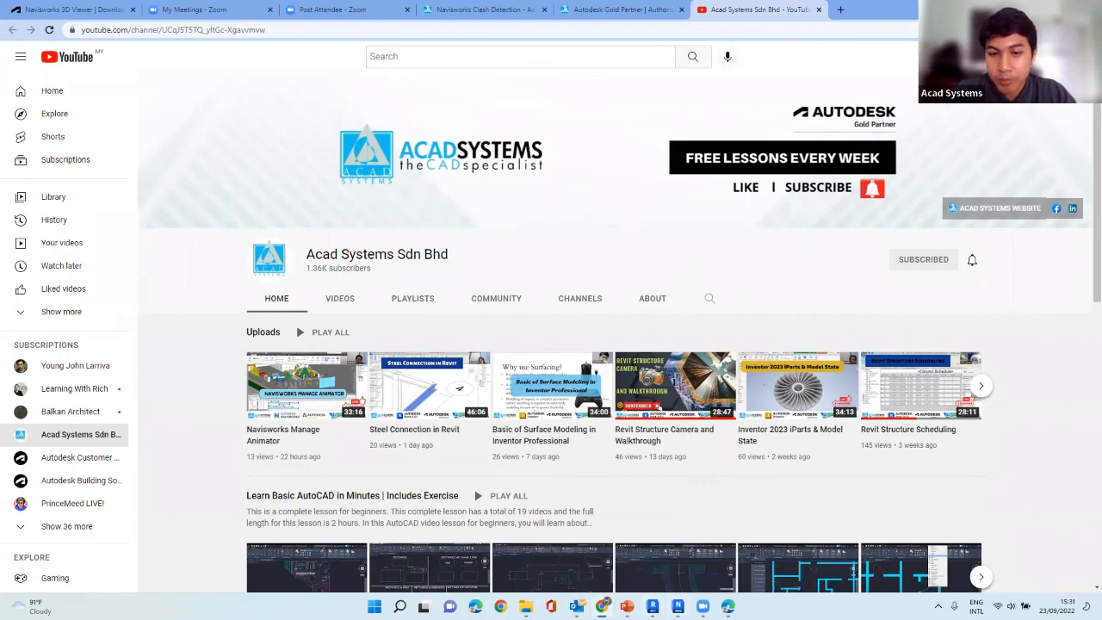
Switch to Navisworks Manage and orbit the building model to view the whole glazed facade at an angle.
left_click(677, 606)
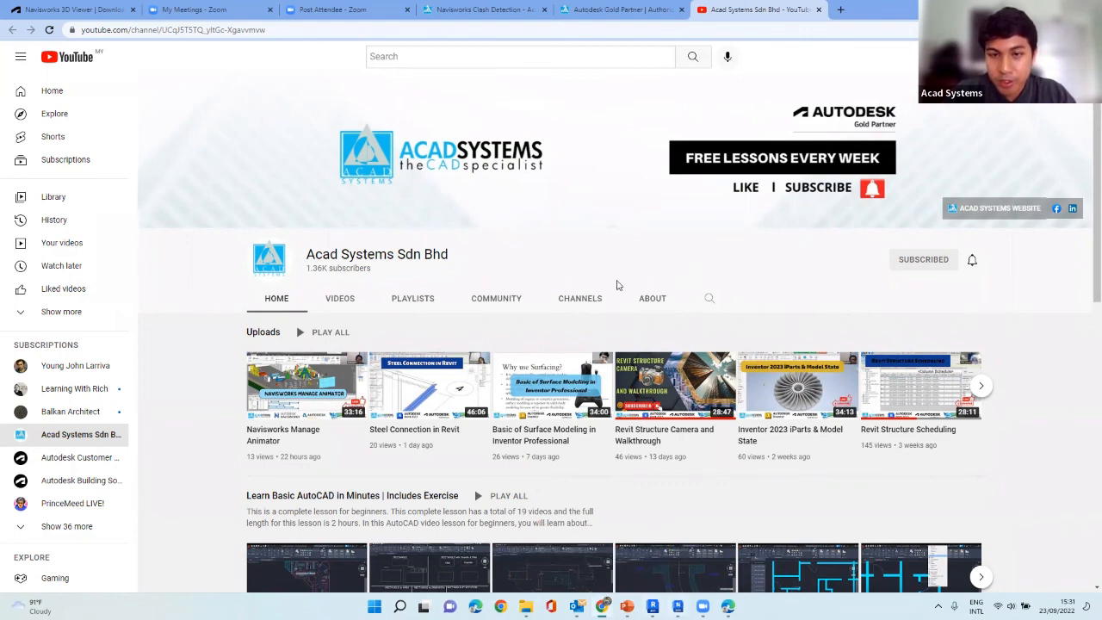
mouse_move(622, 283)
middle_mouse_down("shift")
mouse_move(645, 283)
mouse_move(602, 243)
mouse_move(656, 344)
mouse_move(725, 343)
middle_mouse_up("shift")
mouse_move(612, 241)
middle_mouse_down("shift")
mouse_move(765, 233)
mouse_move(758, 224)
mouse_move(762, 391)
mouse_move(749, 504)
mouse_move(738, 267)
mouse_move(769, 185)
middle_mouse_up("shift")
scroll(747, 502, "up", 4)
scroll(747, 502, "down", 3)
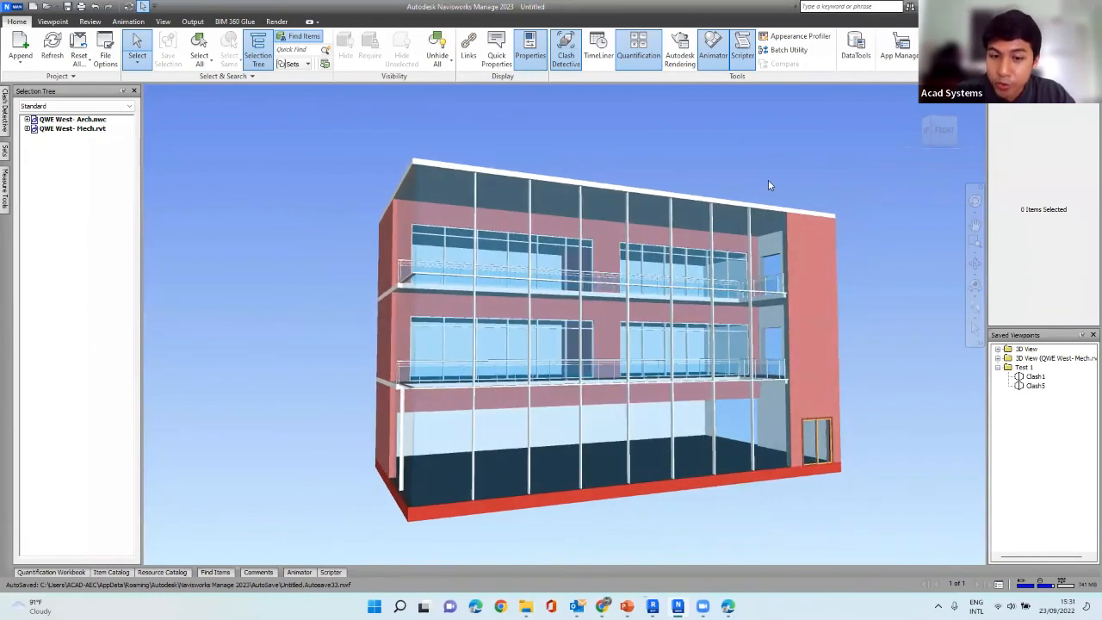